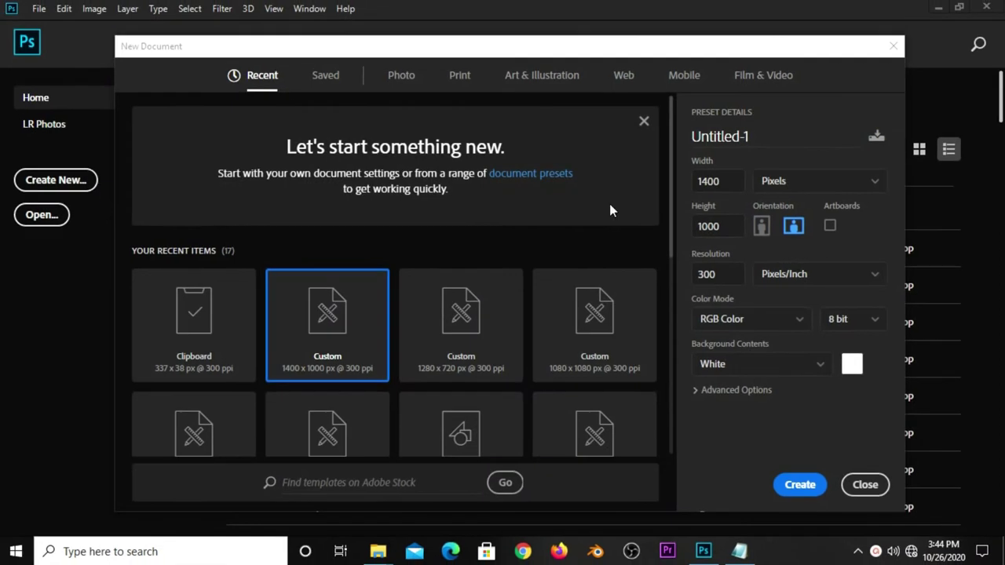
- Confirm width 1400, height 1000 and 300 Pixels/Inch resolution, then create the blank document
left_click(711, 223)
left_click(694, 275)
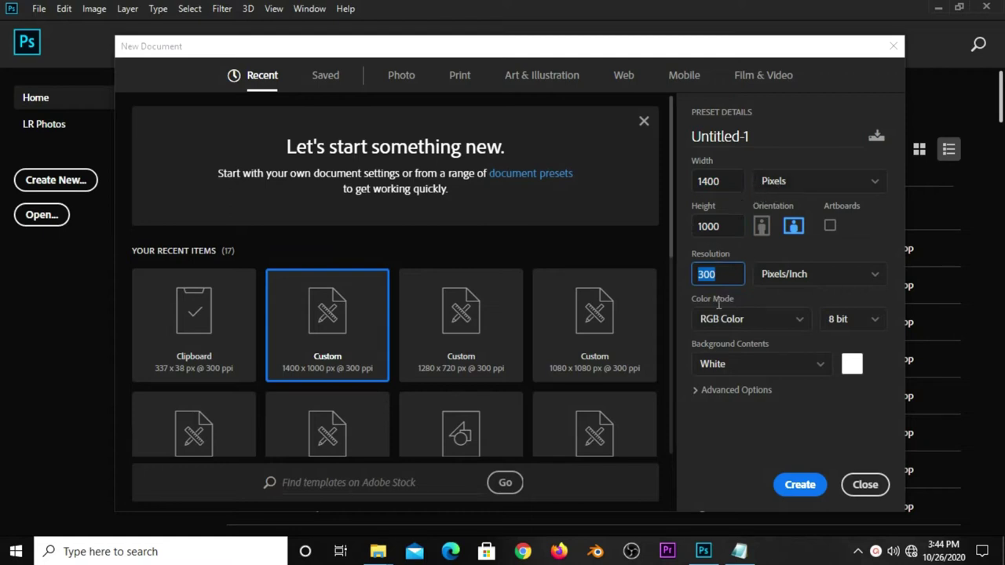
left_click(794, 484)
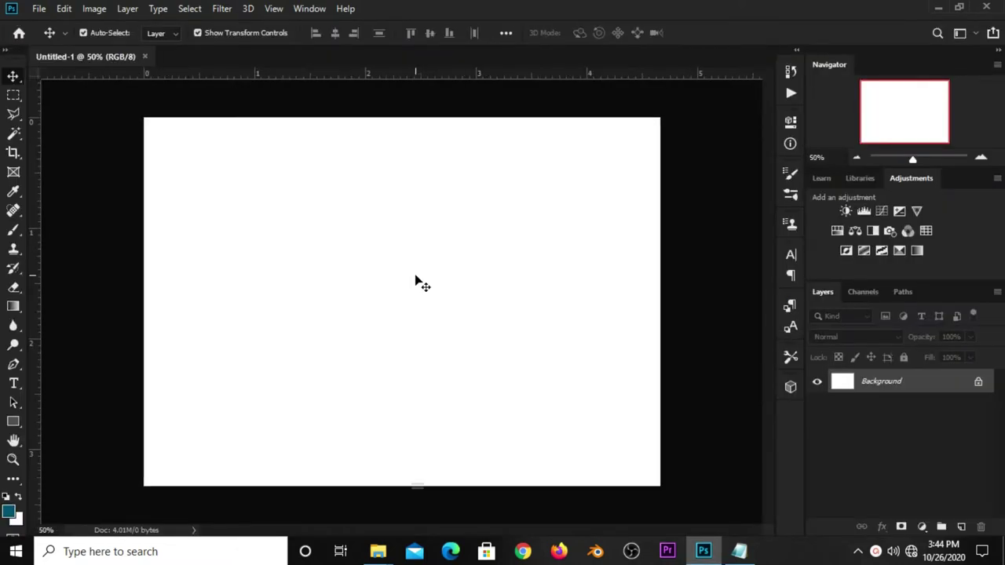
- Add a Solid Color fill layer in navy 081b24, pasting the hex code from the notes
left_click(923, 524)
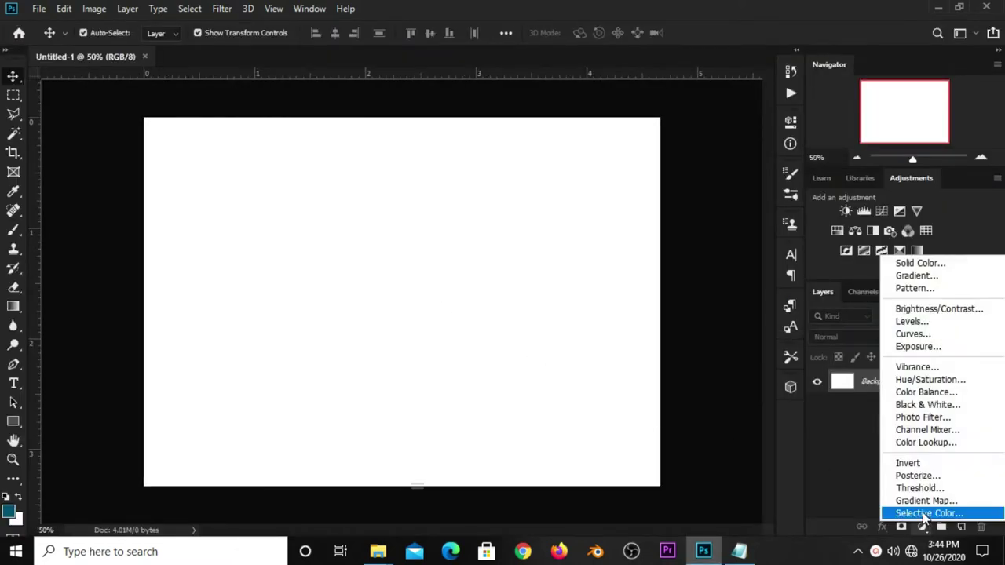
left_click(925, 262)
key("alt+Tab")
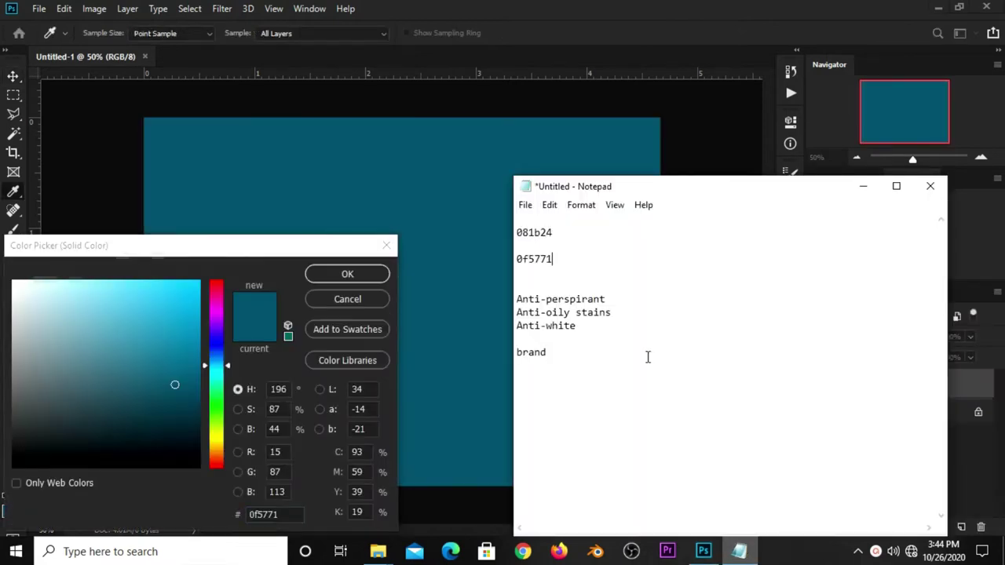
left_click_drag(556, 233, 518, 233)
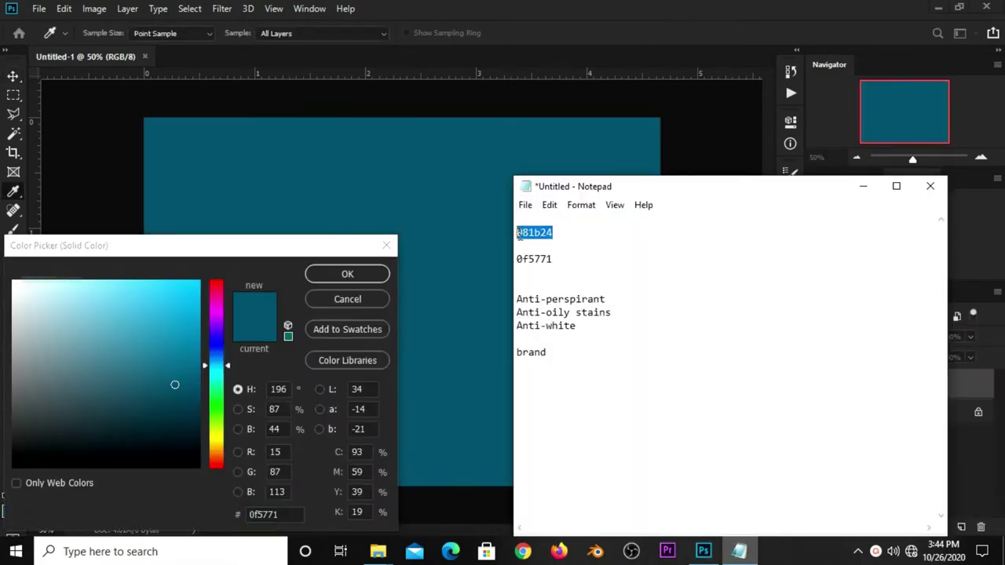
right_click(519, 233)
left_click(550, 280)
key("alt+Tab")
right_click(261, 514)
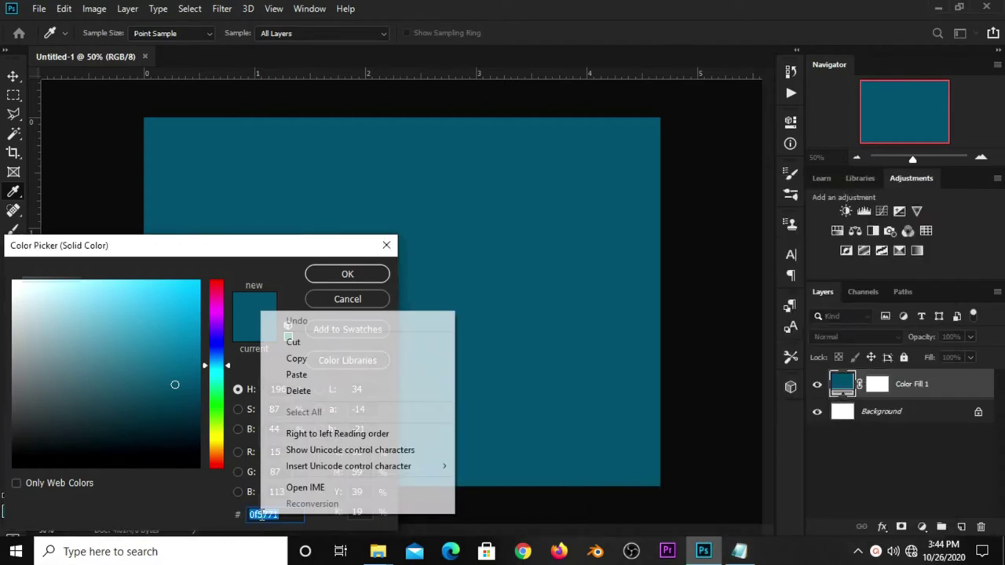
left_click(297, 376)
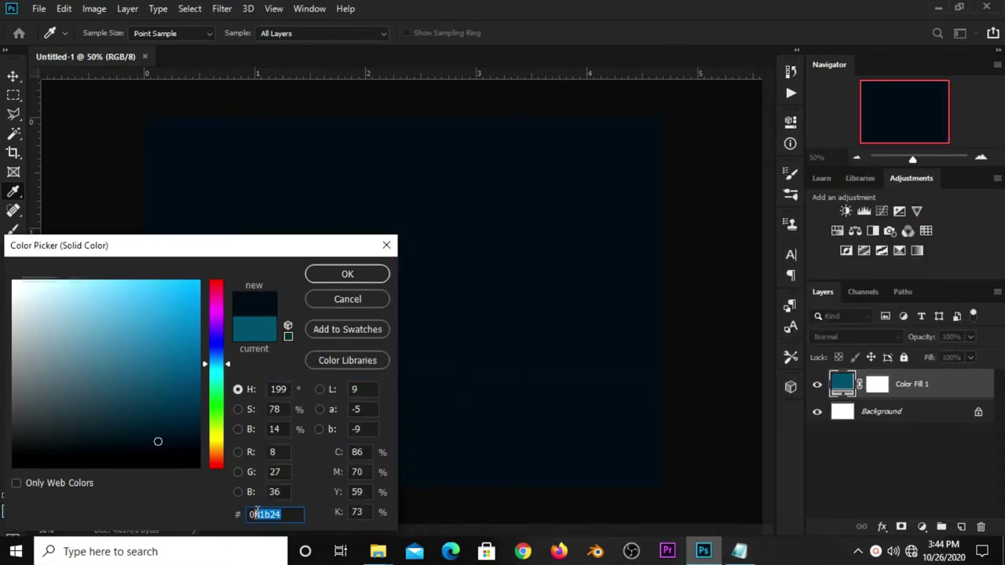
left_click(342, 276)
key("v")
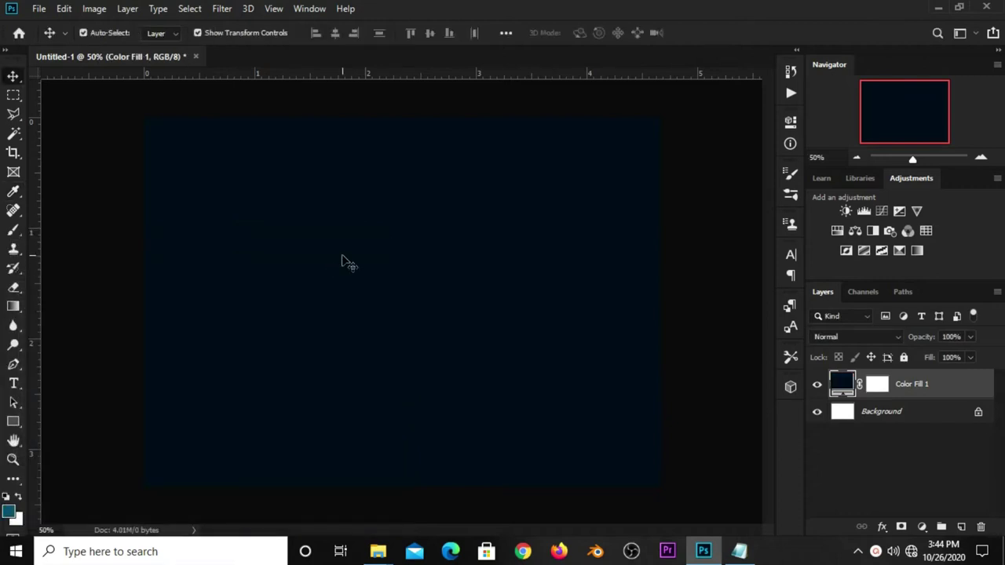
key("ctrl+plus")
- Copy the boxer layer from deodorant resources.psd and paste it into Untitled-1
left_click(31, 9)
mouse_move(67, 96)
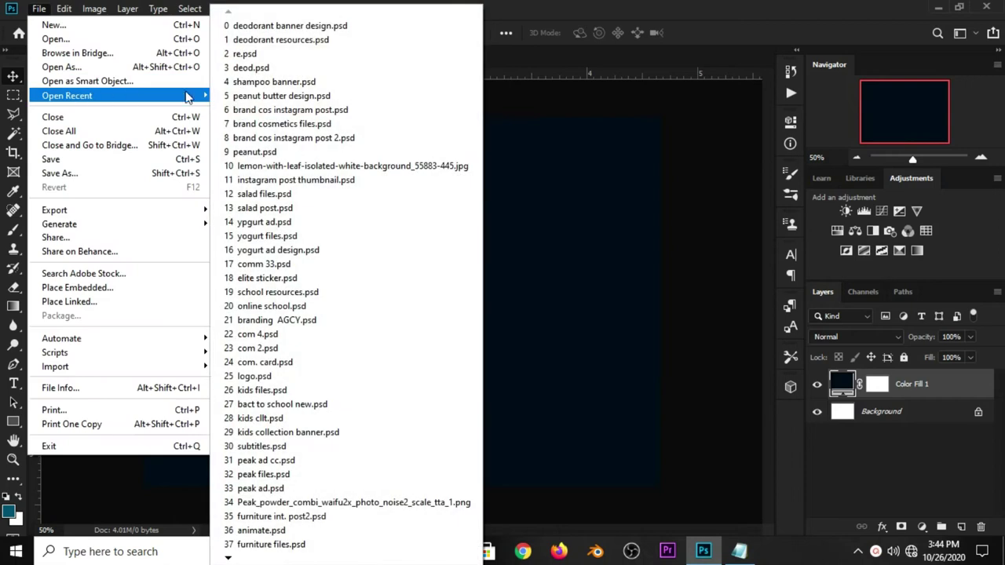
left_click(251, 39)
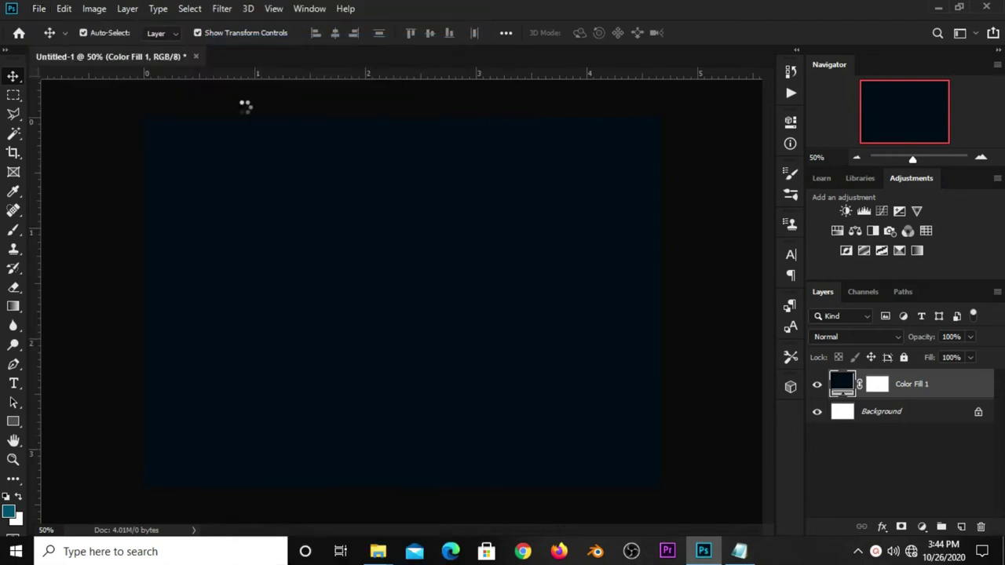
left_click(262, 110)
left_click(280, 218)
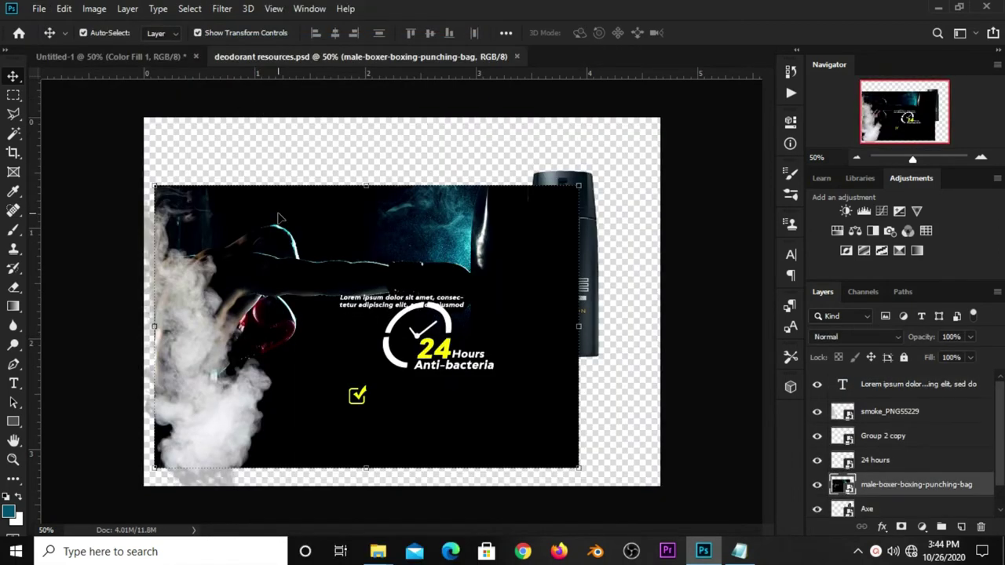
key("ctrl+c")
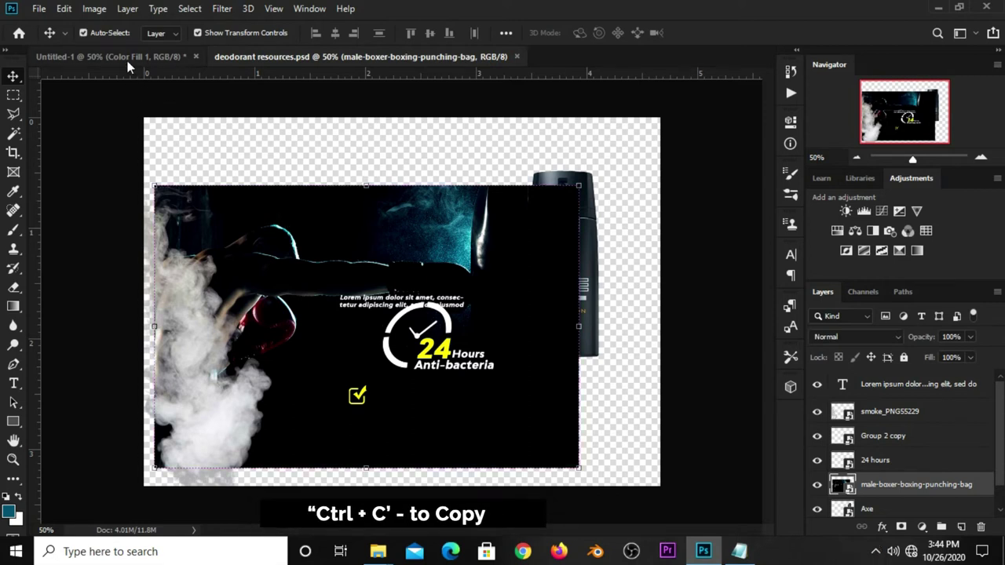
left_click(131, 59)
key("ctrl+v")
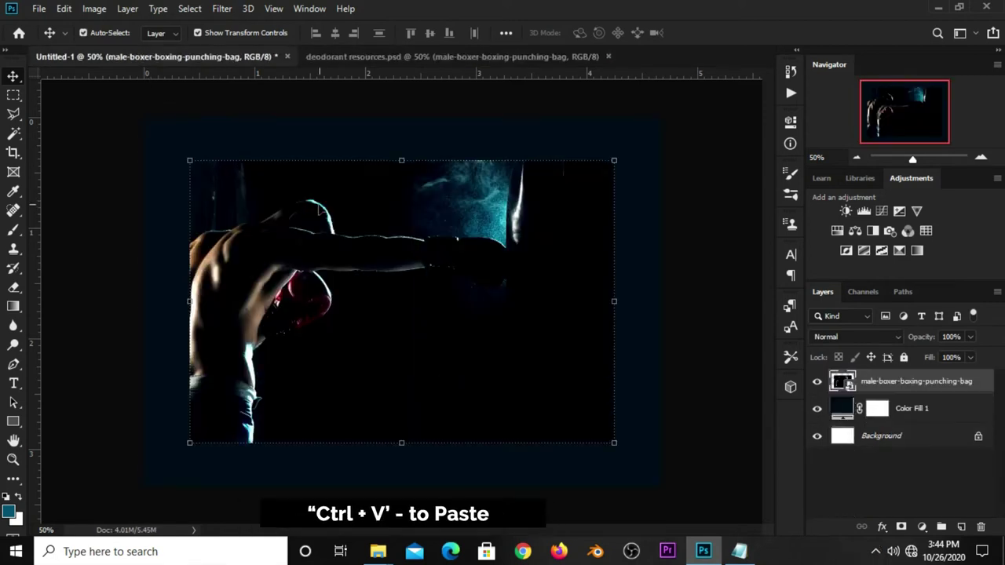
- Scale the boxer photo to fill the canvas and place its layer below Color Fill 1
left_click_drag(312, 230, 265, 187)
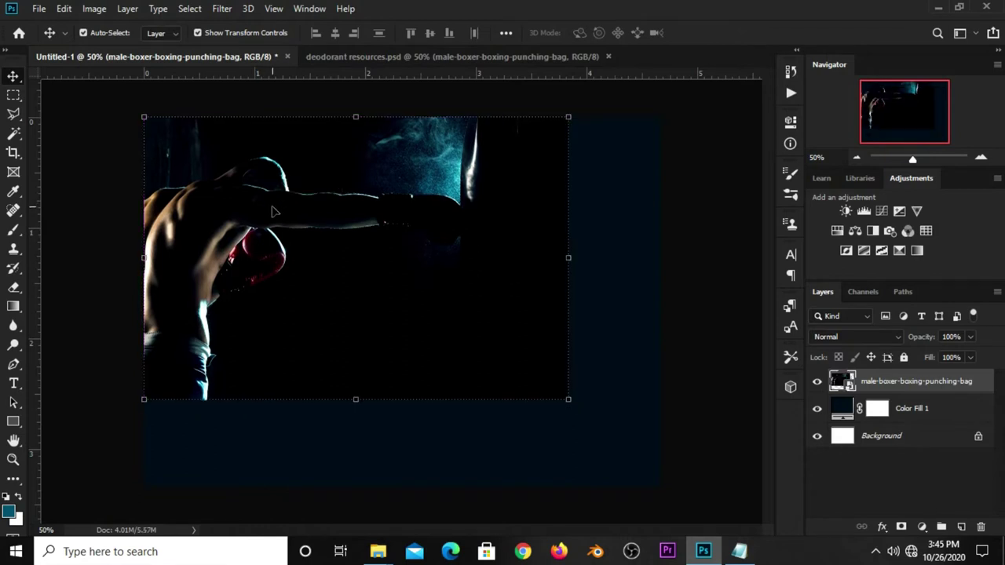
key("Up")
key("Up")
key("Up")
key("ctrl")
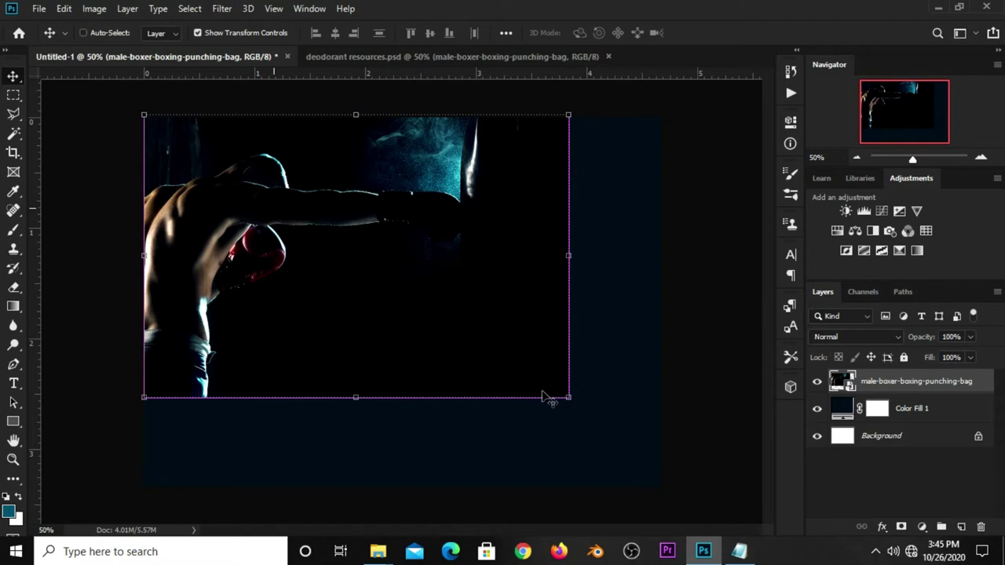
key("ctrl+t")
left_click_drag(568, 397, 708, 488)
key("Left")
key("Left")
key("Left")
key("Left")
key("Left")
key("Left")
key("Left")
key("Left")
key("Left")
key("Left")
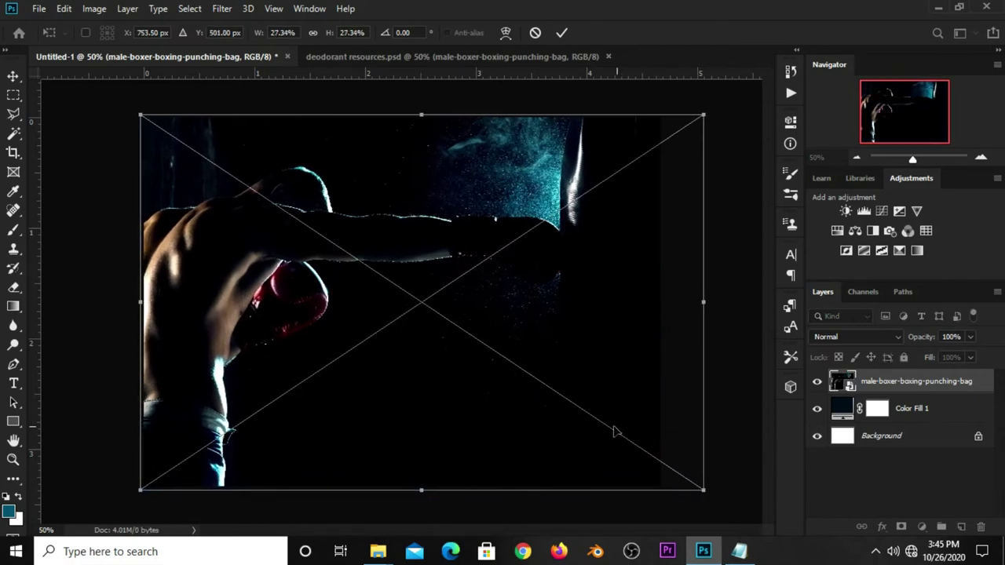
left_click(563, 33)
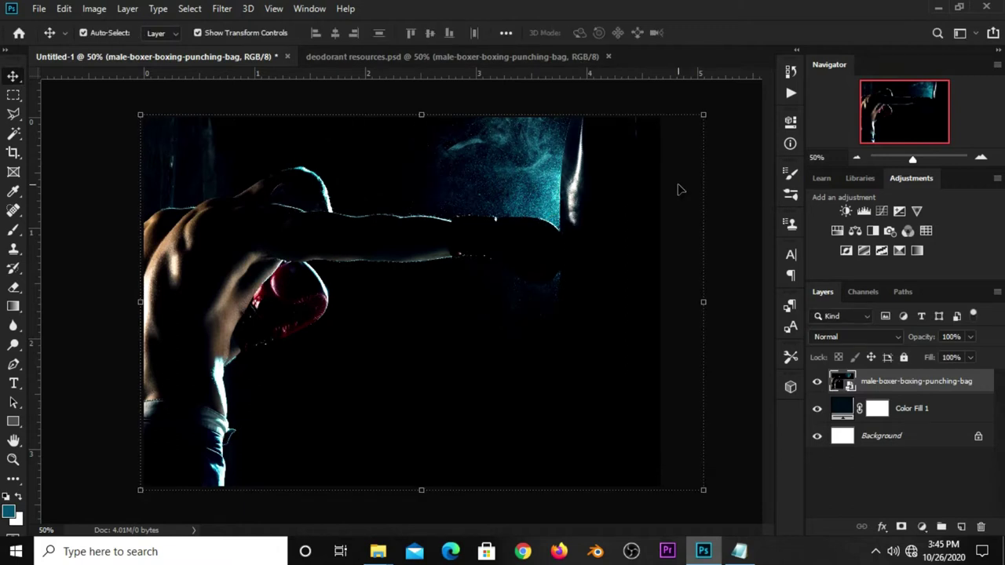
left_click_drag(974, 382, 915, 422)
- Set the Color Fill 1 layer's blend mode to Screen
left_click(927, 391)
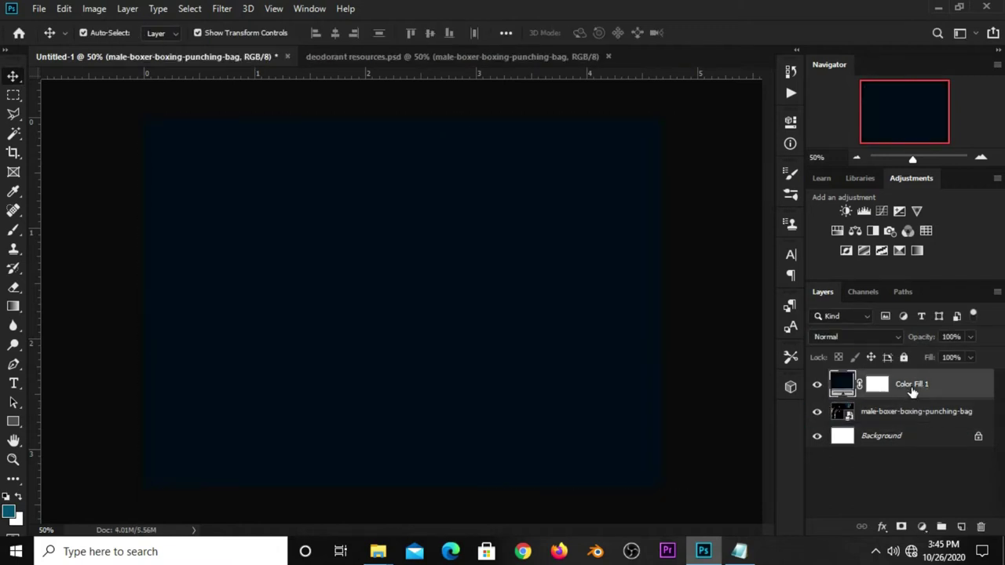
left_click(827, 337)
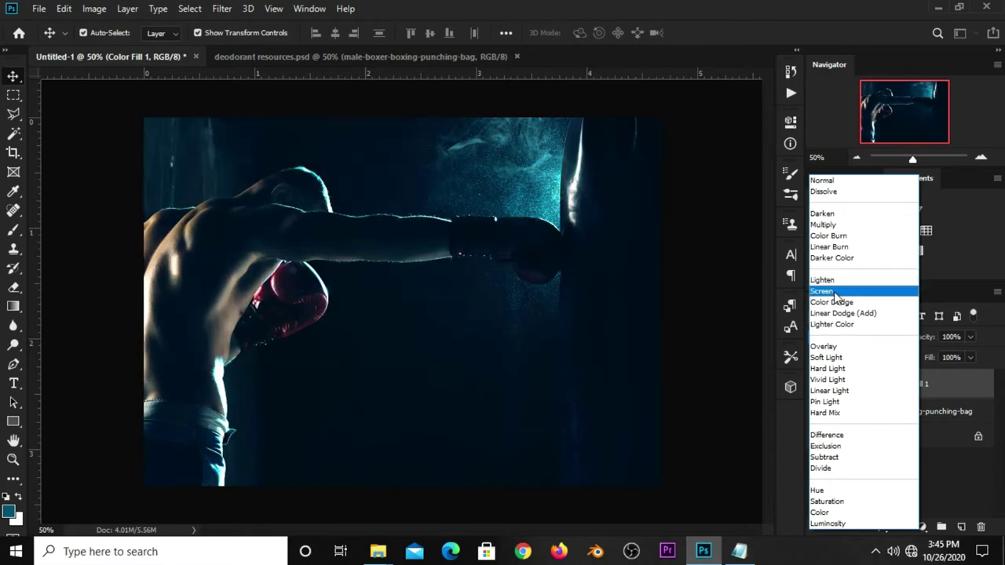
left_click(833, 292)
left_click(694, 344)
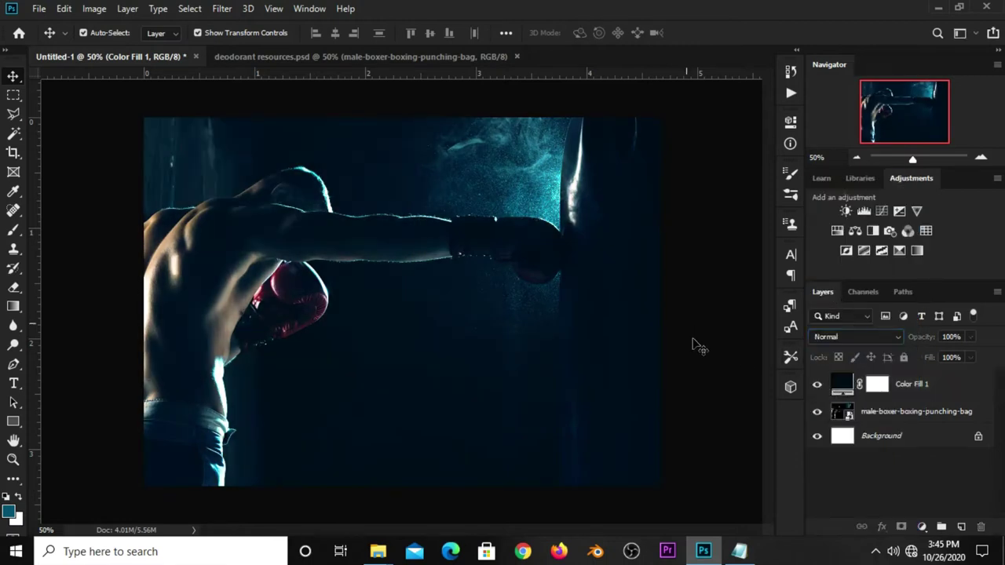
- Paint black on the fill's mask with a large soft 100% brush over the image centre
left_click(903, 393)
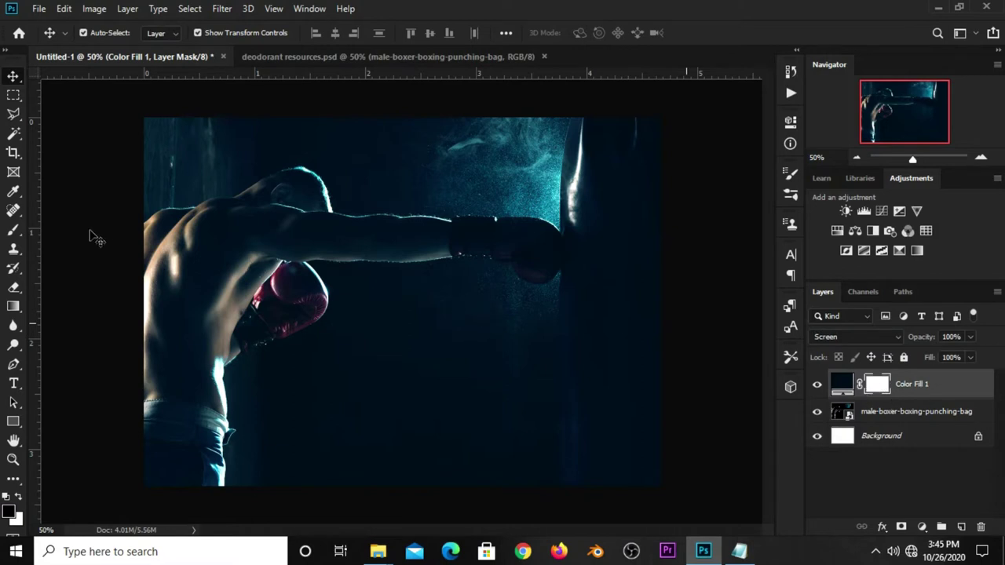
left_click(15, 234)
left_click(69, 229)
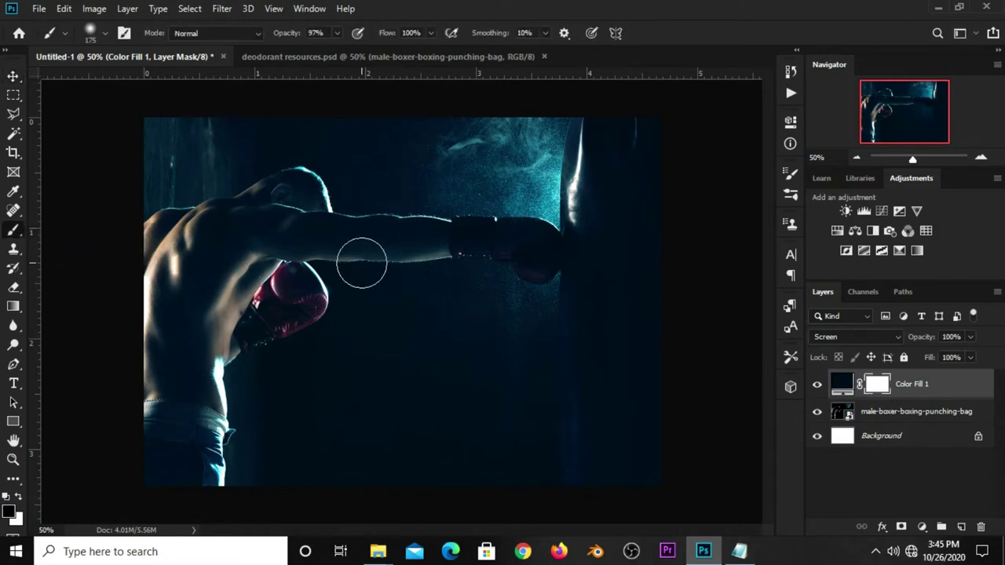
key("bracketright")
key("bracketright")
key("bracketright")
key("bracketright")
key("bracketright")
key("bracketright")
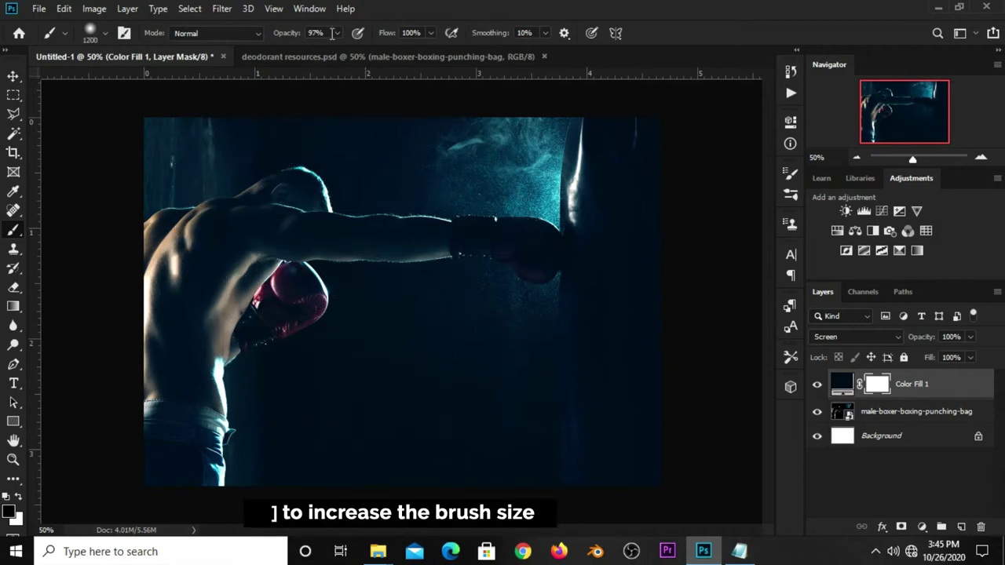
left_click(336, 33)
left_click(669, 48)
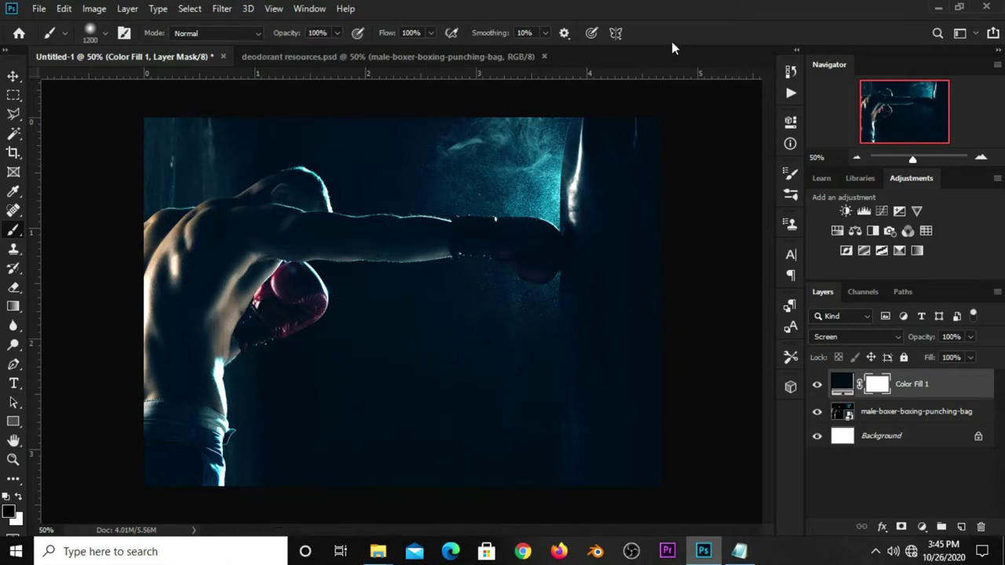
left_click(9, 513)
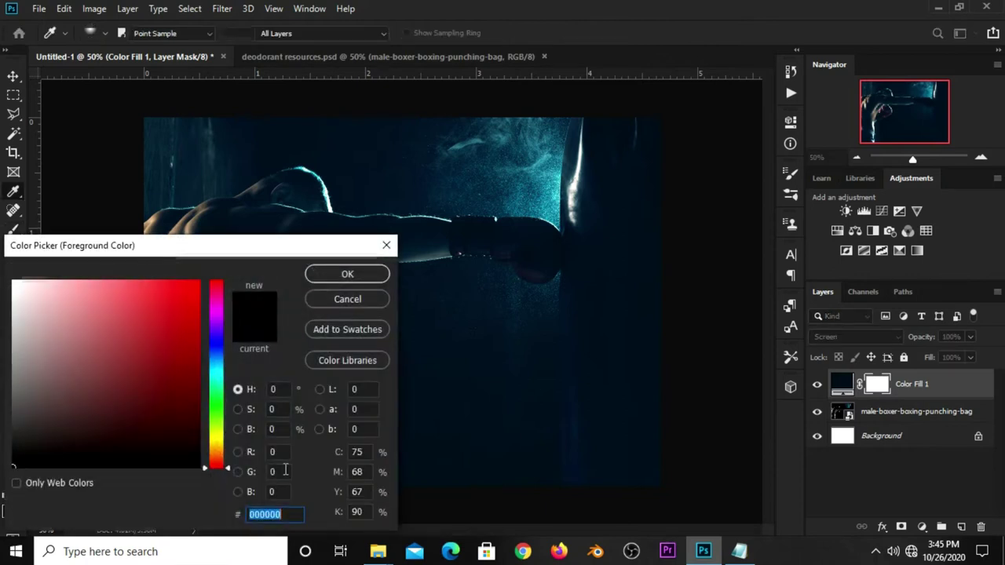
left_click(320, 272)
key("b")
key("bracketright")
key("bracketright")
key("bracketright")
key("bracketright")
key("bracketright")
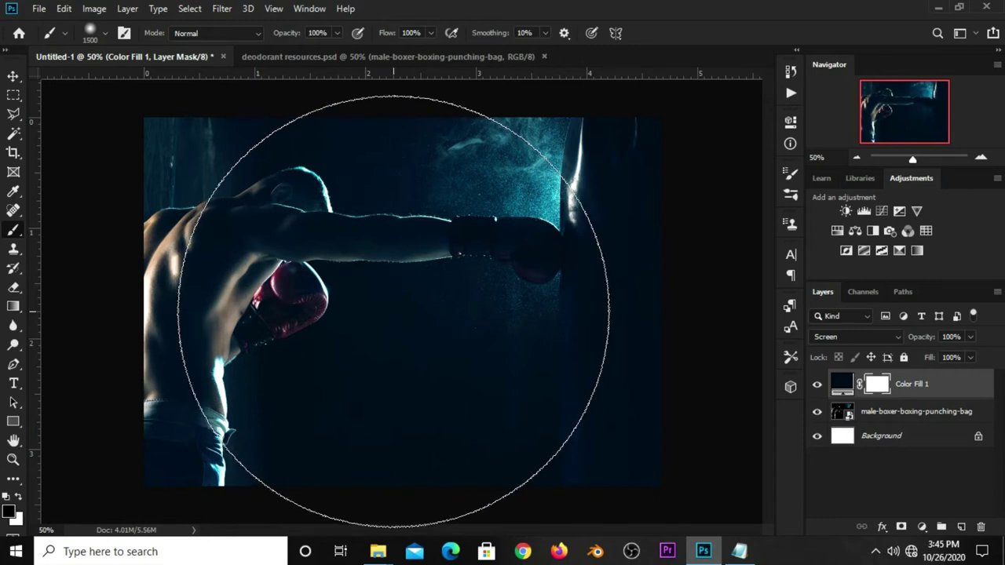
left_click(393, 311)
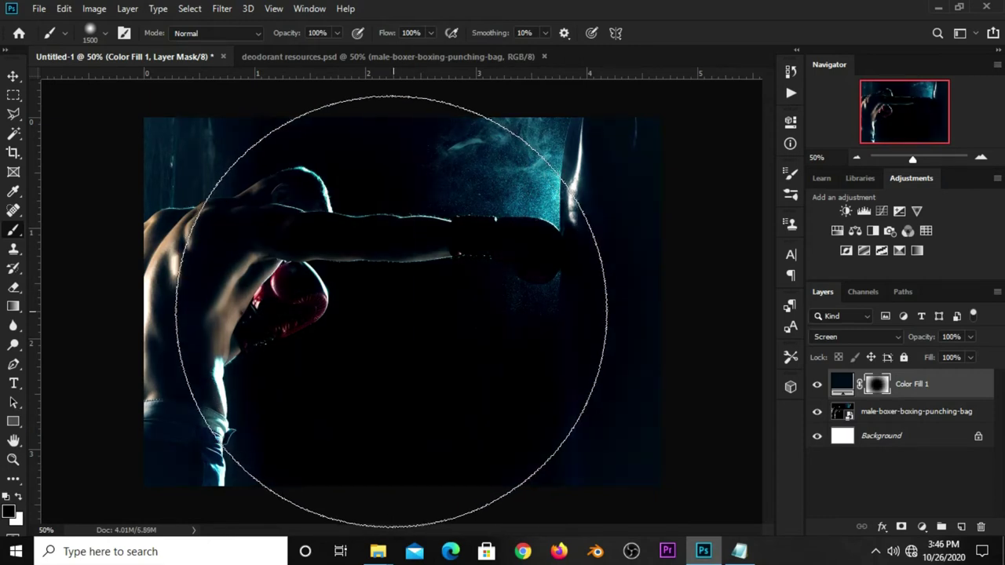
- Lower the navy fill layer's opacity to about 26%
left_click(14, 77)
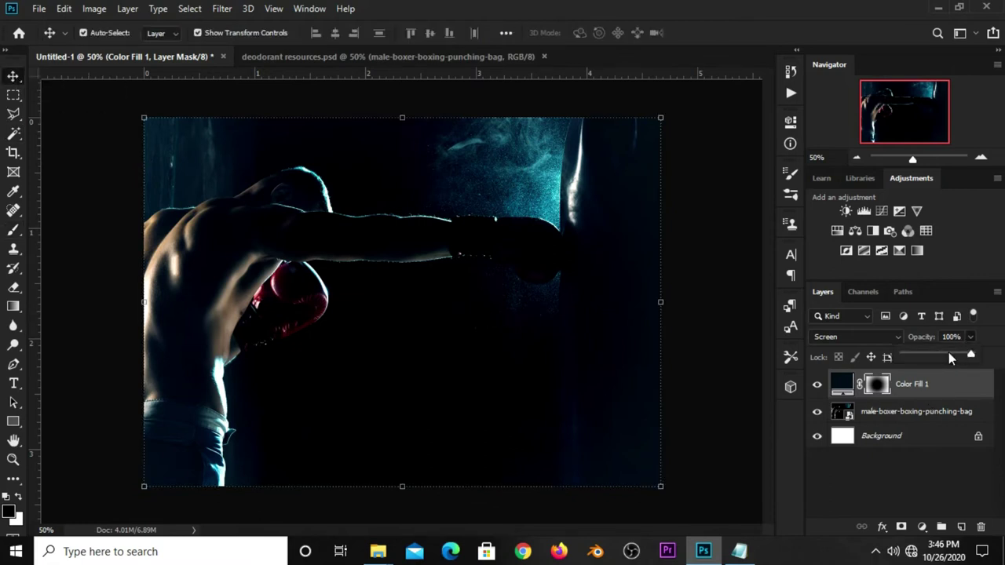
left_click_drag(923, 357, 922, 357)
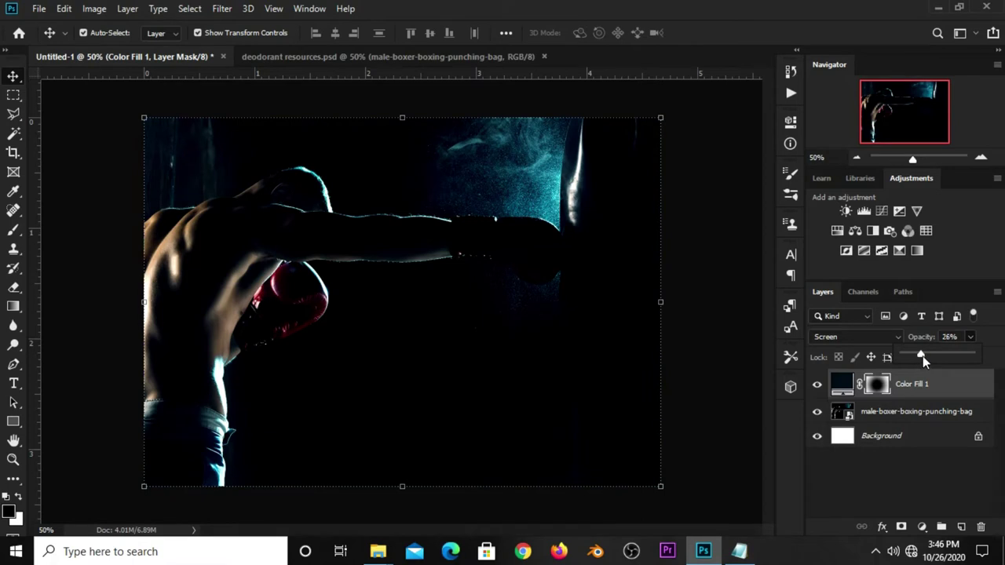
left_click(701, 325)
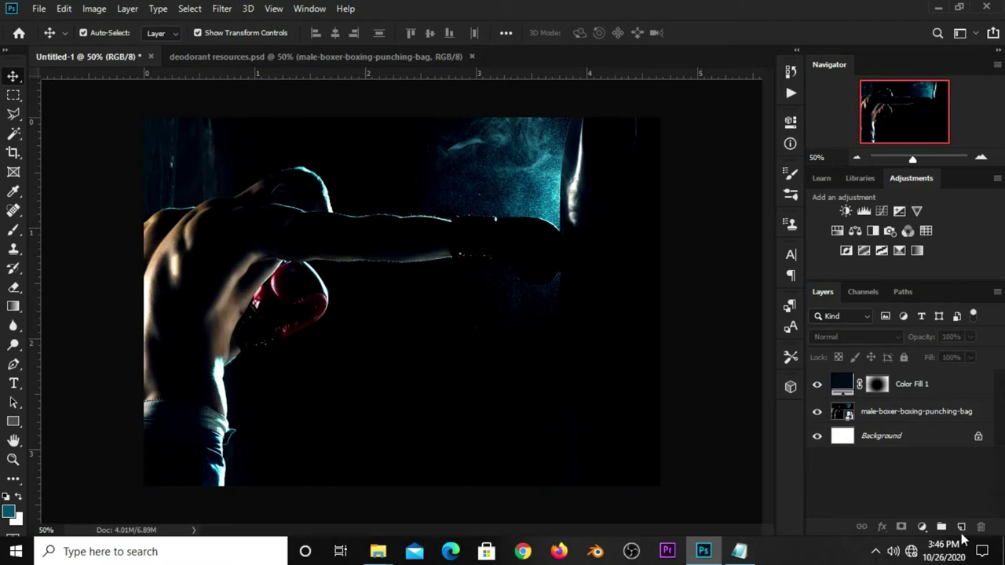
- Add a new empty layer and copy the teal code 0f5771 from the notes
left_click(961, 528)
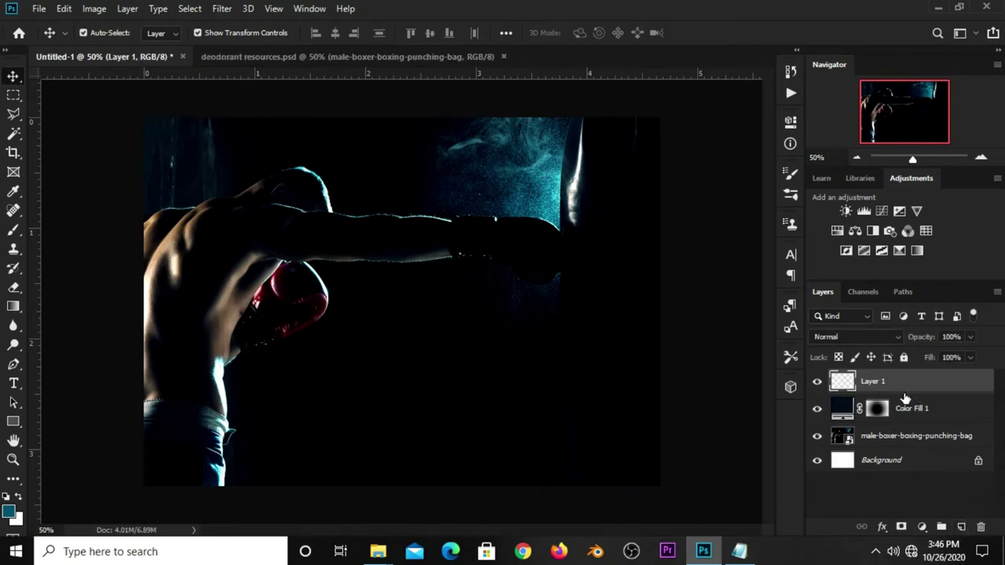
left_click(739, 552)
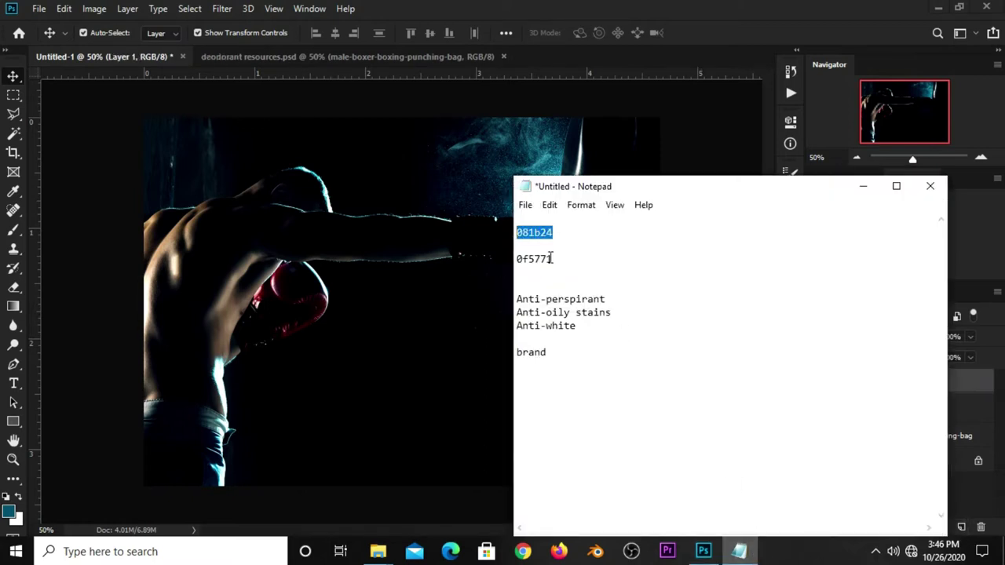
left_click_drag(553, 258, 486, 257)
right_click(519, 261)
left_click(550, 304)
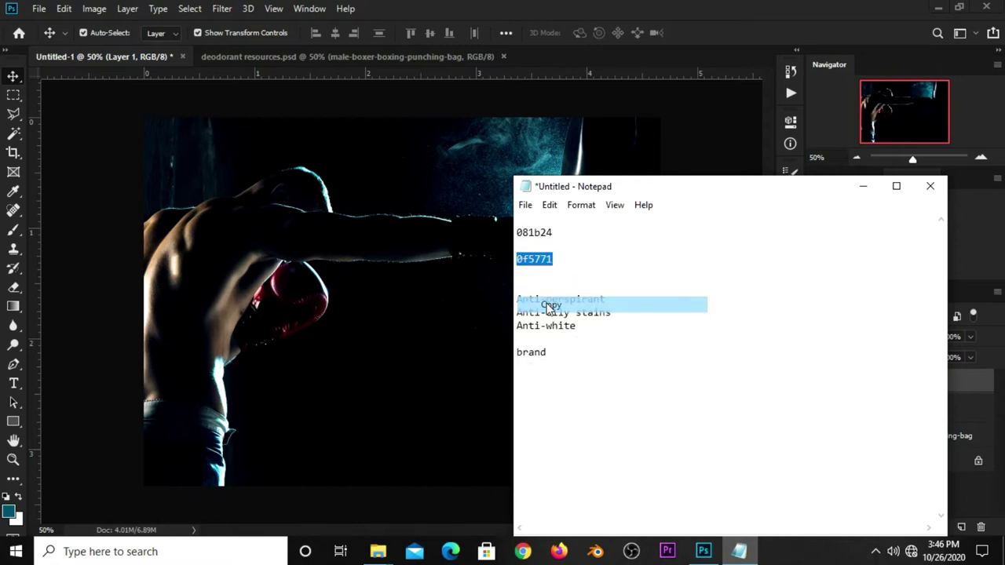
left_click(684, 39)
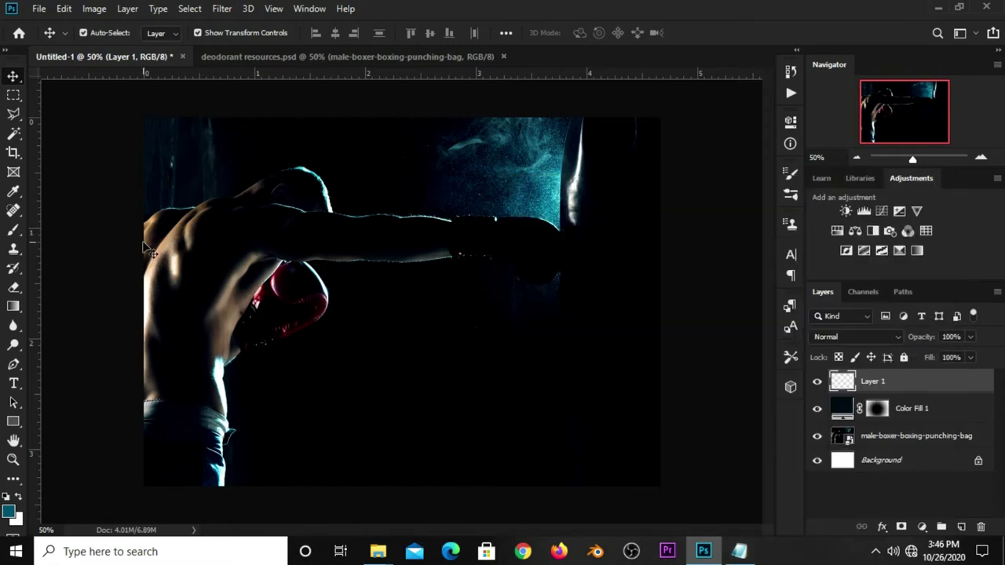
- Set the foreground to 0f5771 and paint a soft, roughly 800 px teal glow below the arm
left_click(14, 230)
left_click(51, 228)
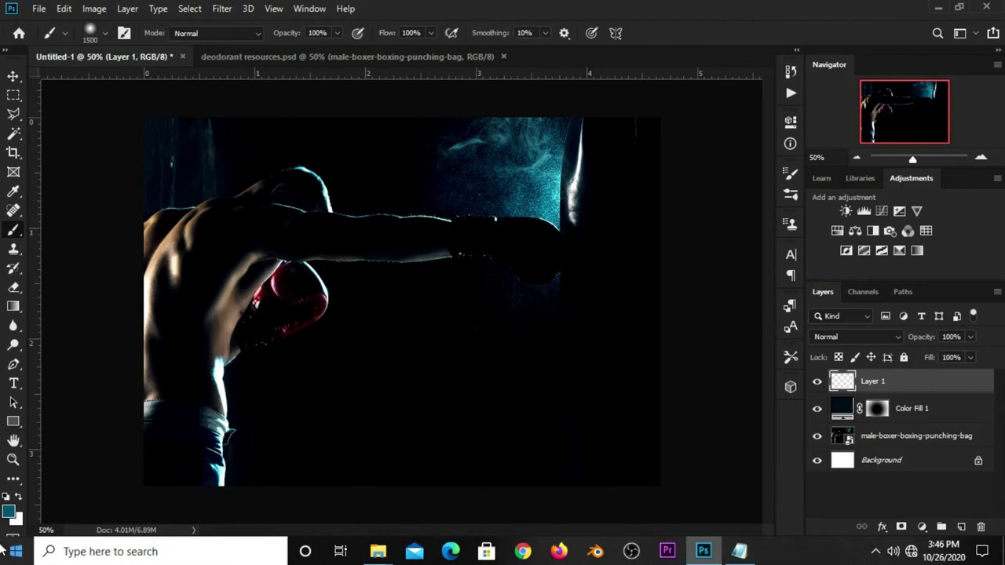
left_click(9, 511)
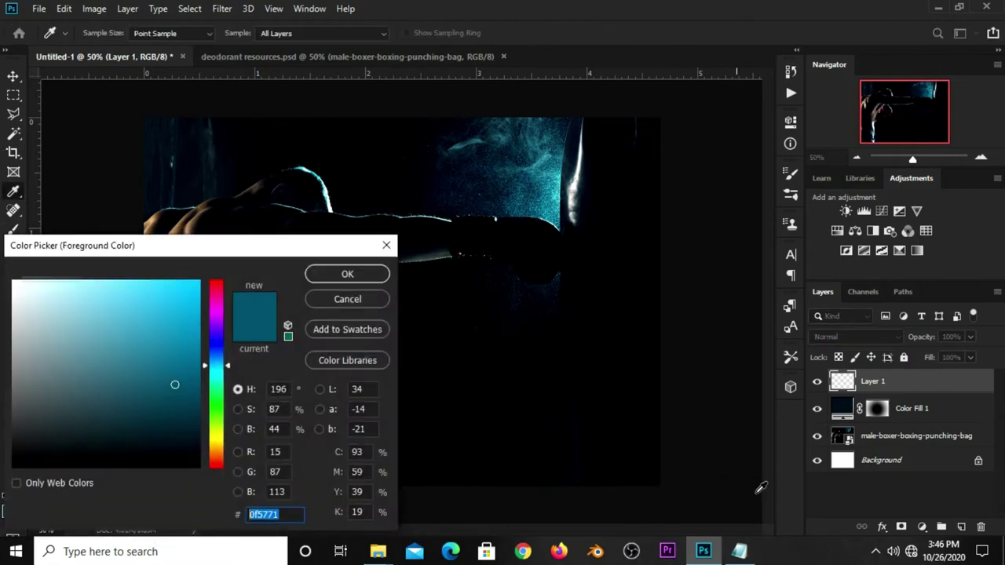
left_click(739, 551)
double_click(534, 259)
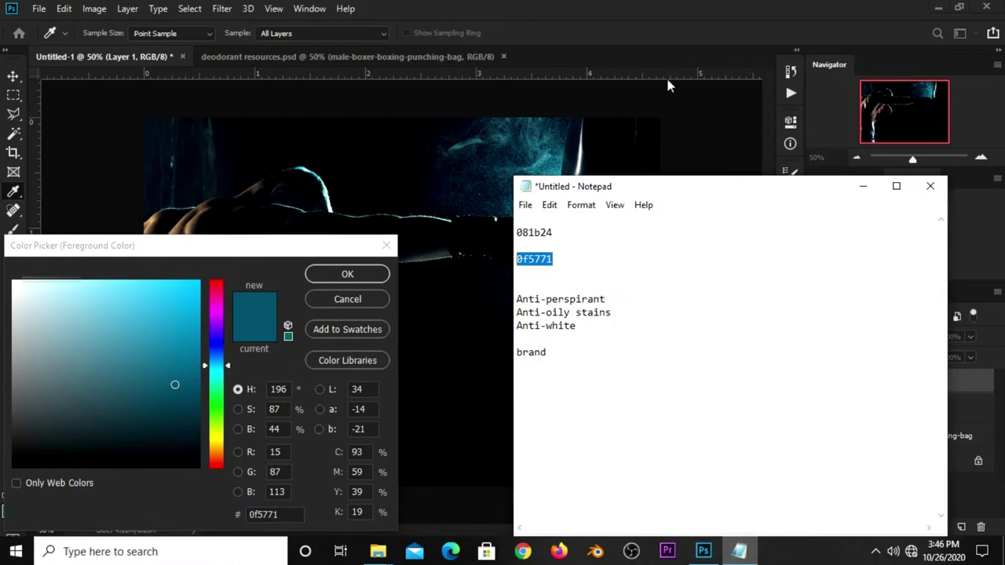
left_click(667, 85)
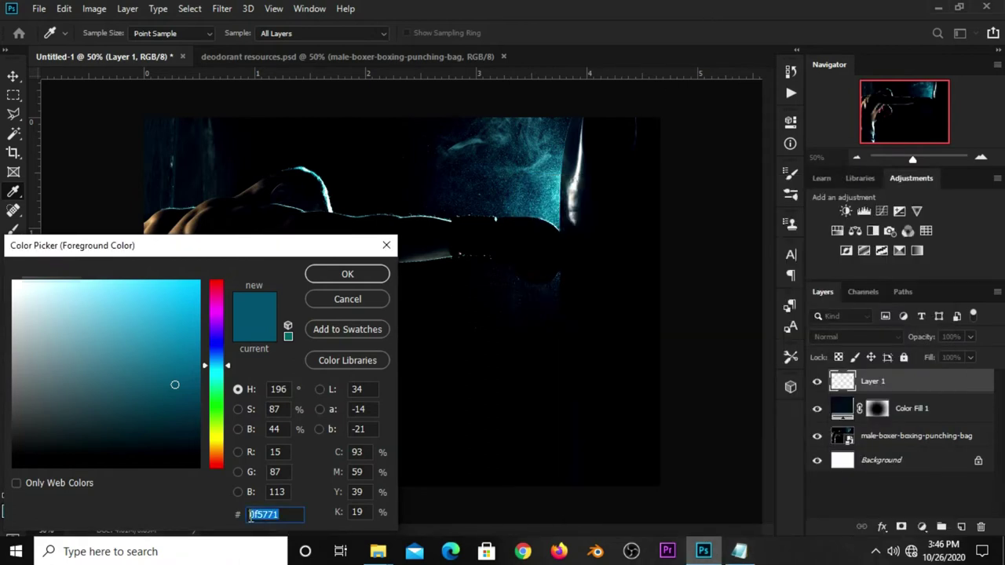
left_click(326, 277)
key("b")
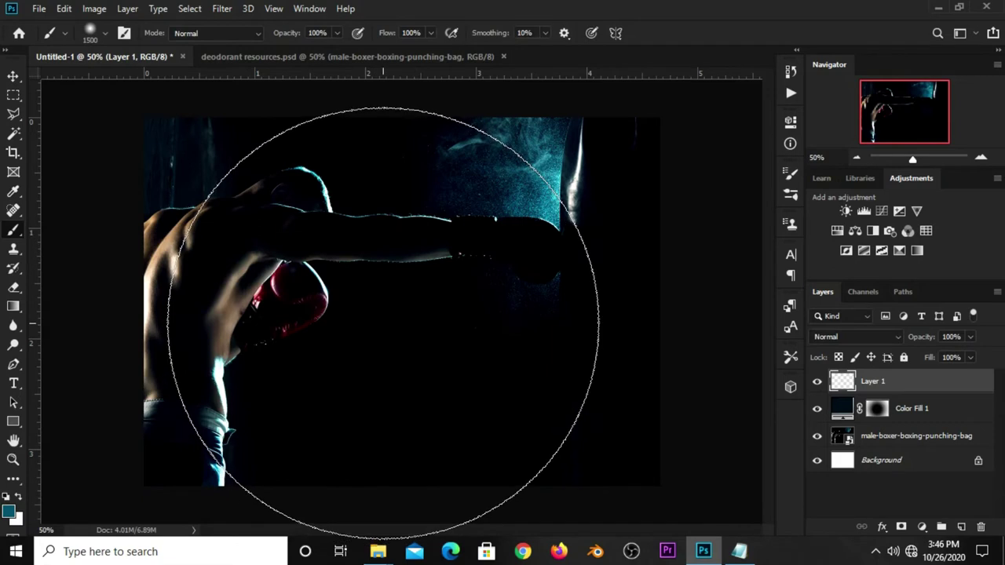
key("bracketleft")
key("bracketleft")
key("bracketleft")
key("bracketleft")
key("bracketleft")
key("bracketleft")
key("bracketleft")
key("bracketleft")
key("bracketright")
key("bracketright")
key("bracketright")
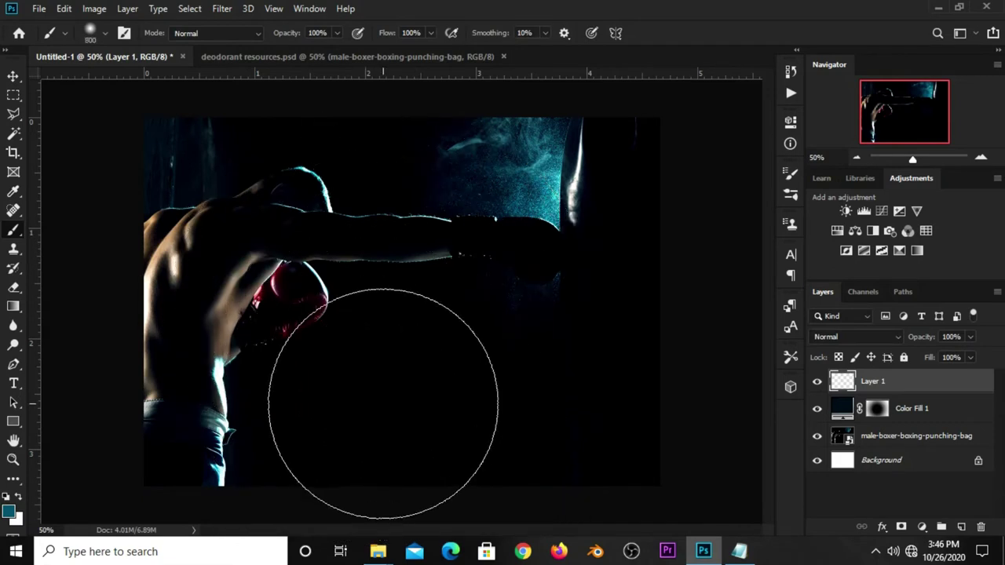
left_click(379, 401)
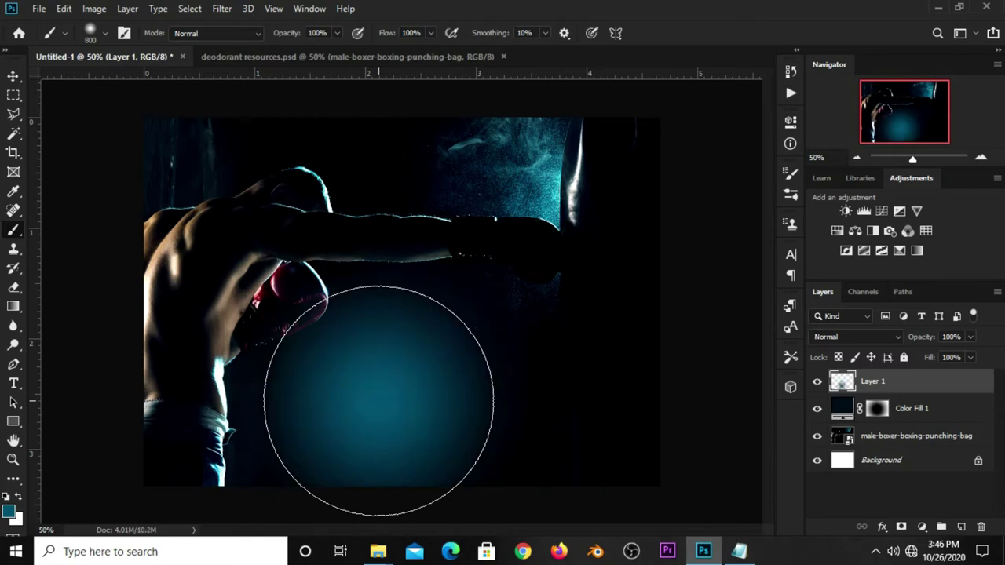
- Convert the glow layer (Layer 1) to a smart object
key("v")
left_click(817, 381)
right_click(879, 384)
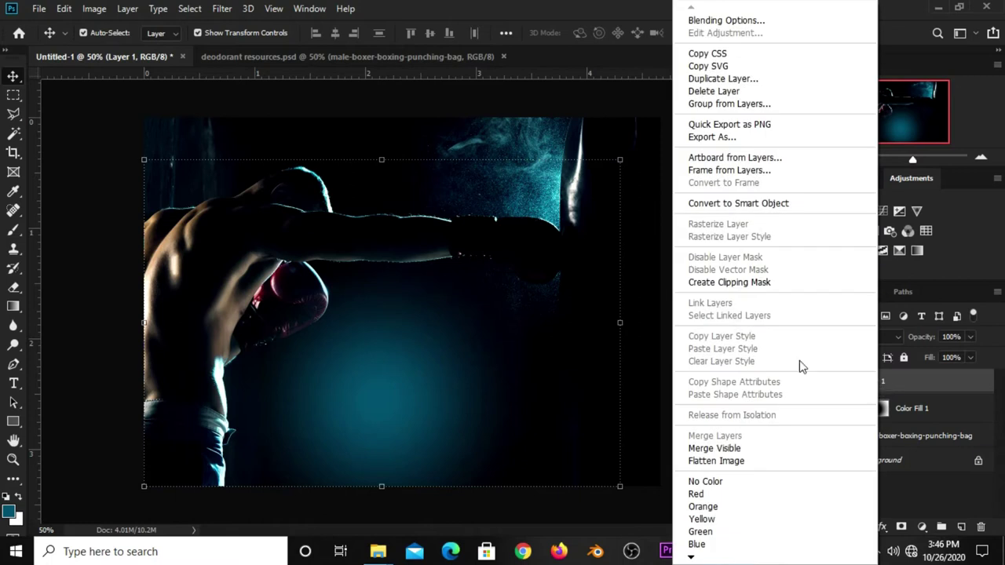
left_click(709, 205)
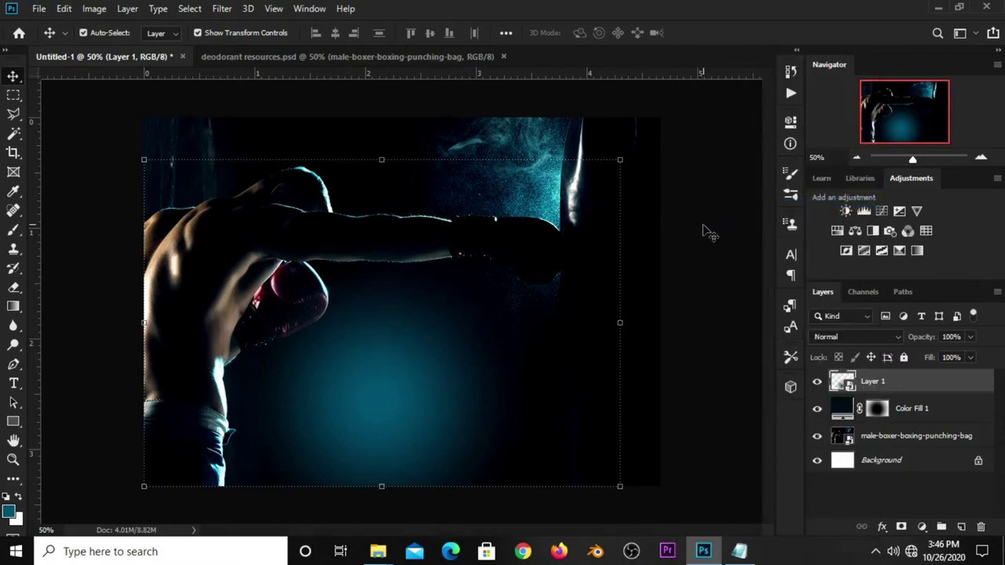
- Apply a Gaussian Blur with a 30-pixel radius to the teal glow
left_click(223, 9)
mouse_move(230, 176)
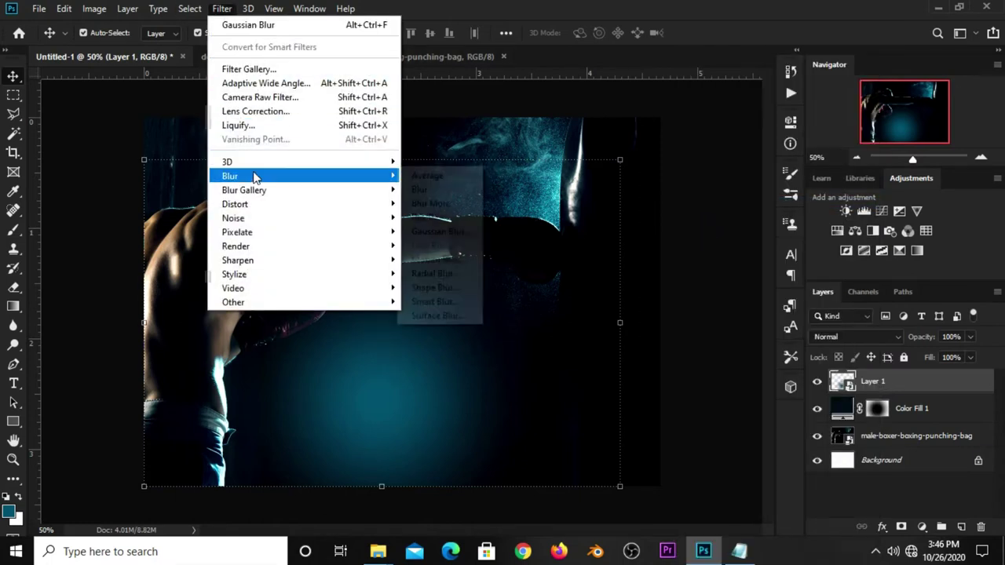
left_click(438, 231)
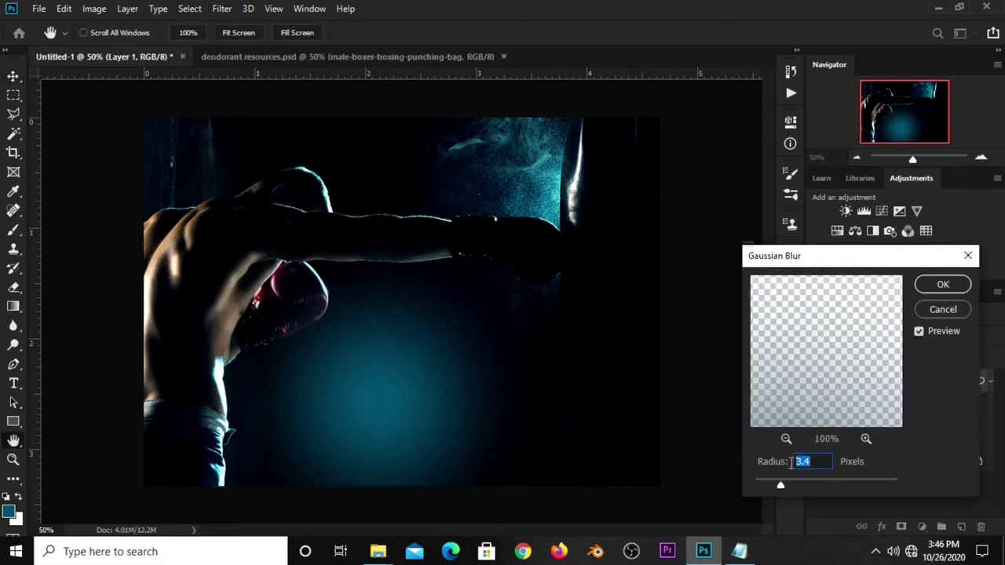
type("30")
left_click(932, 288)
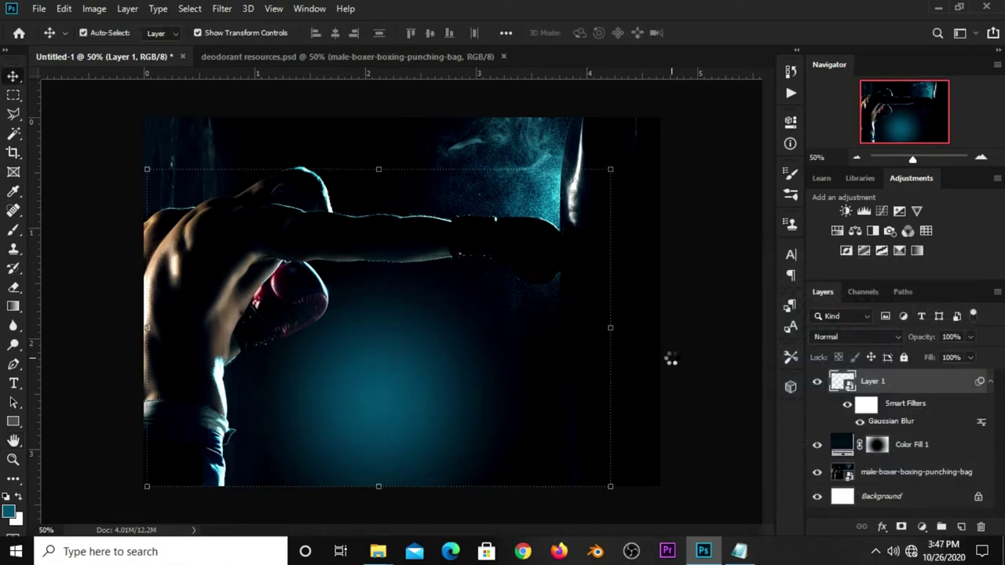
- Scale the blurred glow up slightly toward the top-right
left_click(611, 170)
left_click(519, 223)
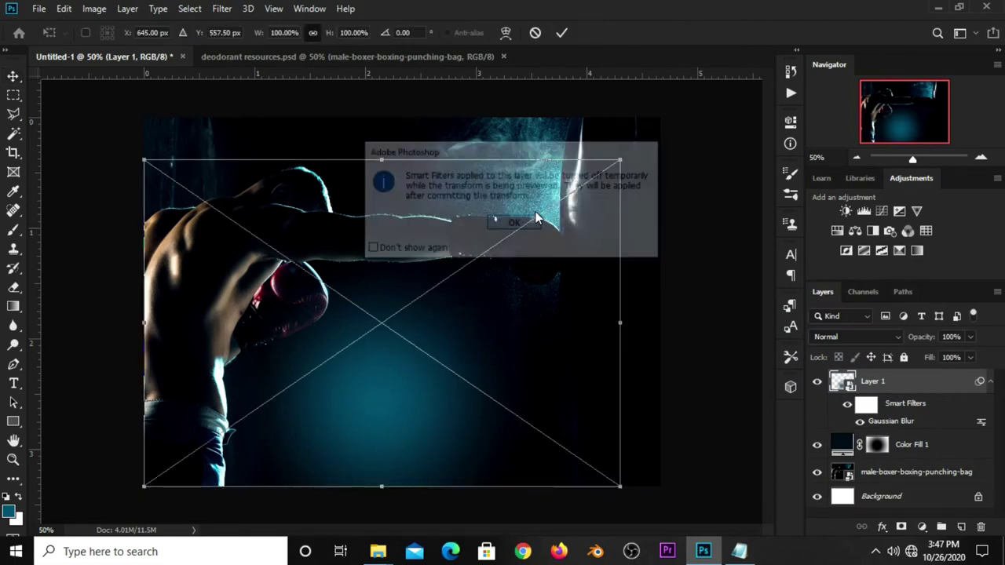
left_click_drag(620, 160, 661, 139)
left_click(564, 31)
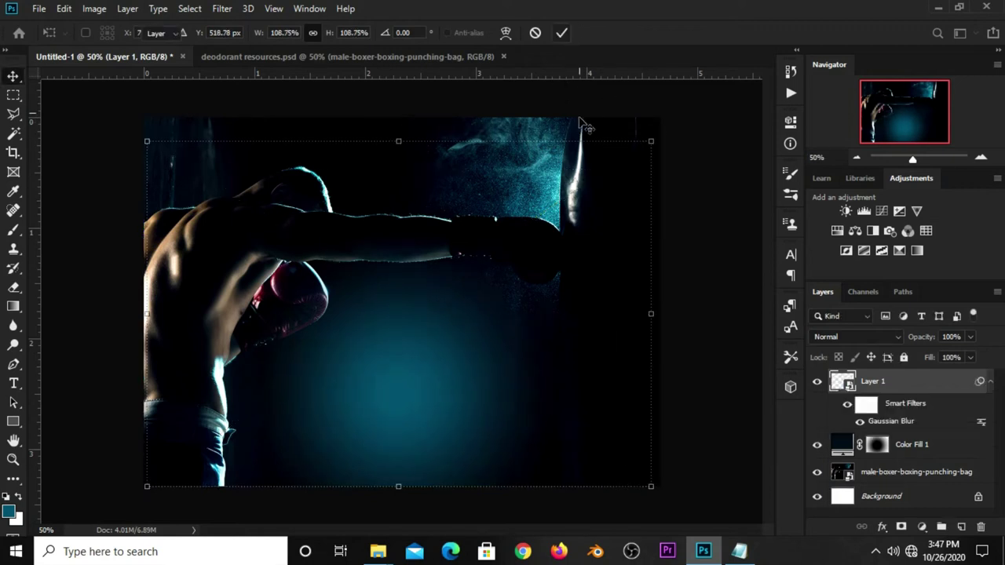
left_click(856, 337)
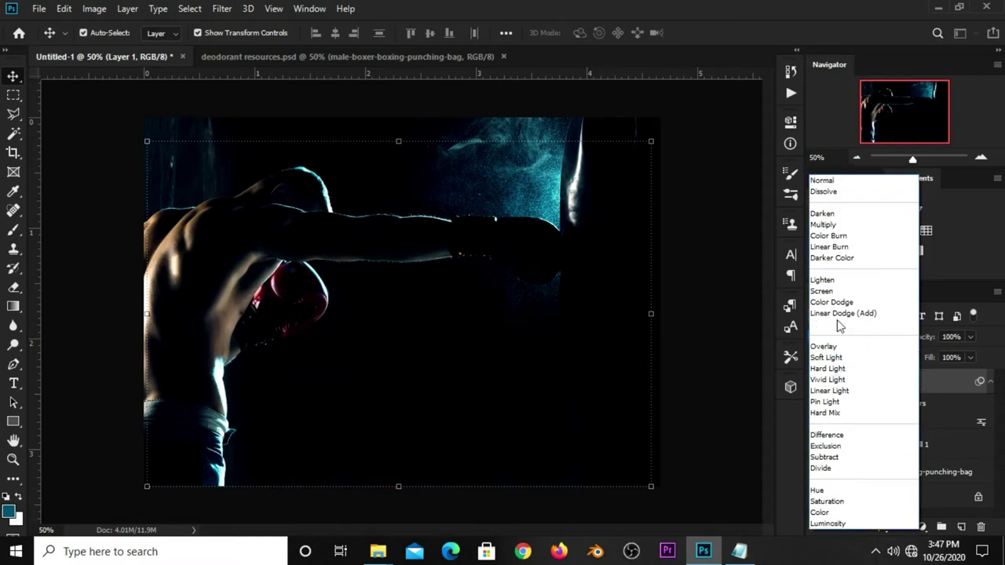
- Set the glow layer to Lighten blend mode at 20% opacity
left_click(833, 281)
left_click(972, 337)
left_click_drag(925, 356, 924, 356)
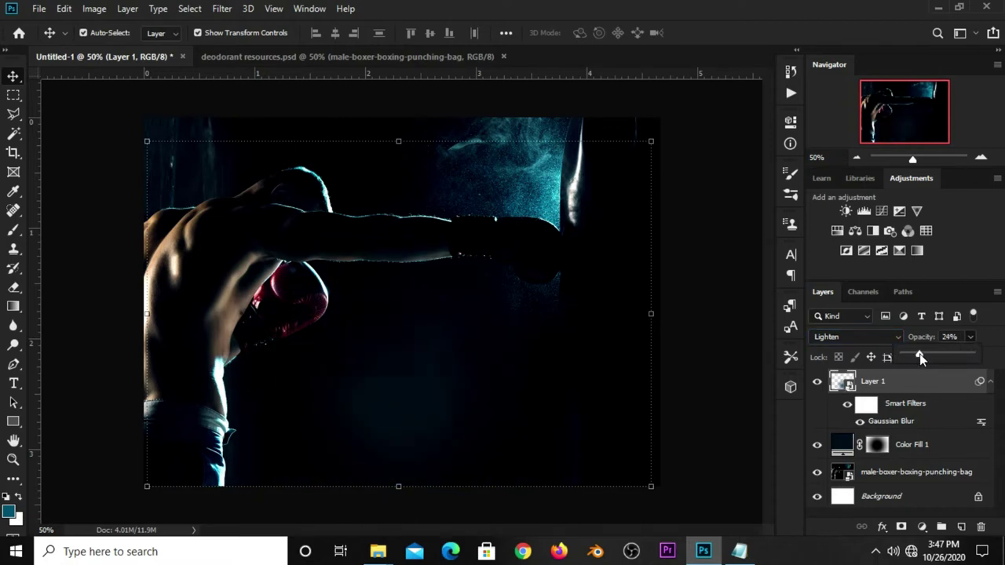
left_click_drag(915, 358, 918, 358)
- Enlarge the glow to about 161%, well beyond the canvas edges, keeping it centred
key("ctrl+0")
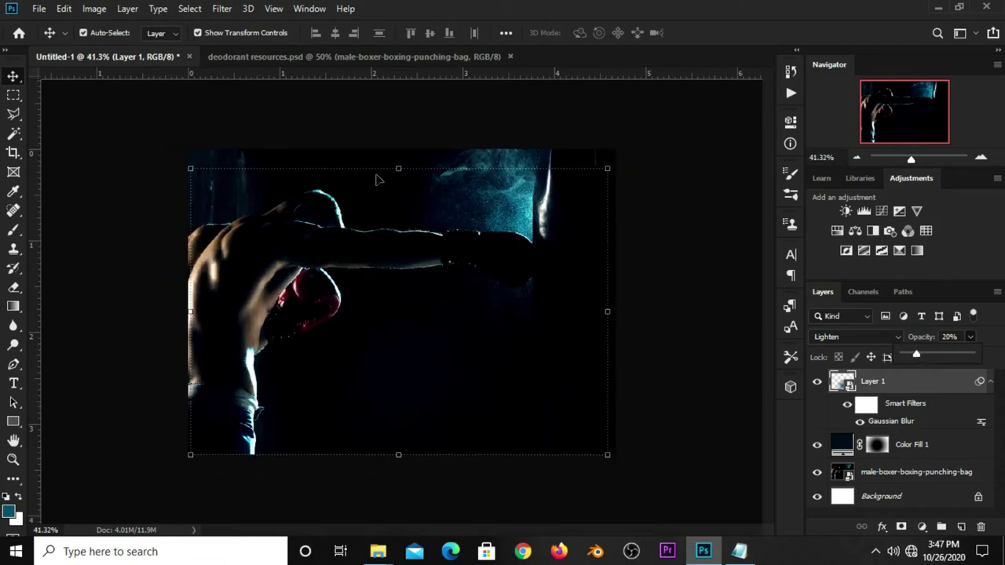
key("ctrl+t")
key("Return")
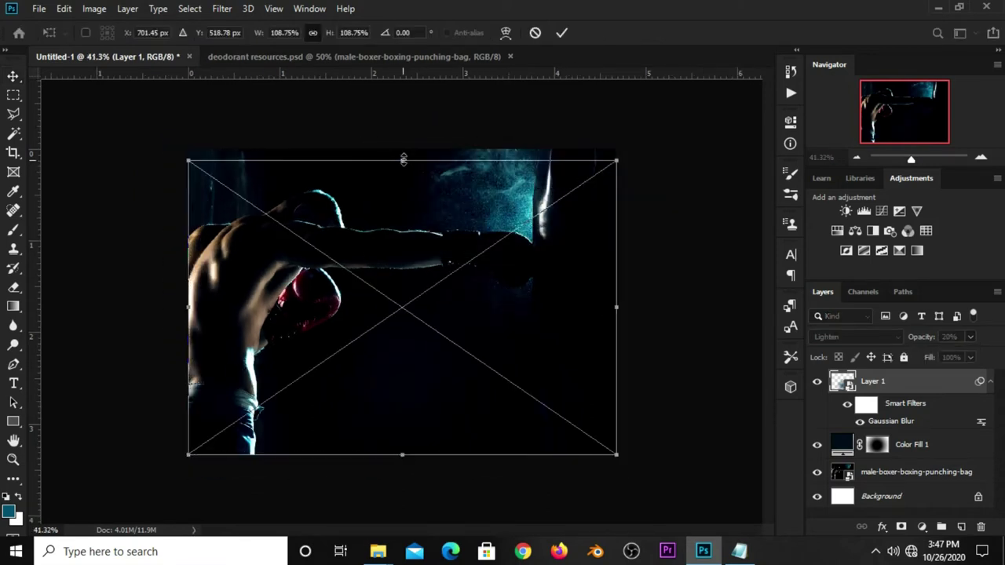
left_click_drag(402, 160, 398, 147)
left_click_drag(146, 450, 103, 484)
left_click_drag(652, 297, 740, 276)
left_click_drag(422, 377, 407, 369)
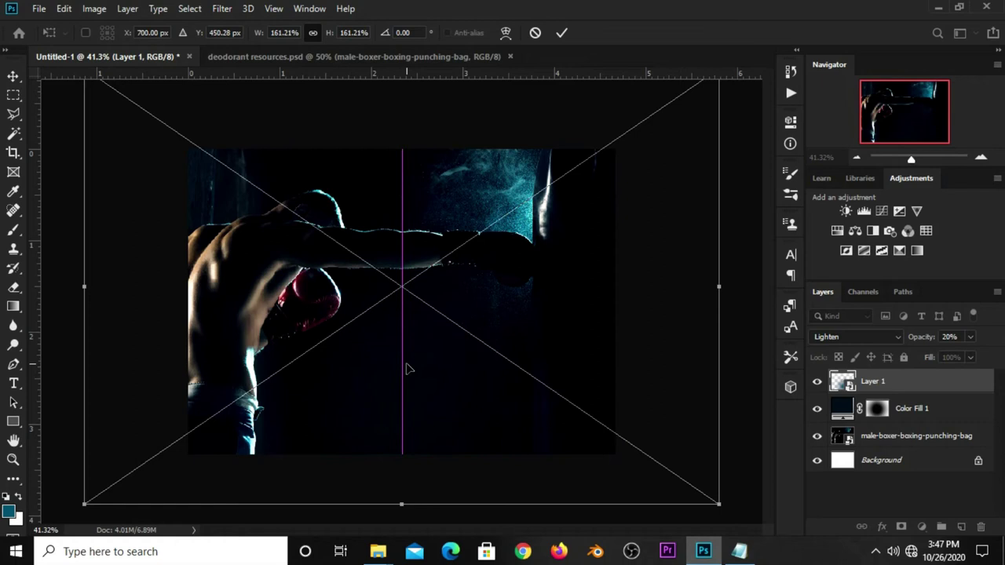
left_click(564, 33)
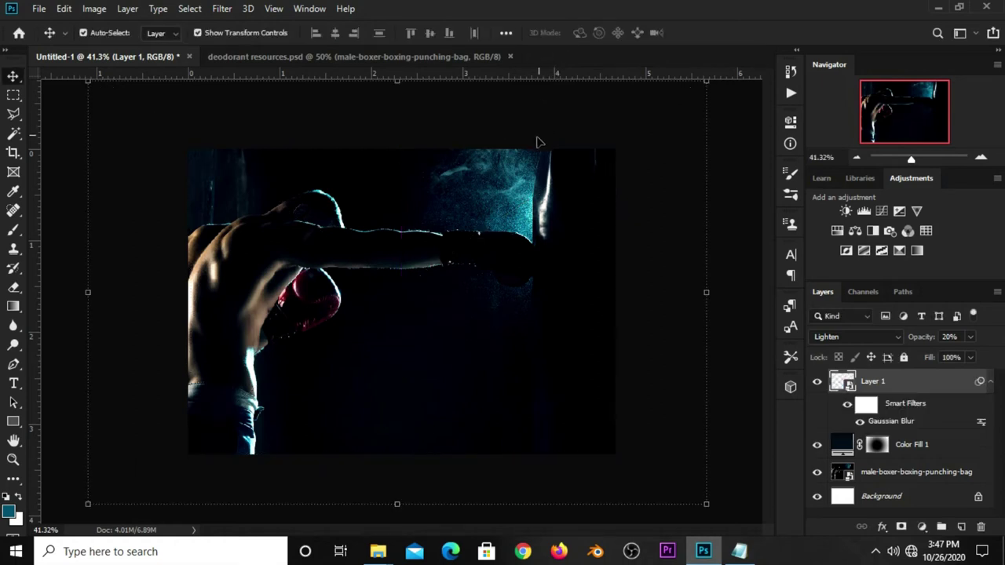
left_click(738, 322)
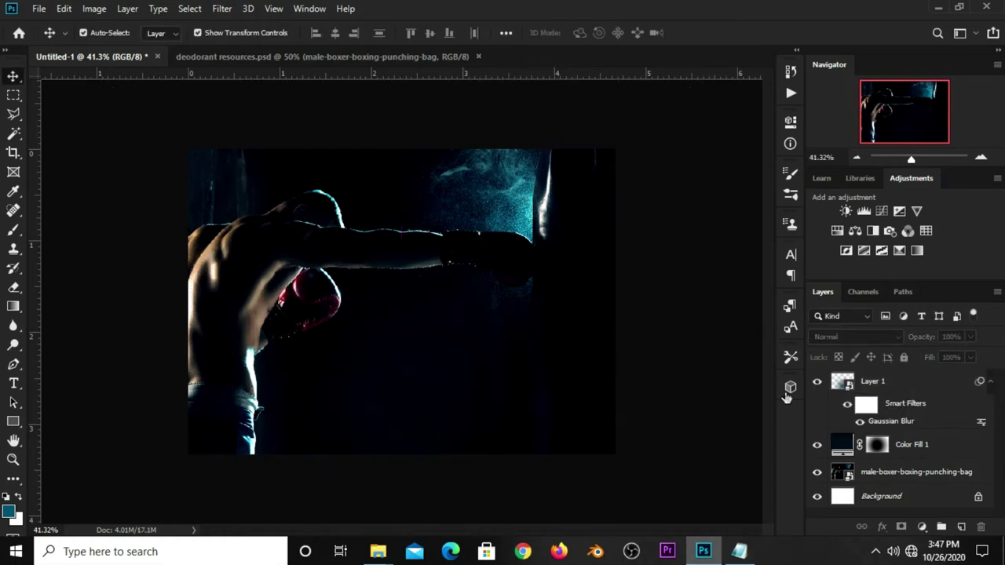
scroll(657, 374, "up", 3)
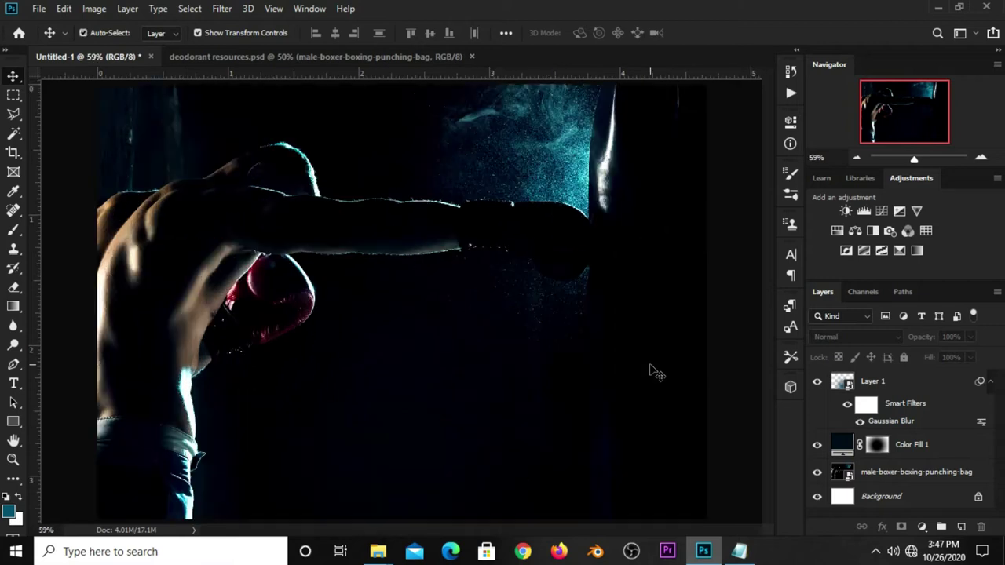
- Drag the 24 hours badge layer from deodorant resources.psd into the banner, positioned below the arm
left_click(328, 58)
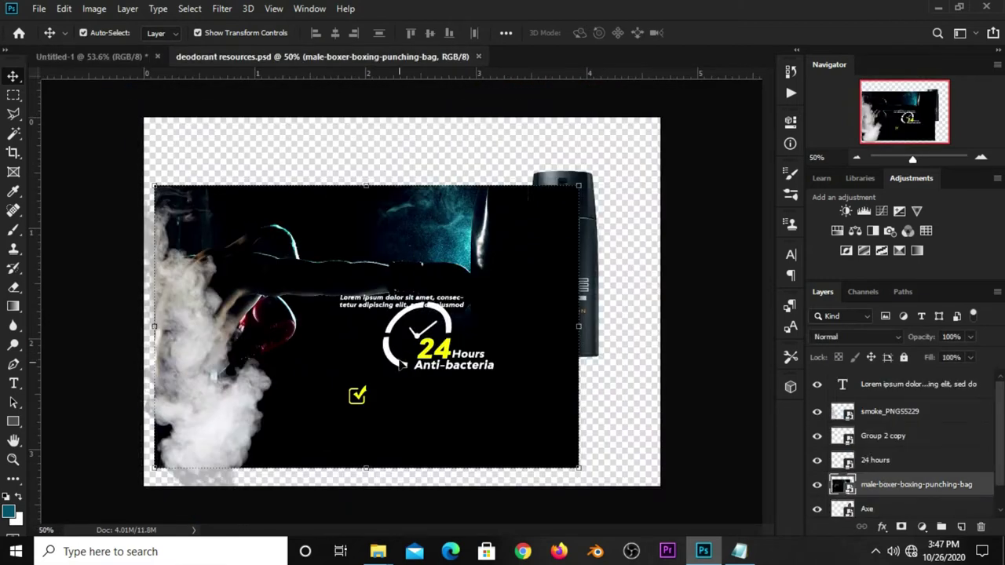
left_click(401, 365)
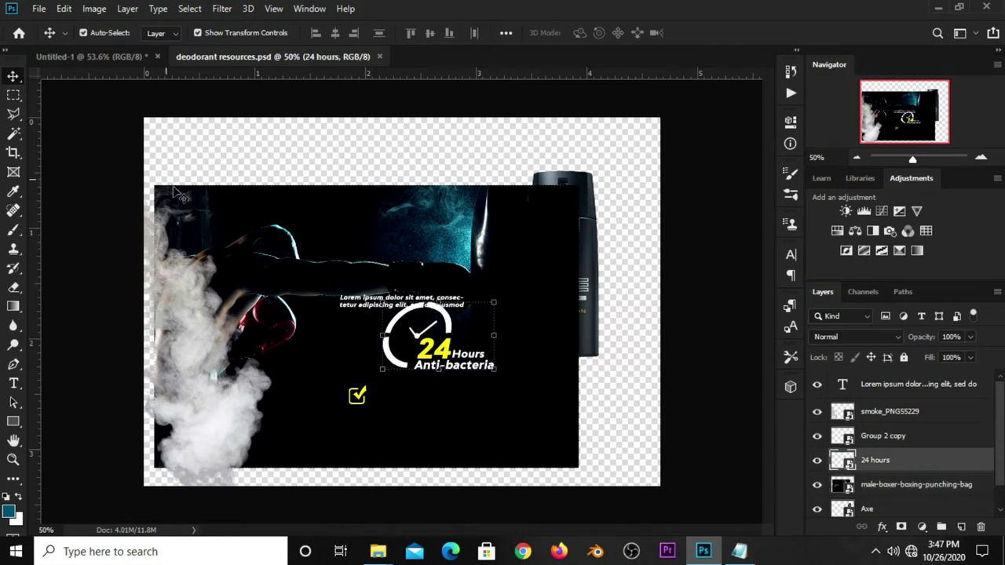
left_click(100, 52)
left_click_drag(100, 53, 365, 330)
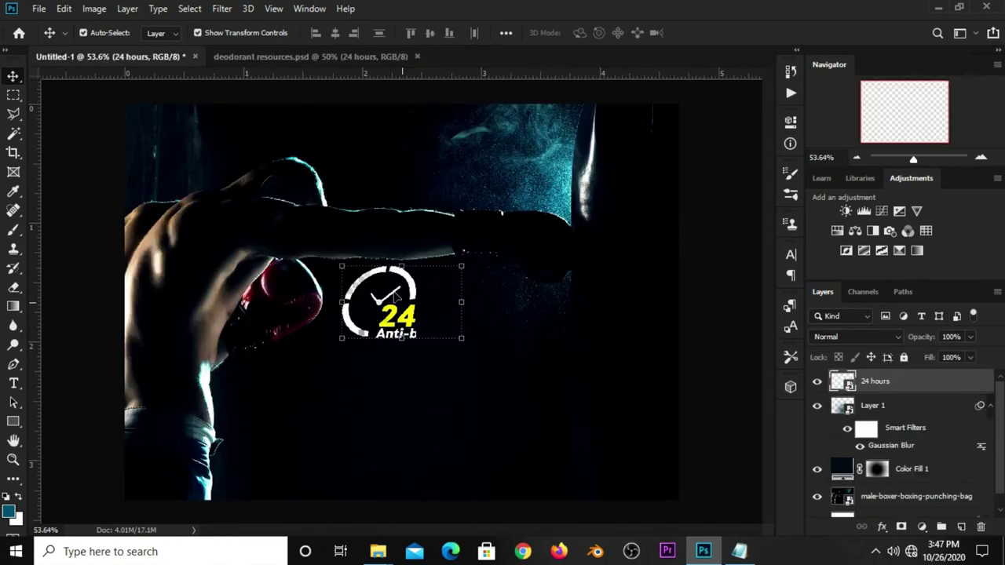
key("ctrl+t")
left_click_drag(402, 300, 413, 307)
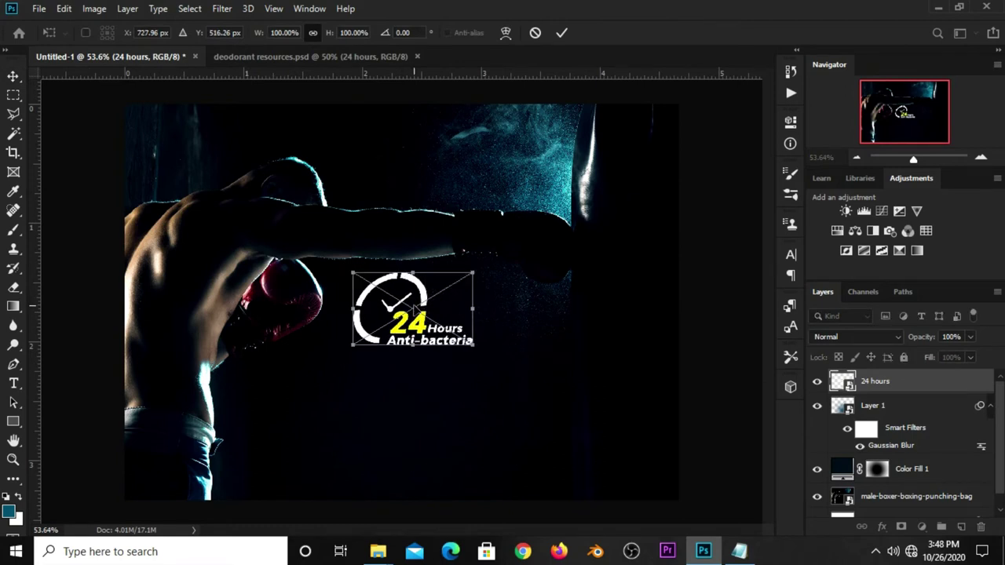
key("Return")
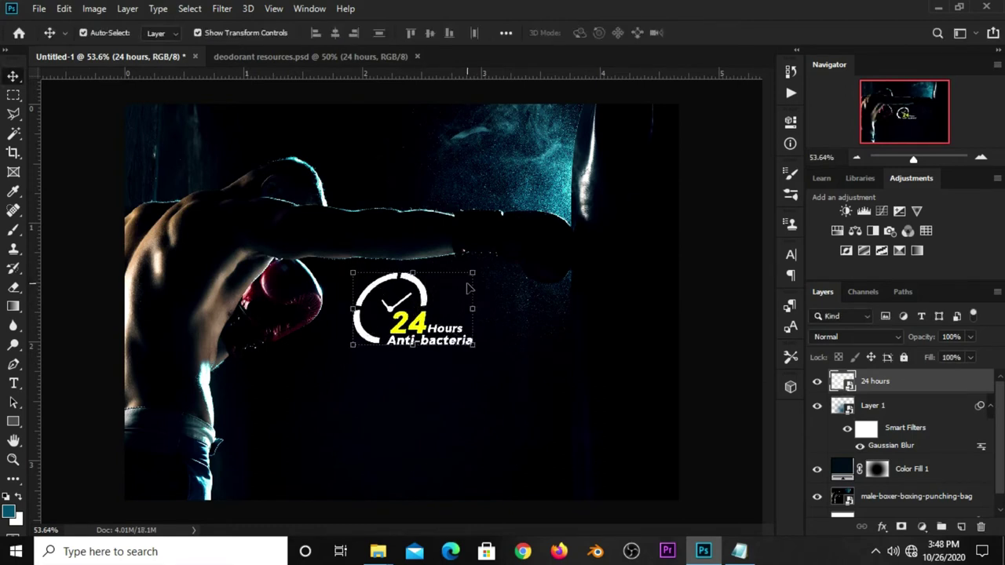
key("Up")
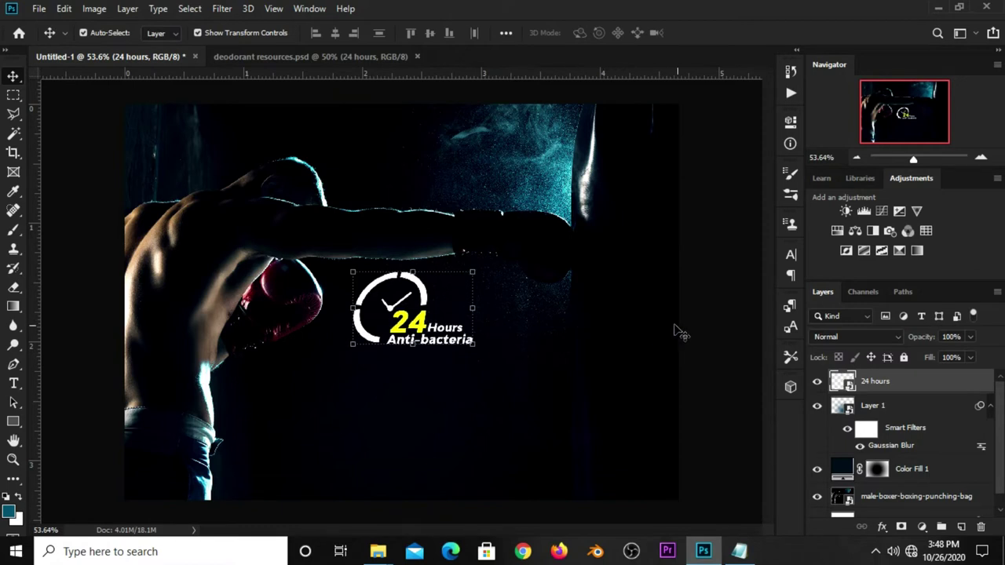
left_click(639, 332)
- Bring in the yellow checkmark and place it beneath the badge on a new vertical guide
left_click(245, 60)
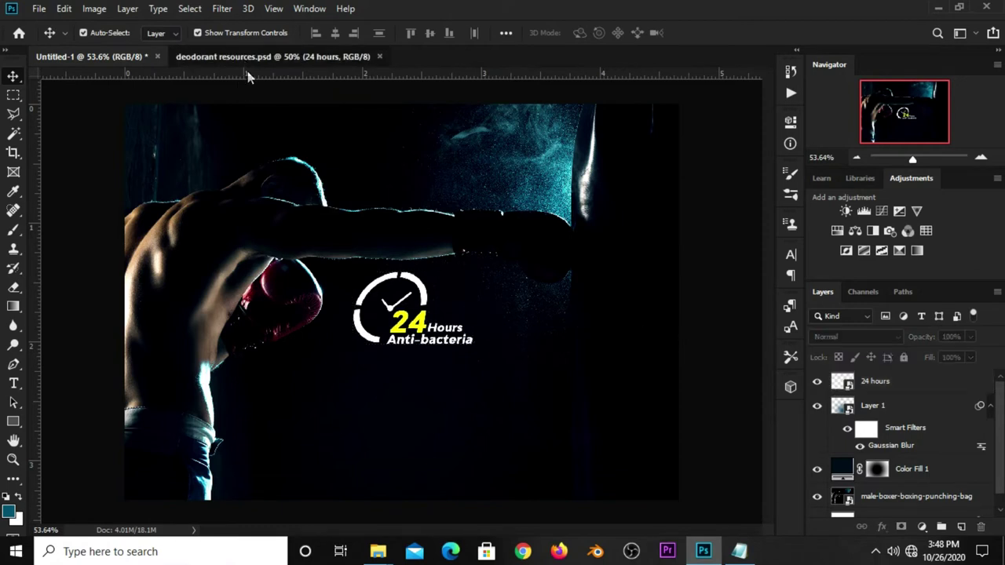
left_click(370, 405)
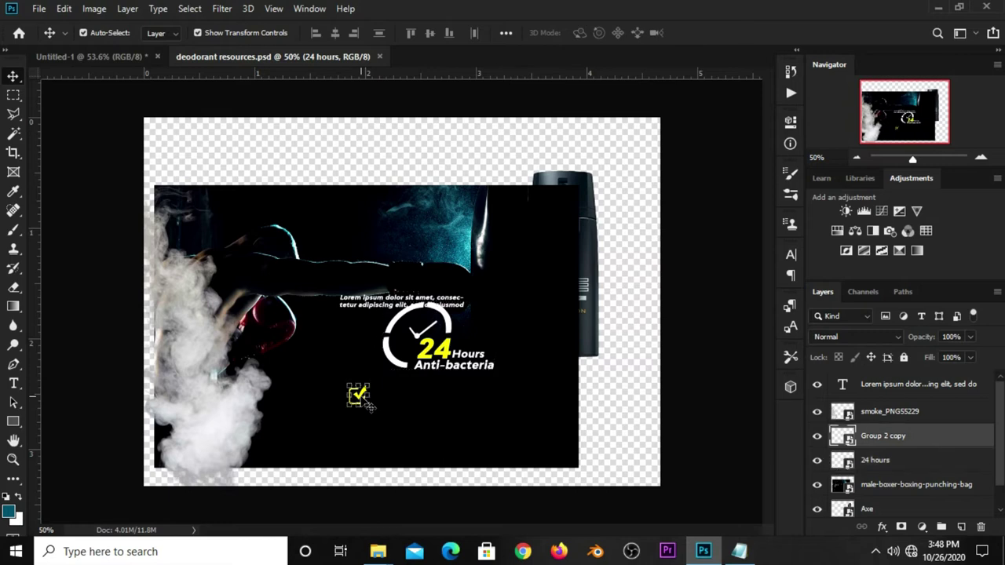
mouse_move(365, 406)
left_mouse_down()
mouse_move(319, 322)
mouse_move(360, 383)
left_mouse_up()
left_click_drag(31, 369, 352, 422)
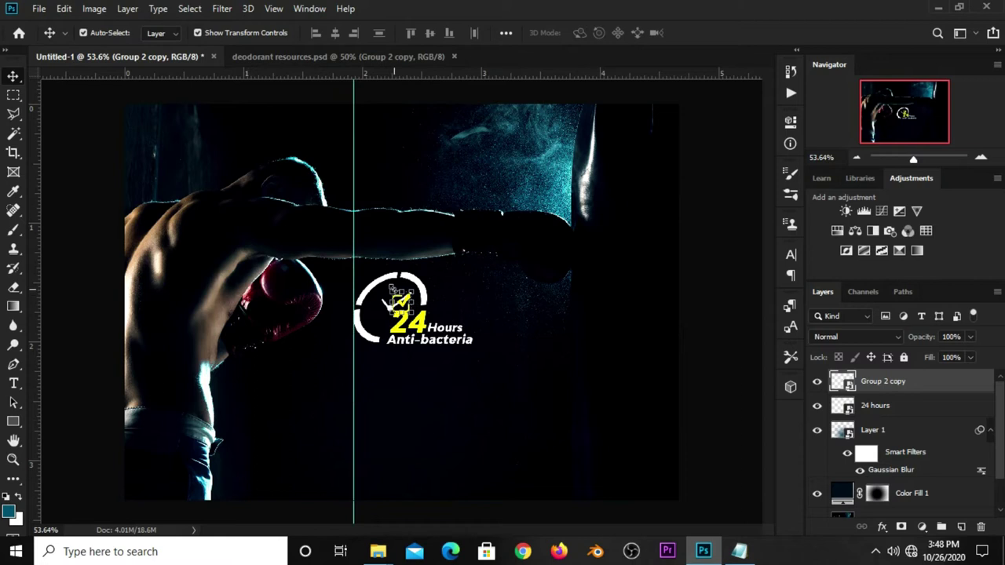
key("ctrl+t")
mouse_move(397, 304)
left_mouse_down()
mouse_move(386, 306)
mouse_move(363, 372)
left_mouse_up()
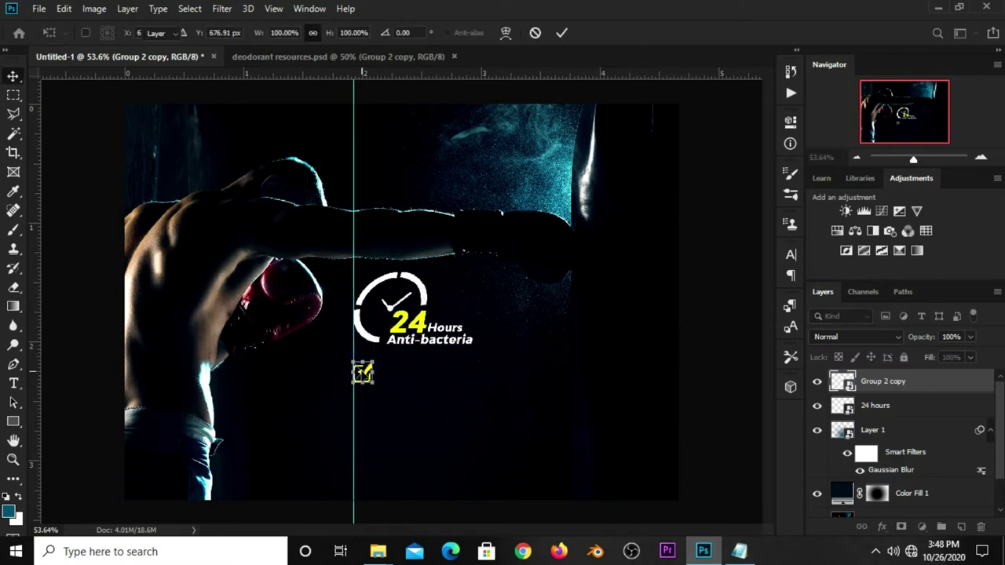
key("Return")
left_click(653, 389)
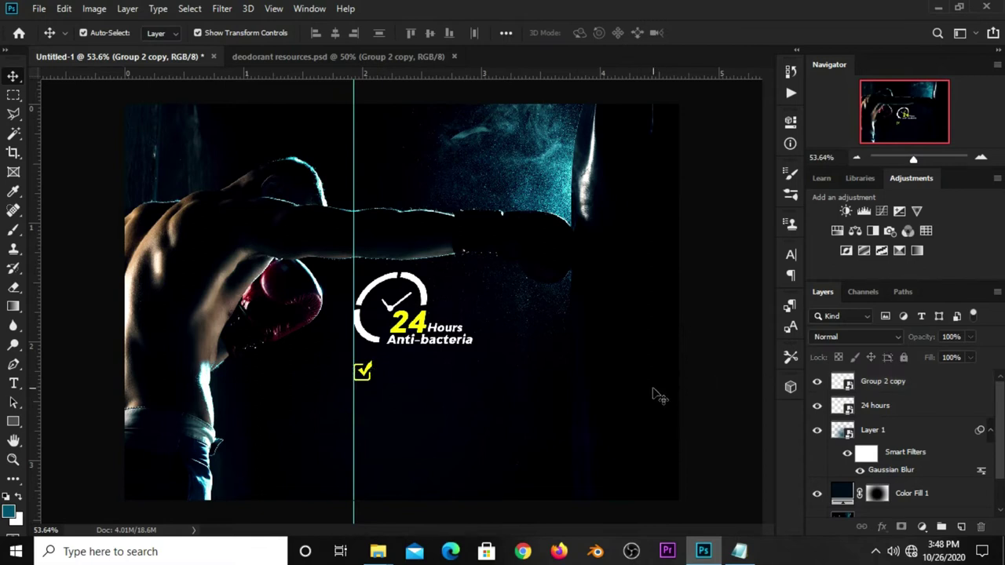
- Duplicate the checkmark twice, nudging each copy down into an evenly spaced column
left_click(366, 374)
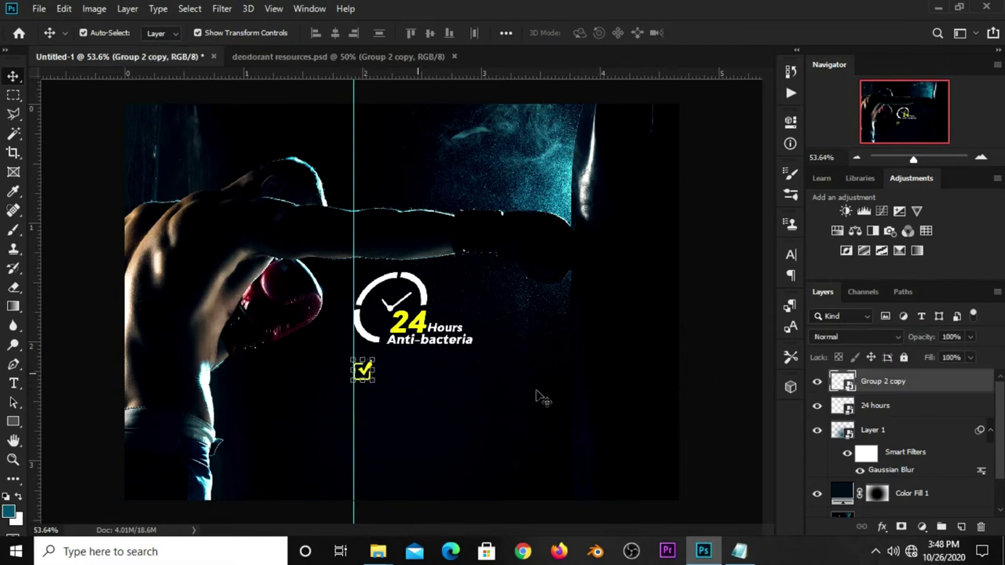
key("ctrl+j")
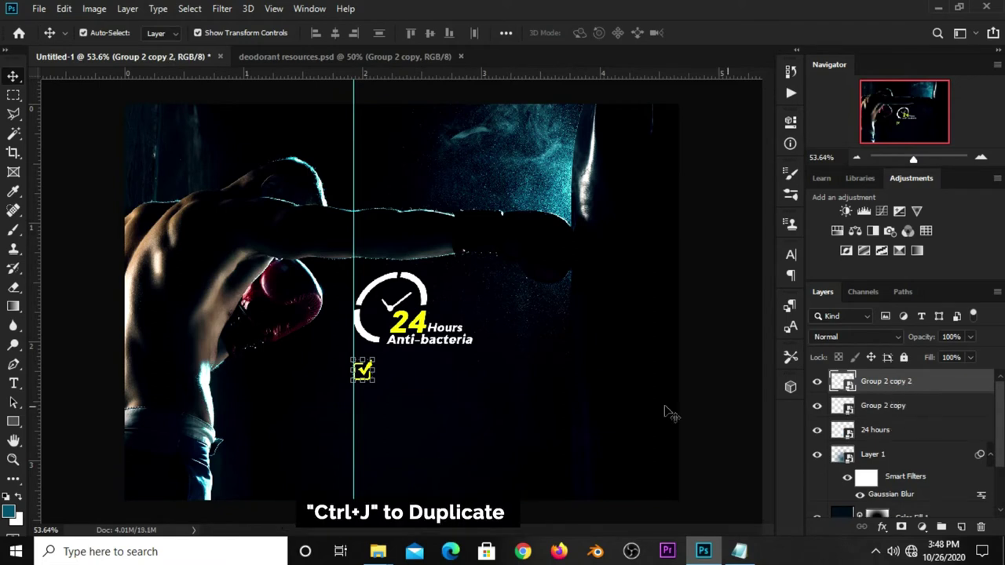
key("shift+Down")
key("shift+Down")
key("shift+Down")
key("shift+Down")
key("shift+Down")
key("shift+Down")
key("shift+Down")
key("shift+Down")
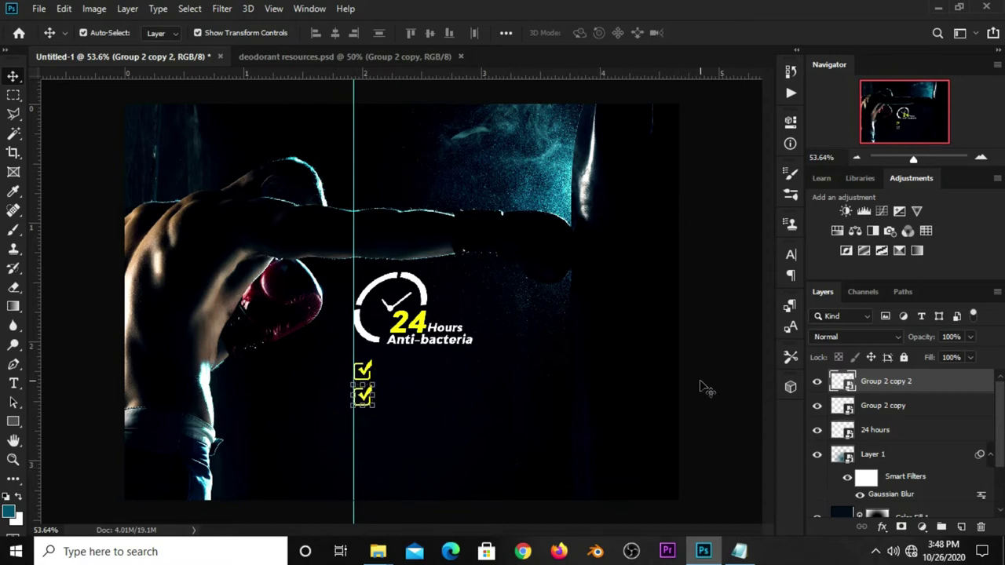
left_click(699, 389)
left_click(375, 405)
key("ctrl+j")
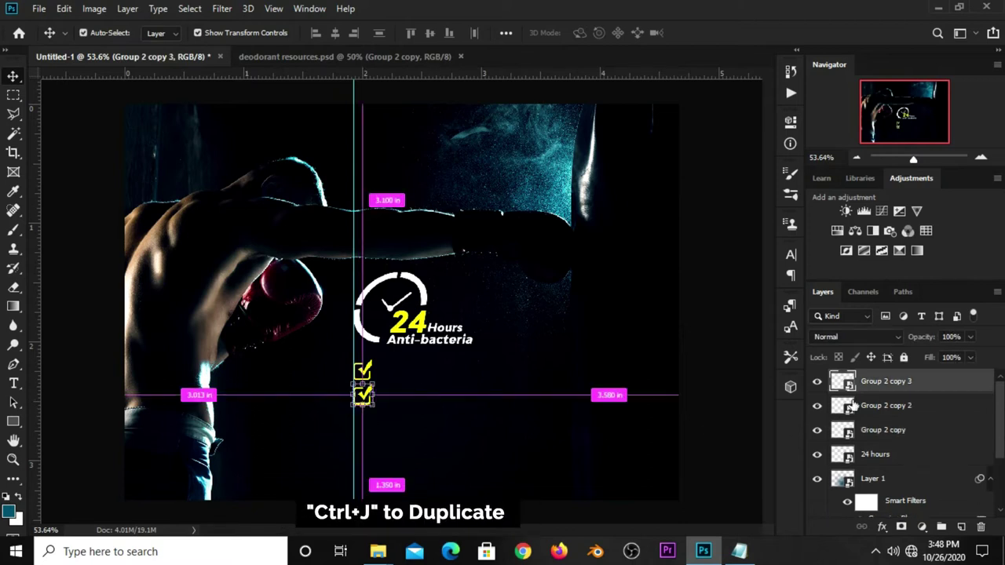
key("Down")
key("Down")
key("Down")
key("Down")
key("Down")
key("Down")
key("Down")
key("Down")
key("Down")
key("Down")
key("Down")
key("Down")
key("Down")
key("Down")
key("Down")
key("Down")
key("Down")
key("Down")
key("Down")
key("Down")
left_click(701, 404)
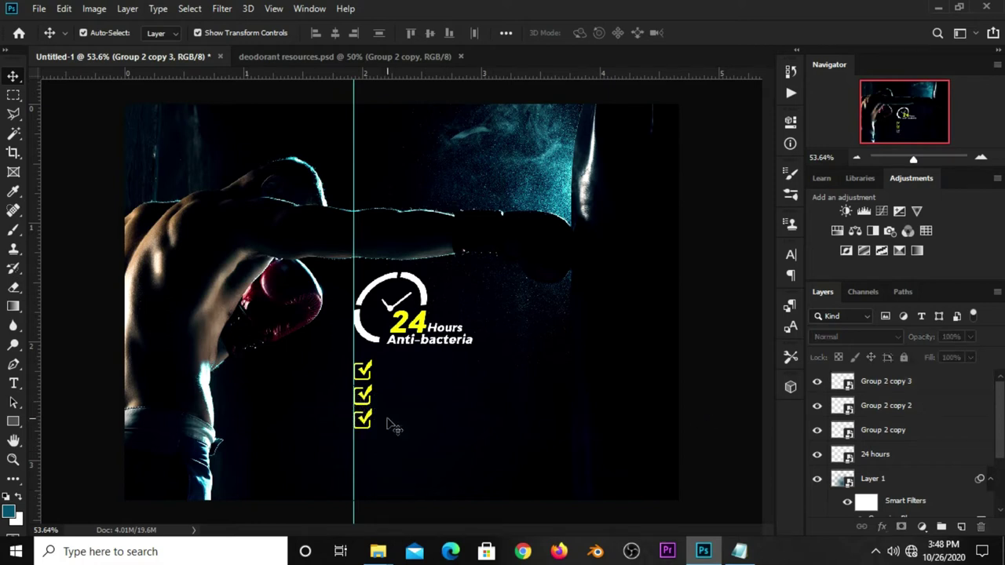
left_click(365, 421)
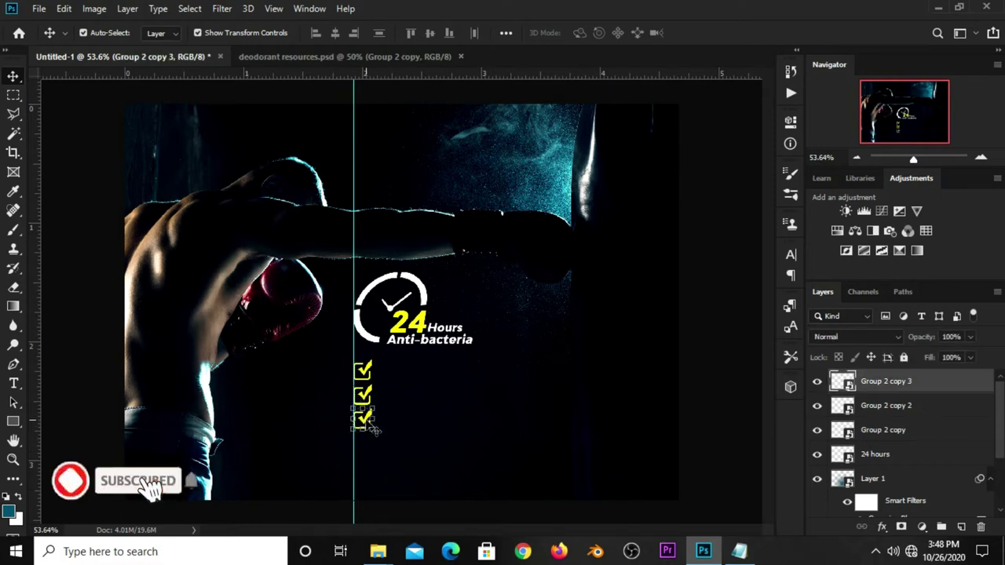
left_click(733, 422)
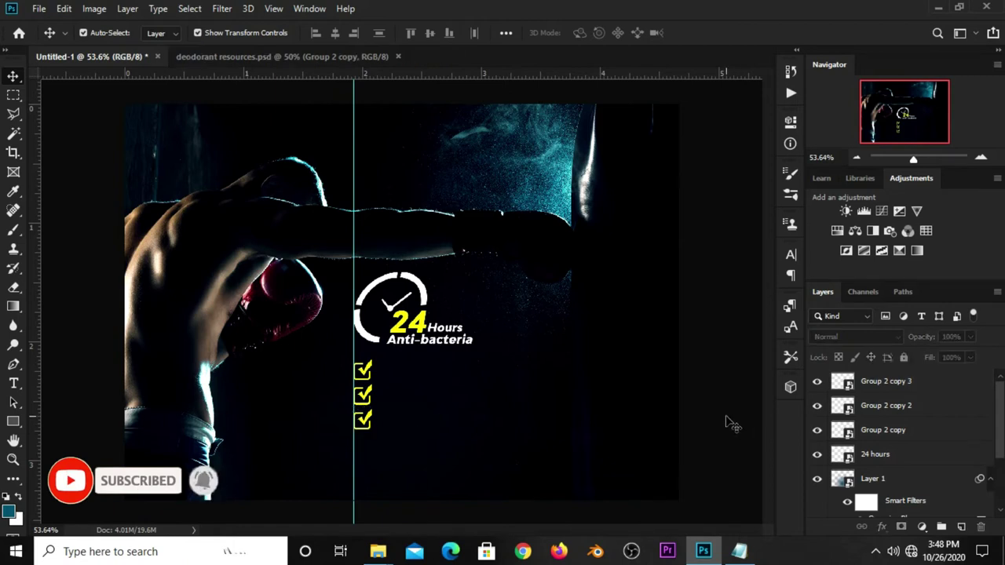
- Copy the 'Anti-perspirant' line from the notes
left_click(739, 551)
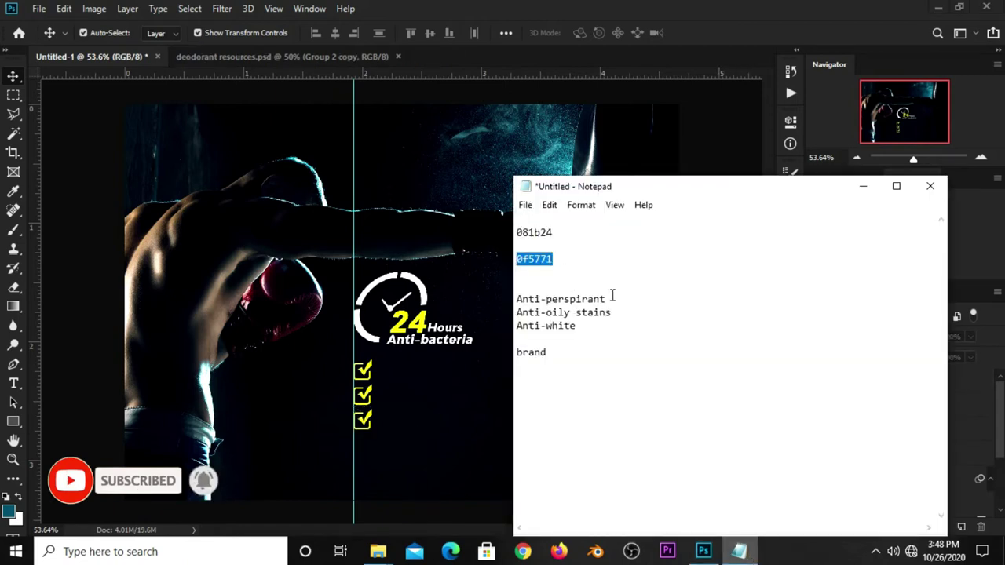
left_click_drag(612, 299, 517, 299)
right_click(525, 298)
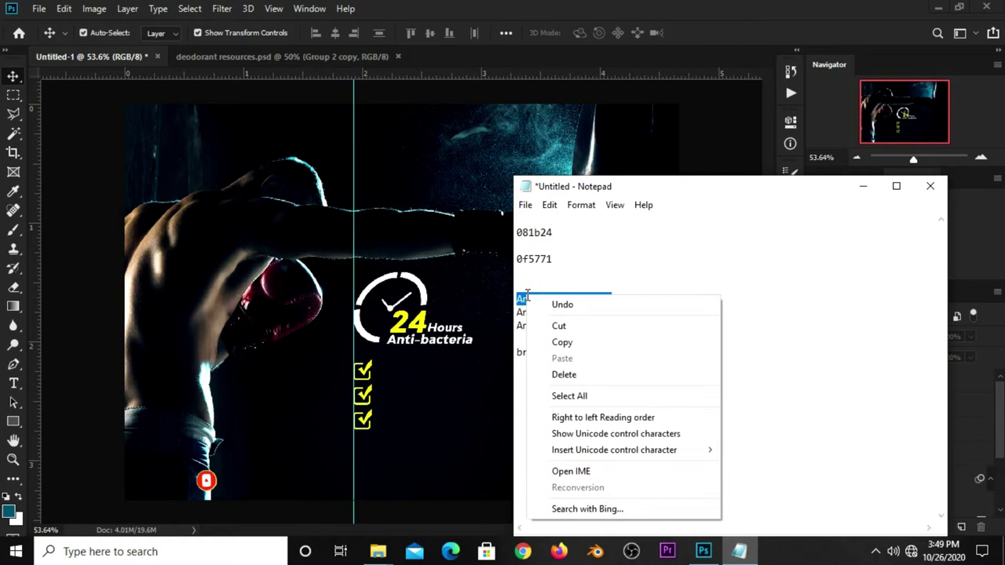
left_click(570, 343)
left_click(690, 32)
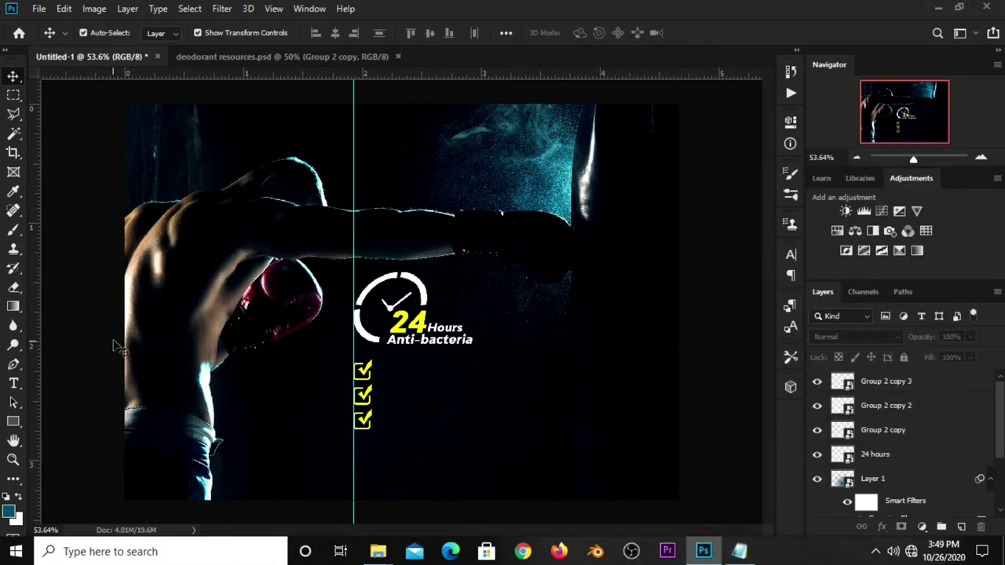
- Add a white horizontal text line reading 'Anti-perspirant' beside the top checkmark
left_click(18, 392)
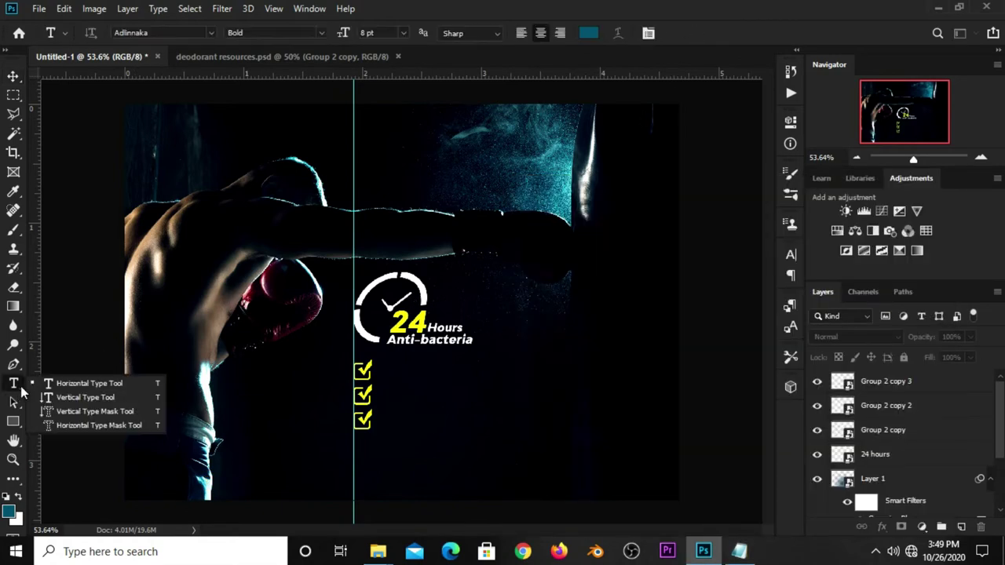
left_click(105, 384)
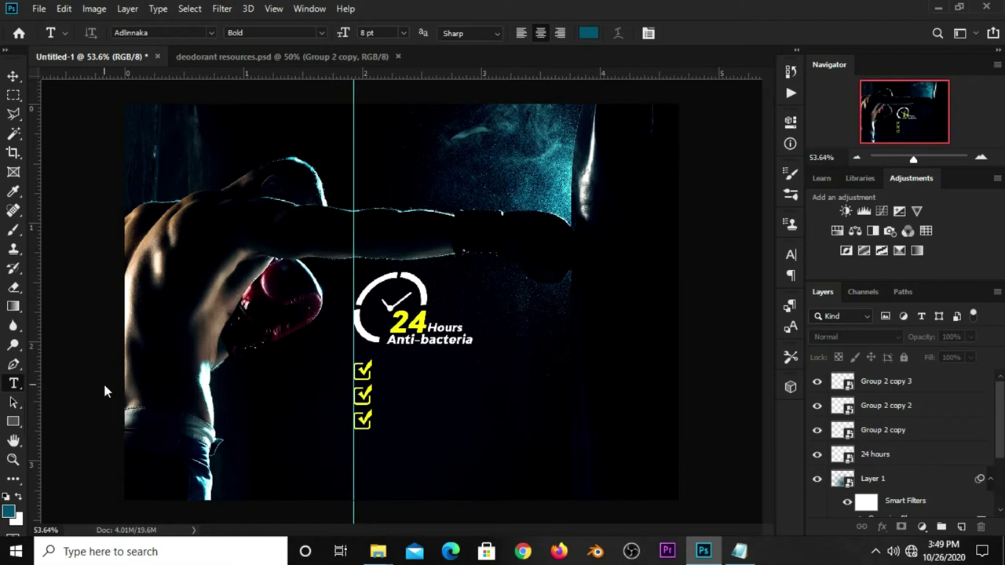
left_click(592, 33)
mouse_move(50, 288)
left_mouse_down()
mouse_move(22, 260)
mouse_move(9, 270)
left_mouse_up()
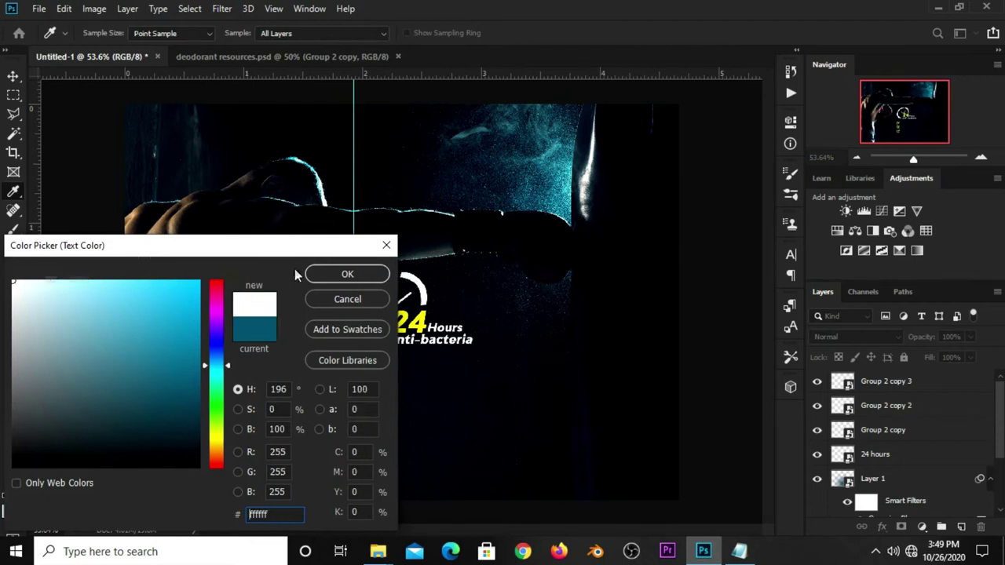
left_click(318, 275)
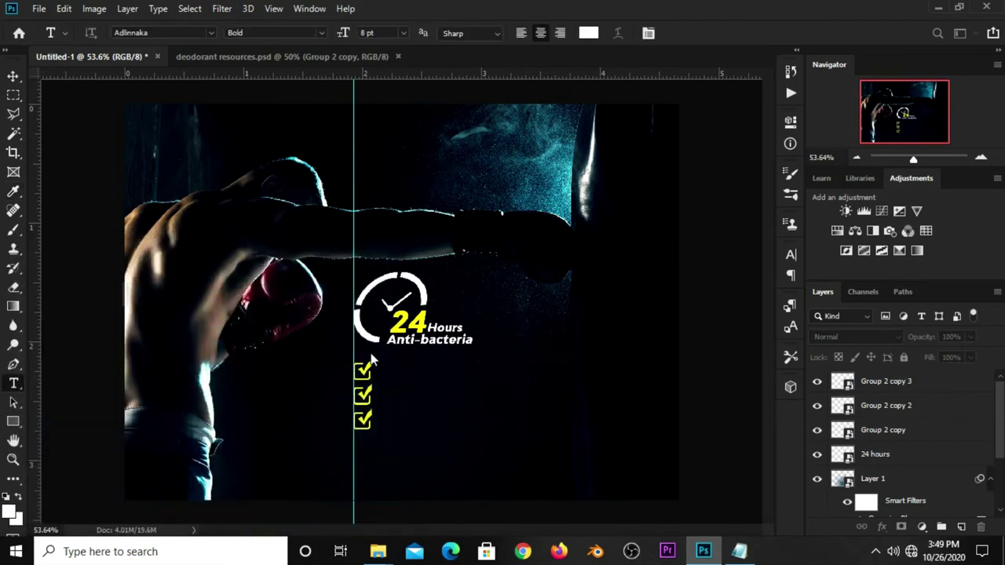
left_click(407, 376)
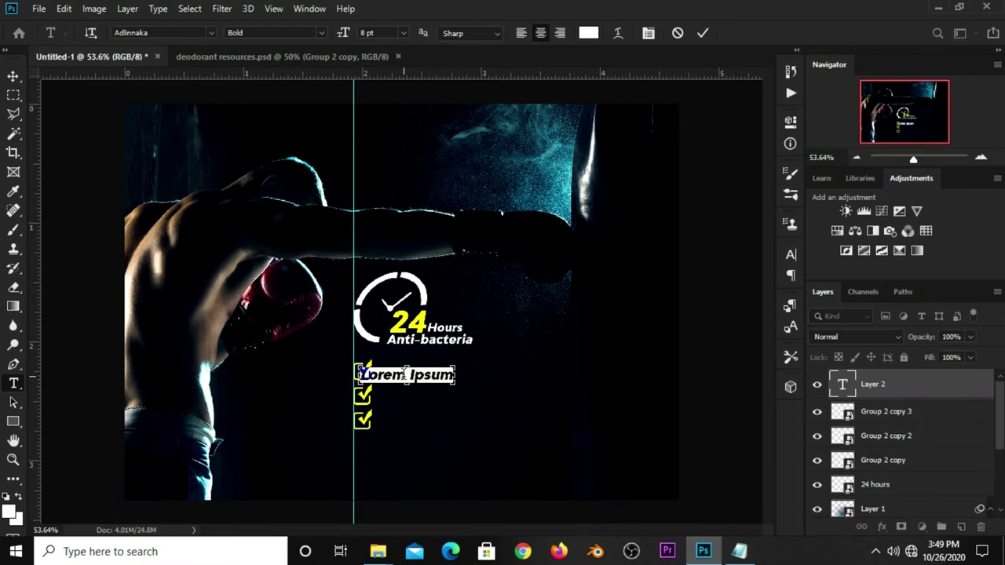
key("ctrl+v")
left_click(704, 33)
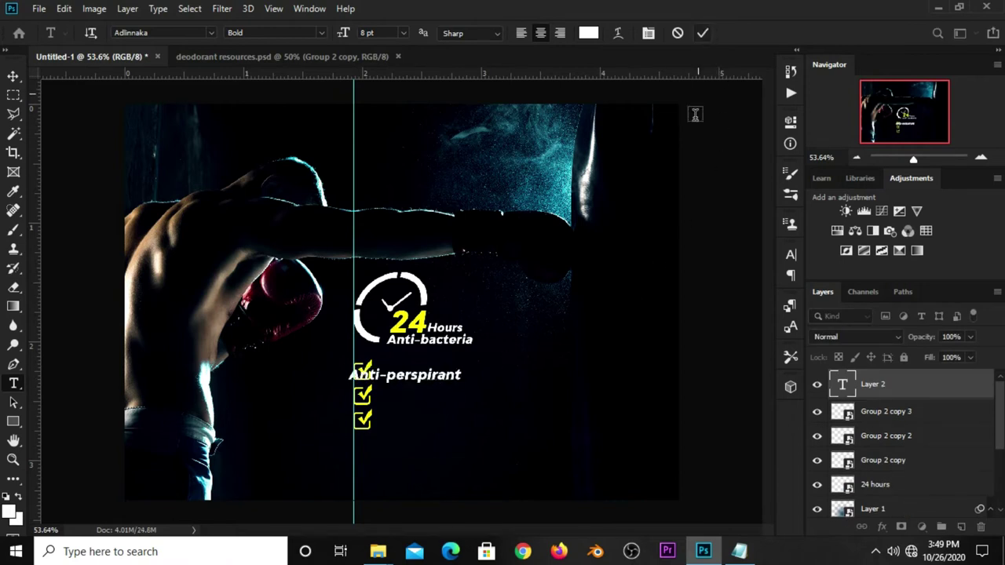
- Check the text's font settings and move 'Anti-perspirant' into line beside the checkmark
left_click(786, 255)
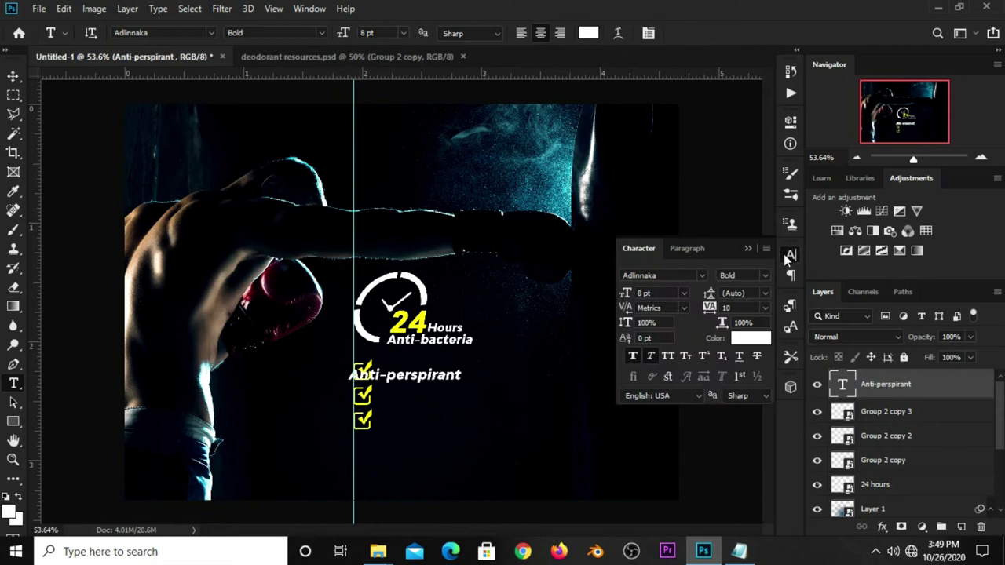
left_click_drag(657, 275, 619, 284)
left_click(746, 248)
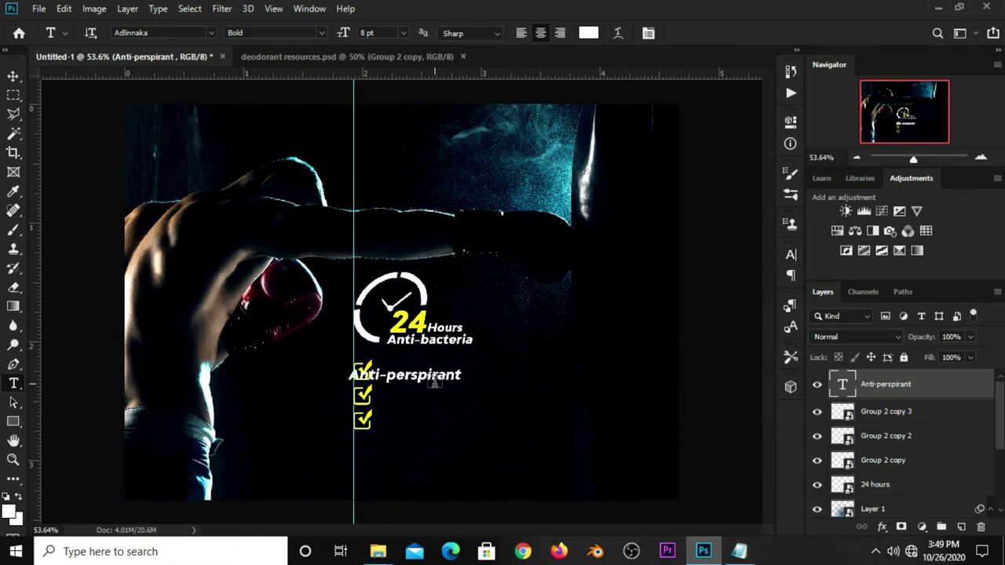
key("v")
left_click_drag(428, 380, 461, 375)
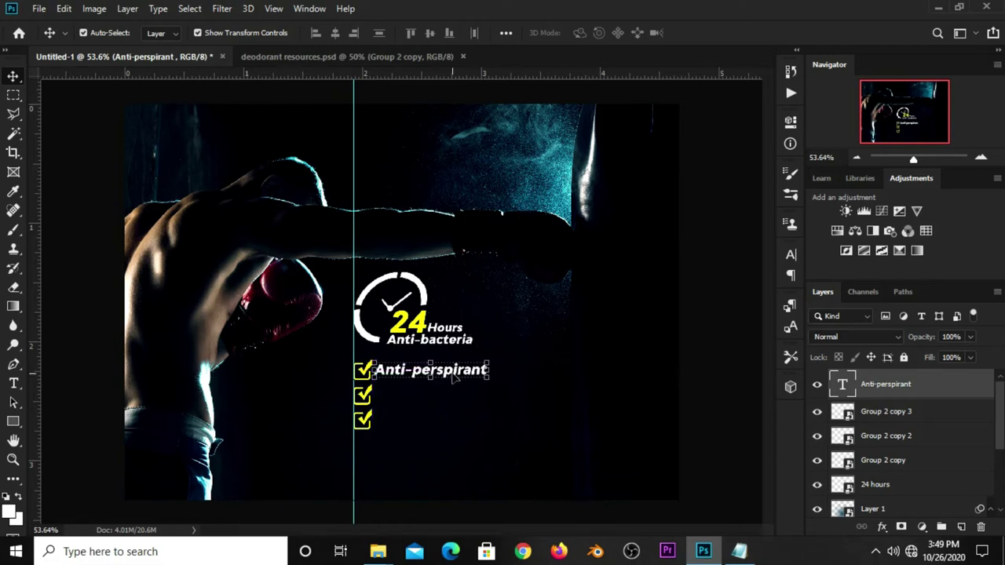
- Duplicate the Anti-perspirant label beside the second and third checkmarks, aligning all three lines
left_click(697, 349)
left_click_drag(428, 376, 444, 398)
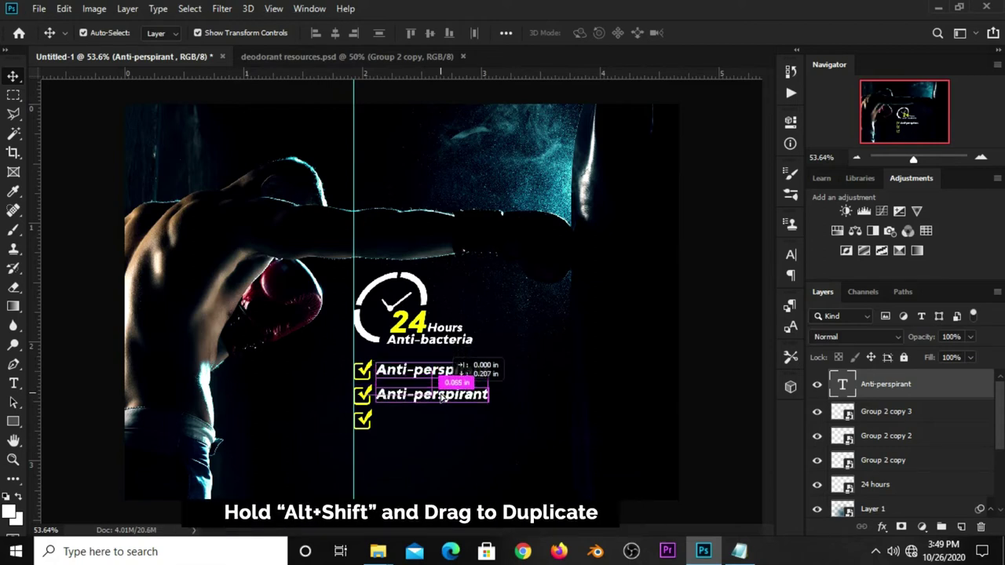
mouse_move(445, 400)
left_mouse_down()
mouse_move(438, 444)
mouse_move(433, 428)
mouse_move(443, 426)
left_mouse_up()
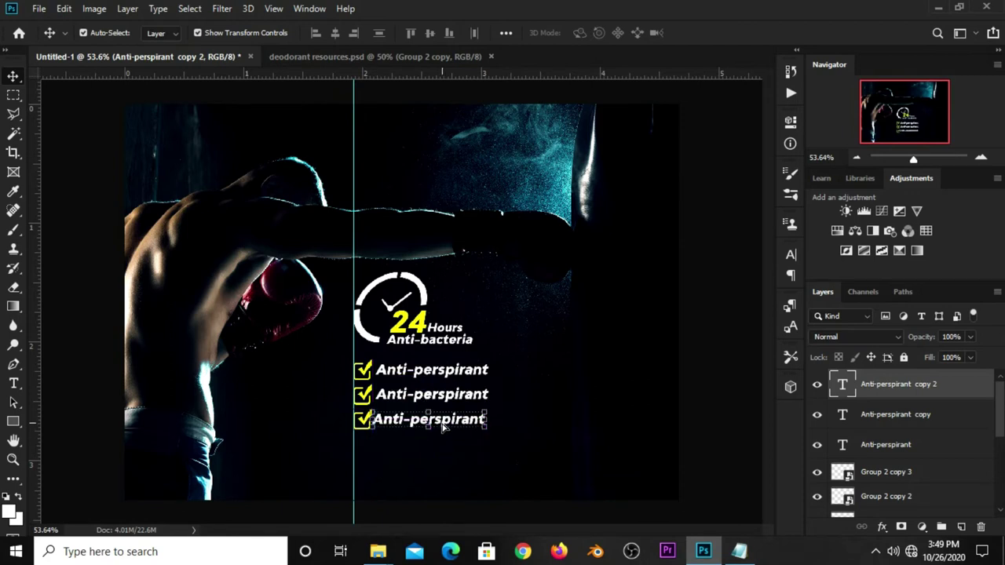
key("Right")
key("Right")
key("Right")
key("Right")
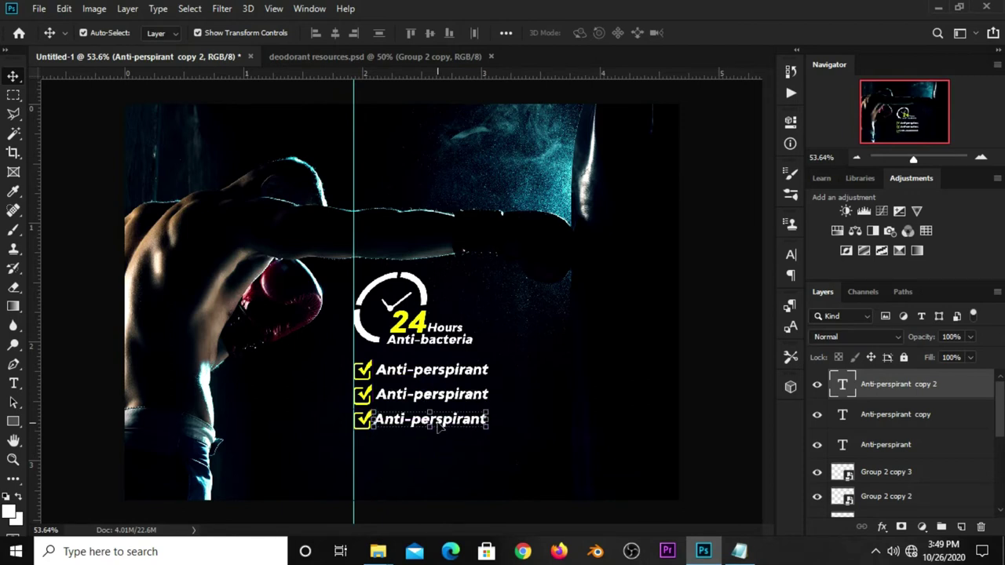
left_click(707, 398)
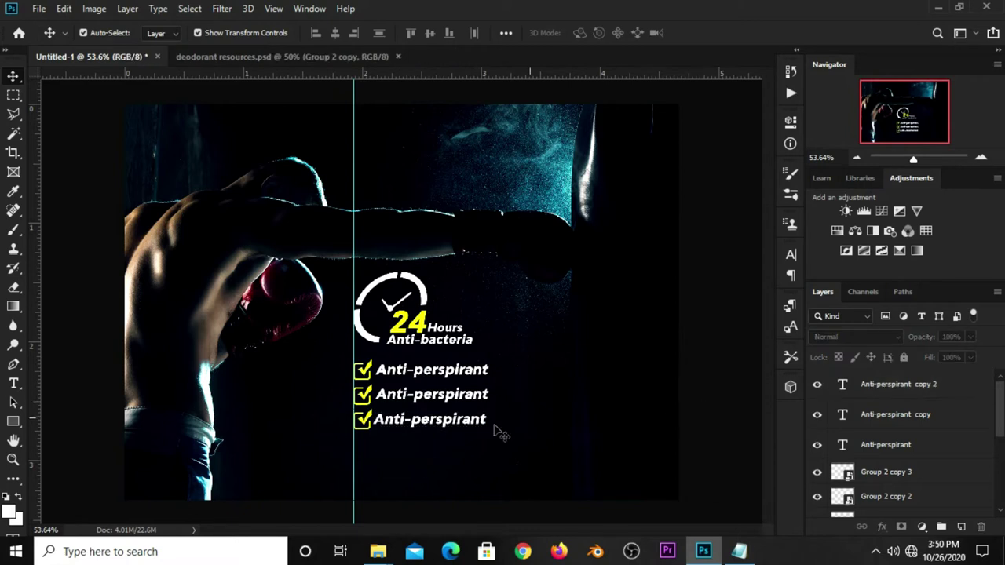
left_click(409, 432)
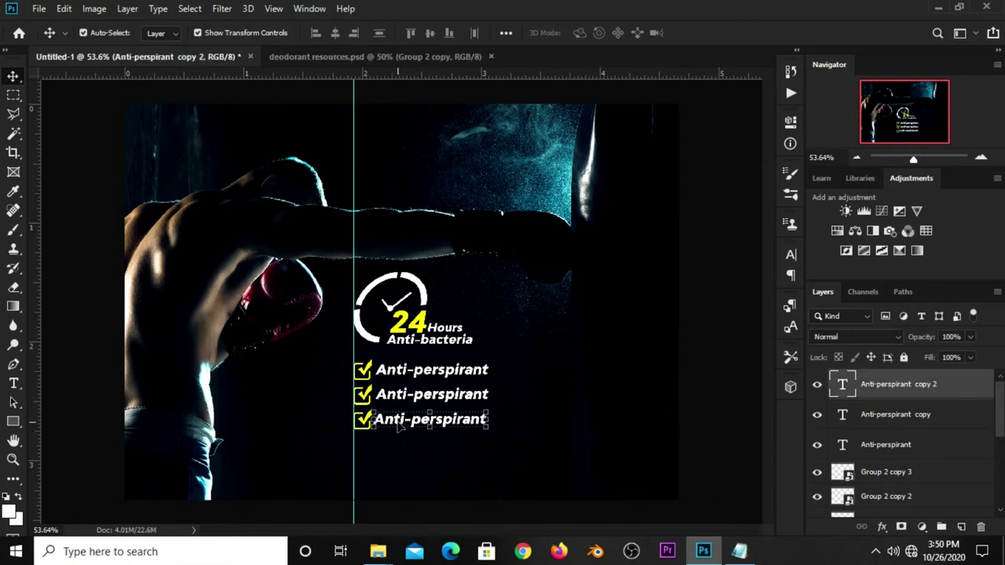
left_click_drag(399, 426, 404, 422)
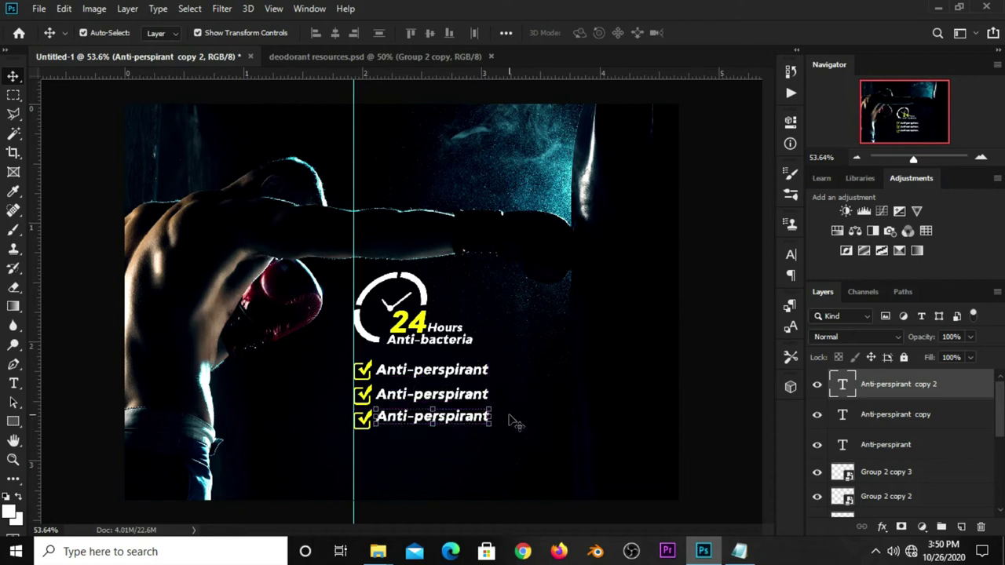
left_click(722, 504)
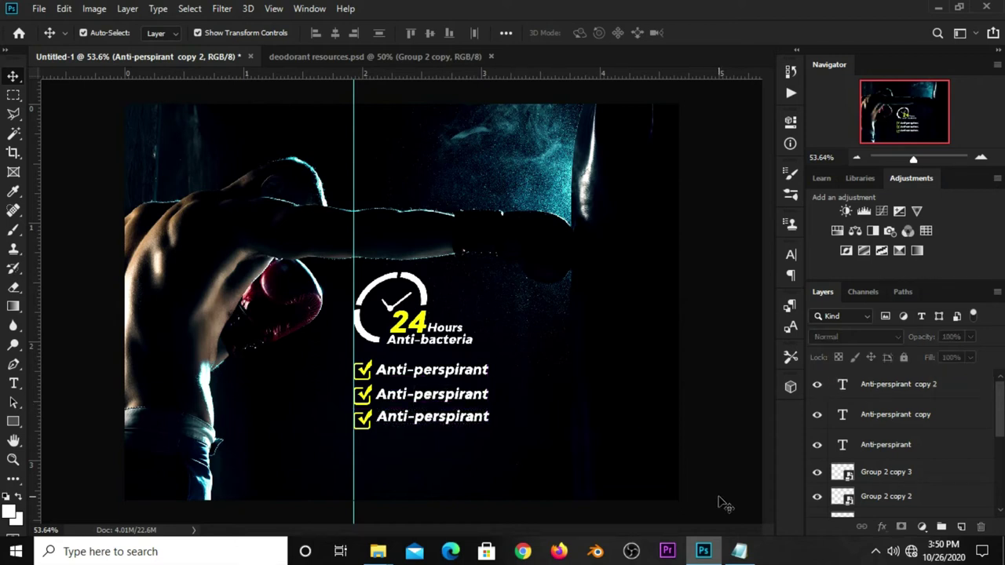
left_click(738, 550)
- Replace the second checklist line's text with 'Anti-oily stains' copied from the notes
left_click_drag(612, 313, 516, 313)
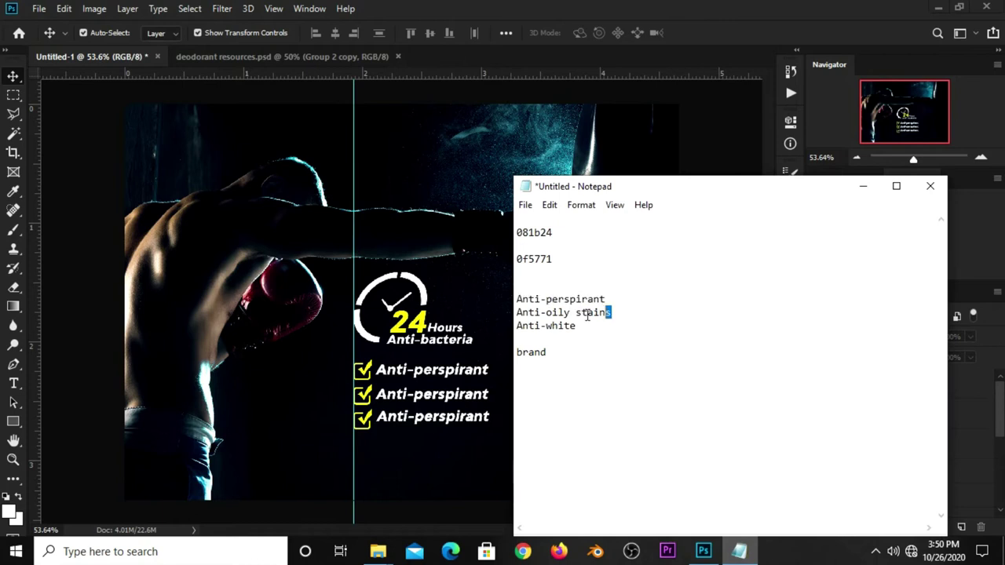
right_click(537, 312)
left_click(570, 358)
left_click(694, 38)
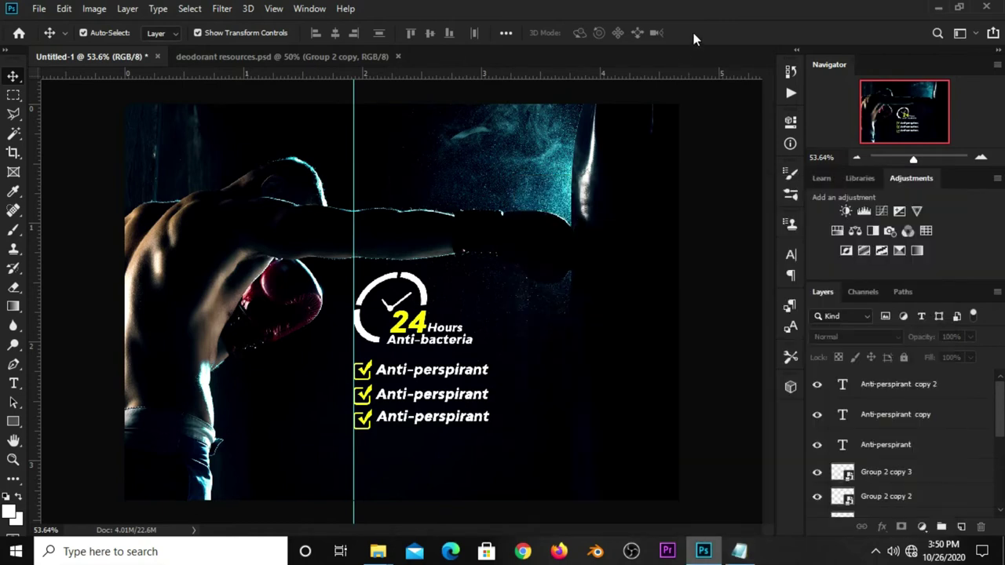
left_click(13, 384)
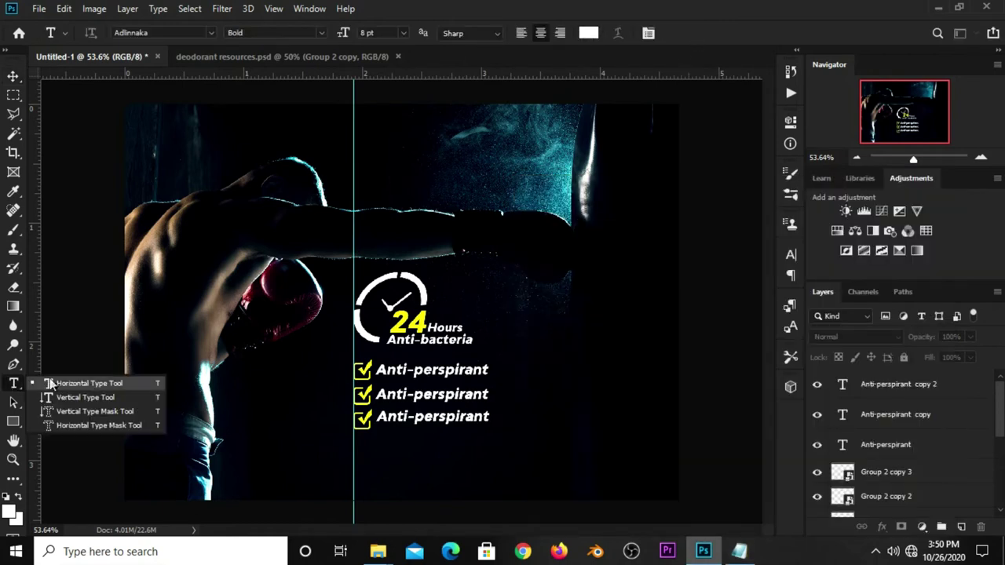
left_click(401, 394)
key("ctrl+a")
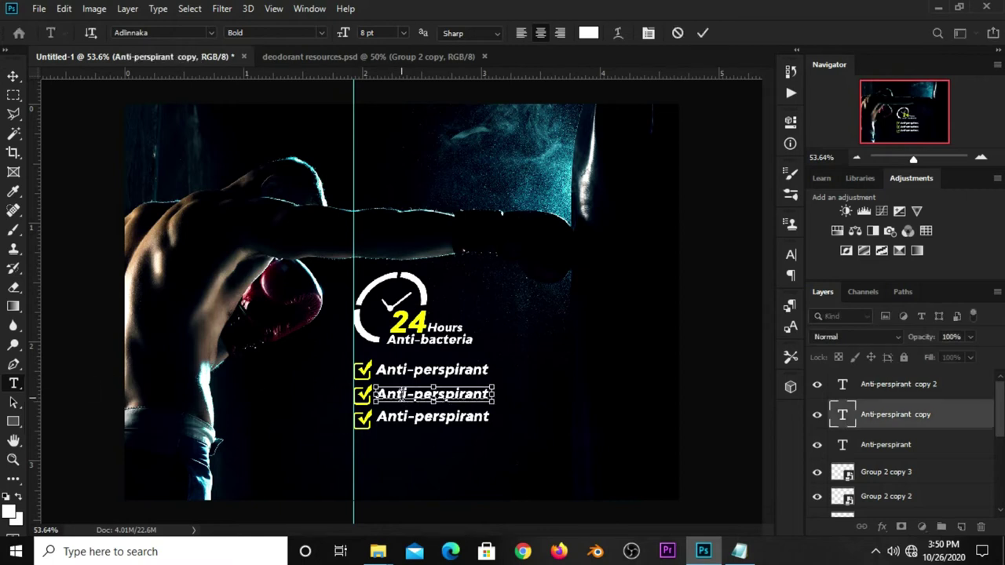
key("ctrl+v")
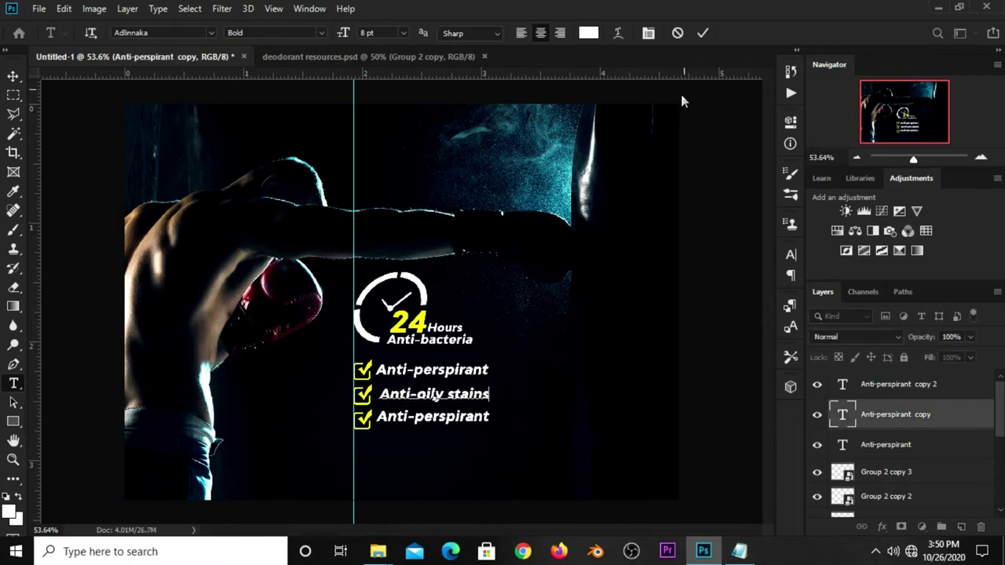
left_click(704, 33)
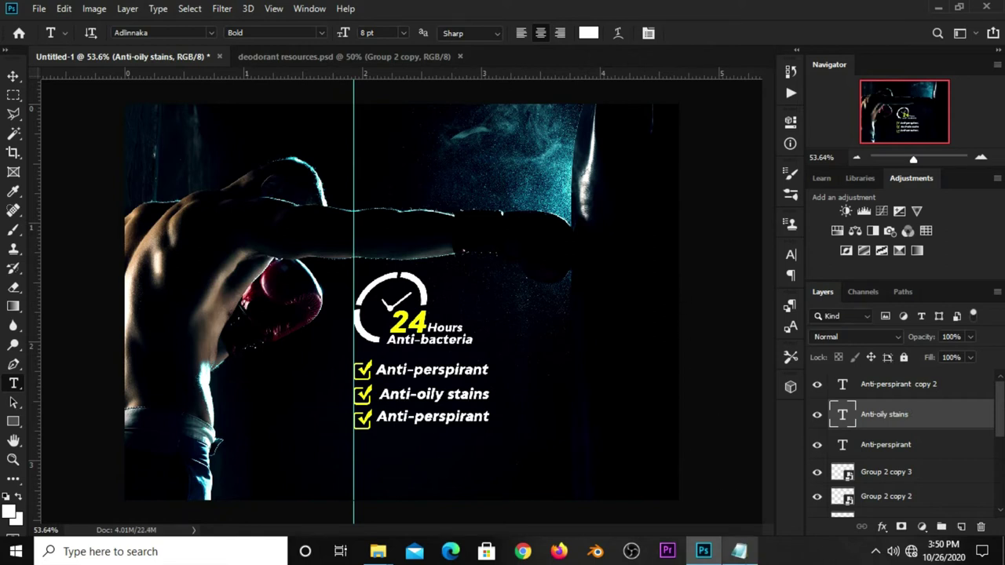
- Replace the third checklist line's text with 'Anti-white' copied from the notes
key("alt+Tab")
left_click_drag(582, 328, 510, 327)
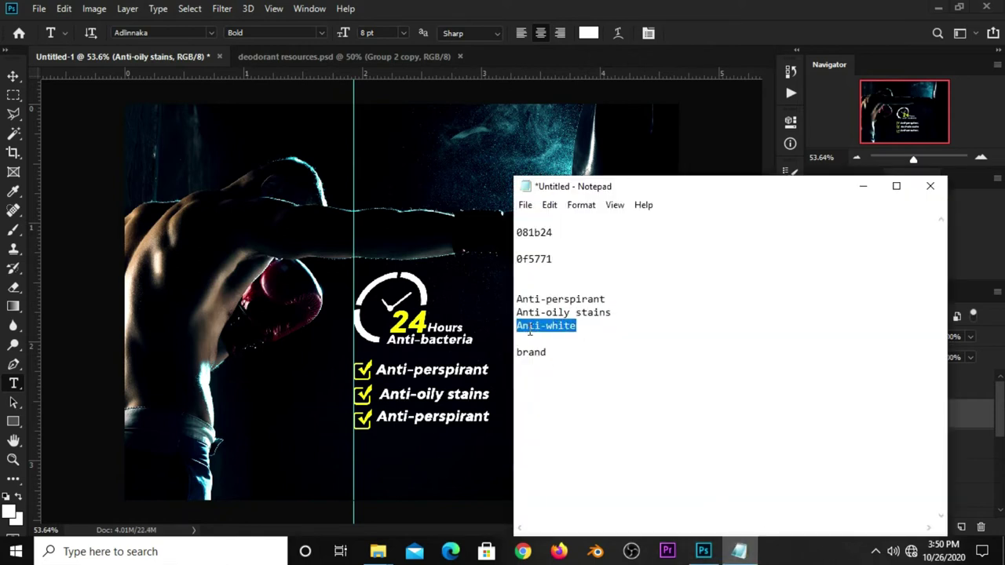
right_click(529, 331)
left_click(566, 154)
key("alt+Tab")
left_click(401, 416)
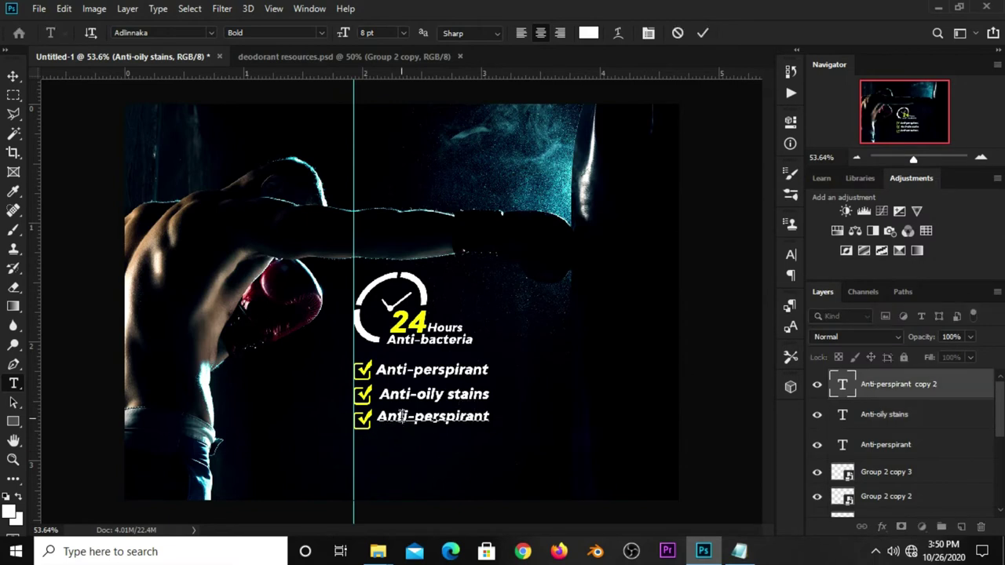
key("ctrl+a")
key("ctrl+v")
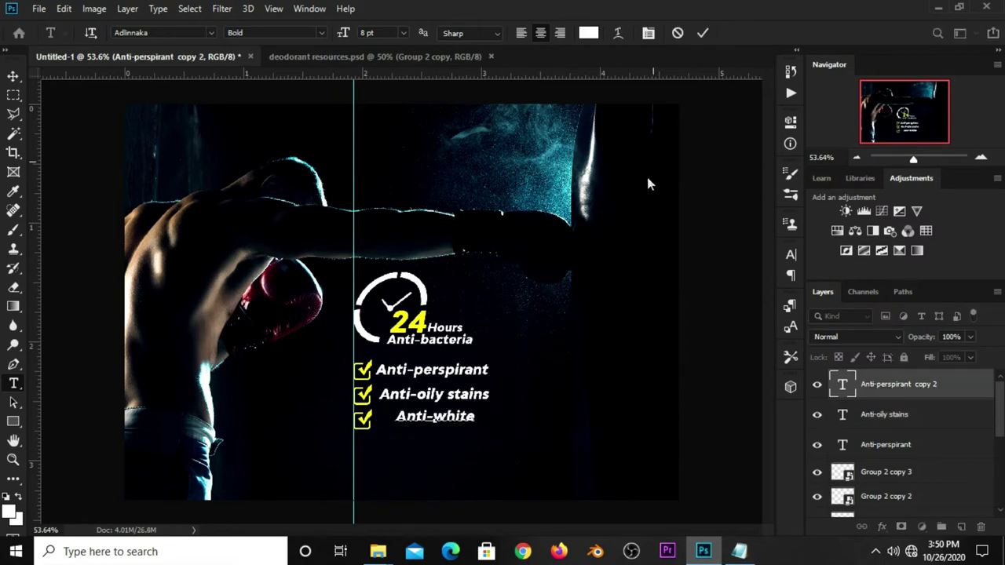
left_click(703, 34)
- Align the Anti-oily stains and Anti-white labels neatly beside their checkboxes
key("v")
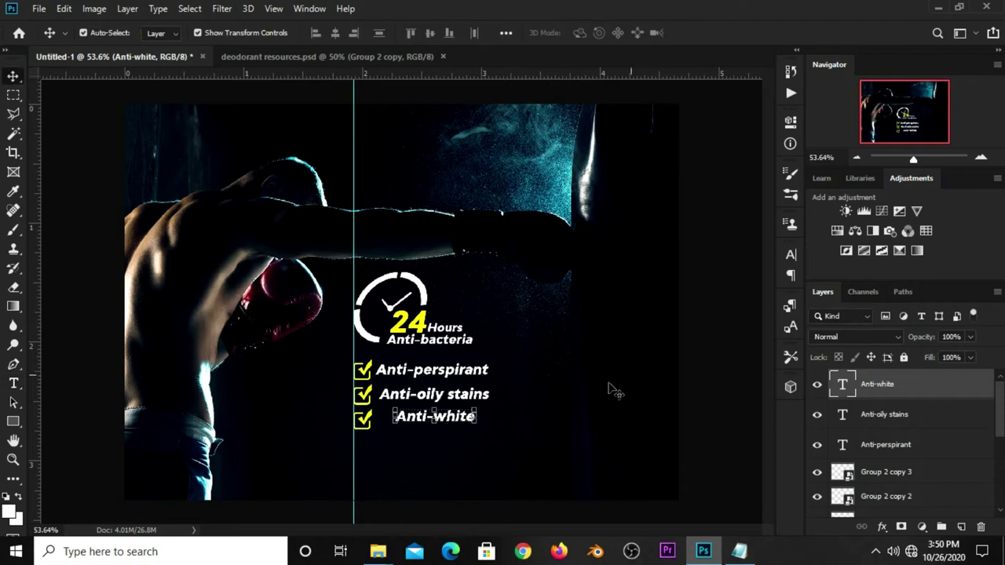
left_click_drag(453, 423, 431, 420)
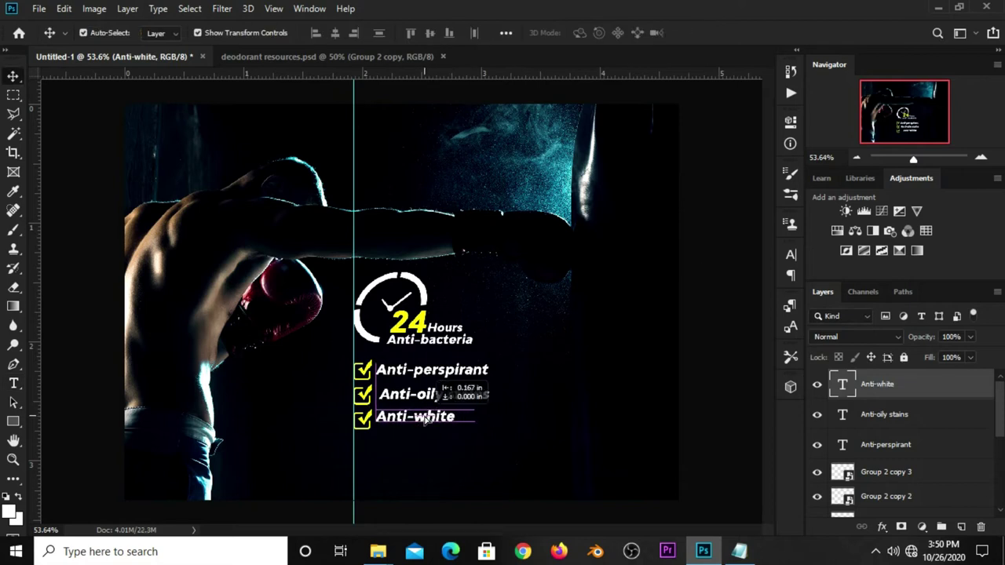
left_click(740, 392)
left_click(438, 397)
left_click_drag(453, 398, 450, 398)
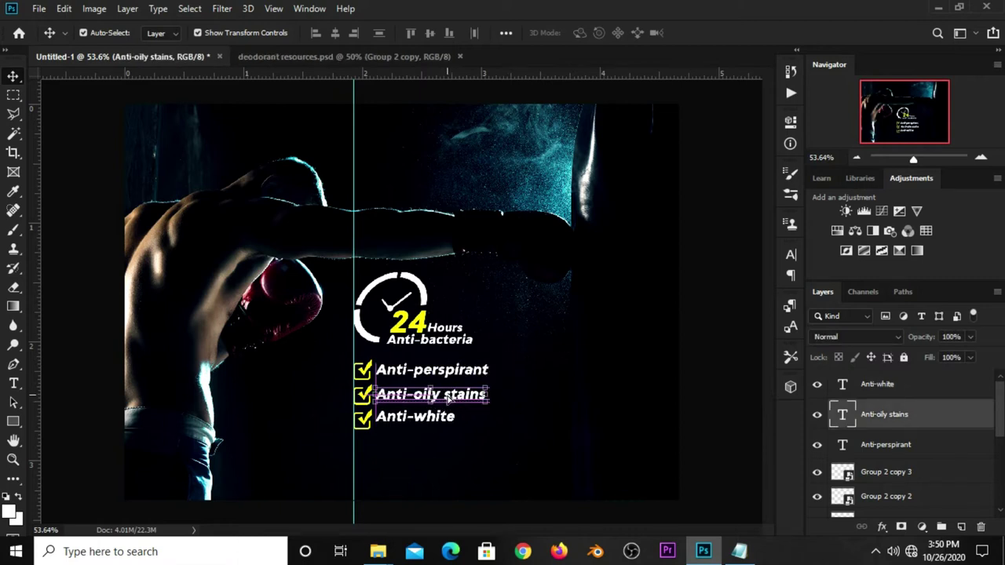
left_click(694, 383)
left_click_drag(414, 421, 414, 423)
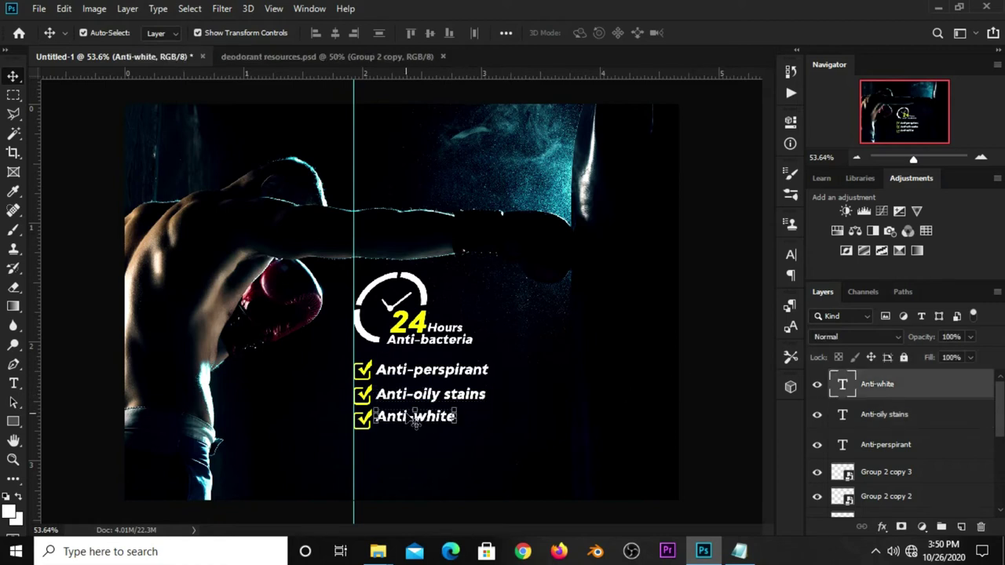
left_click(704, 372)
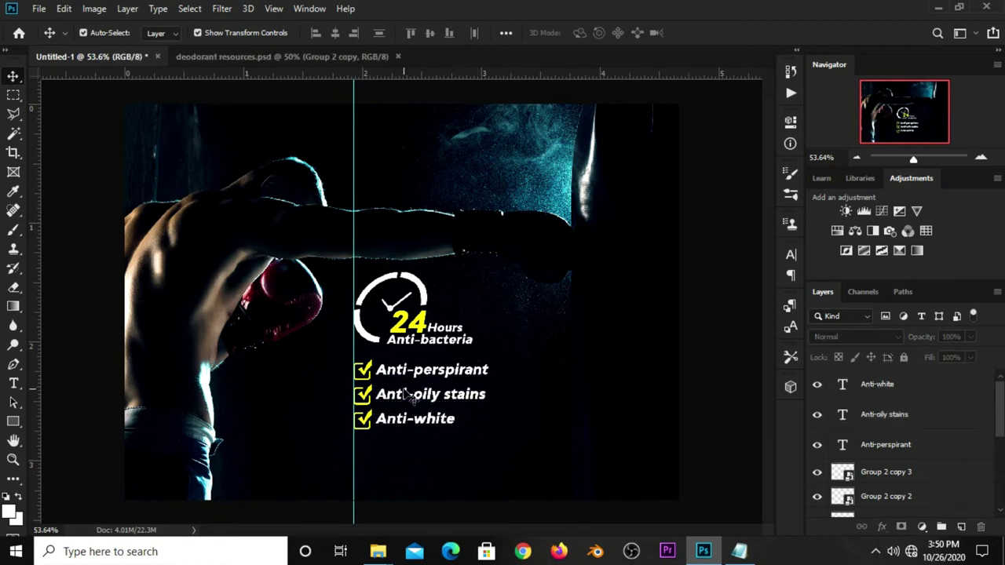
left_click(412, 398)
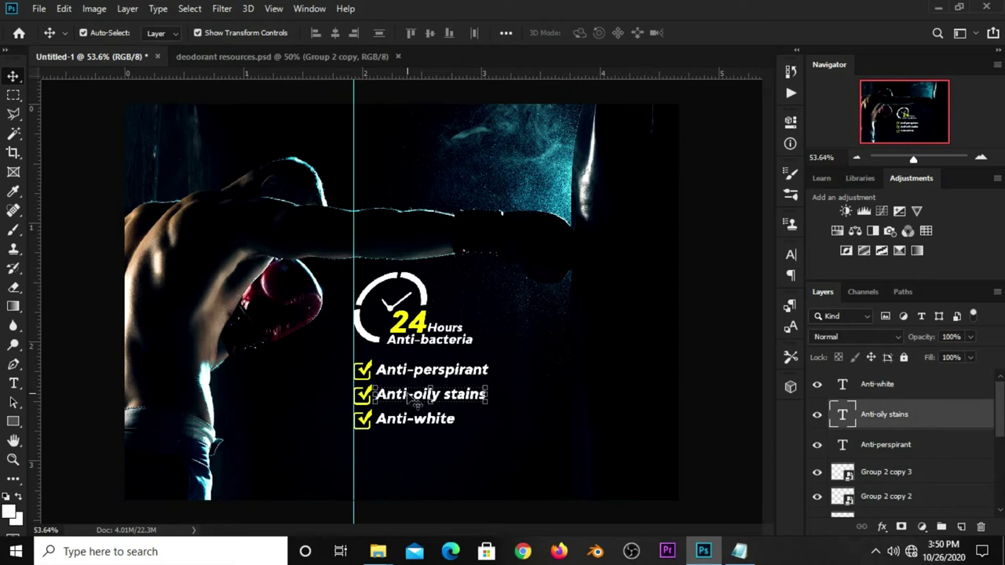
left_click(687, 350)
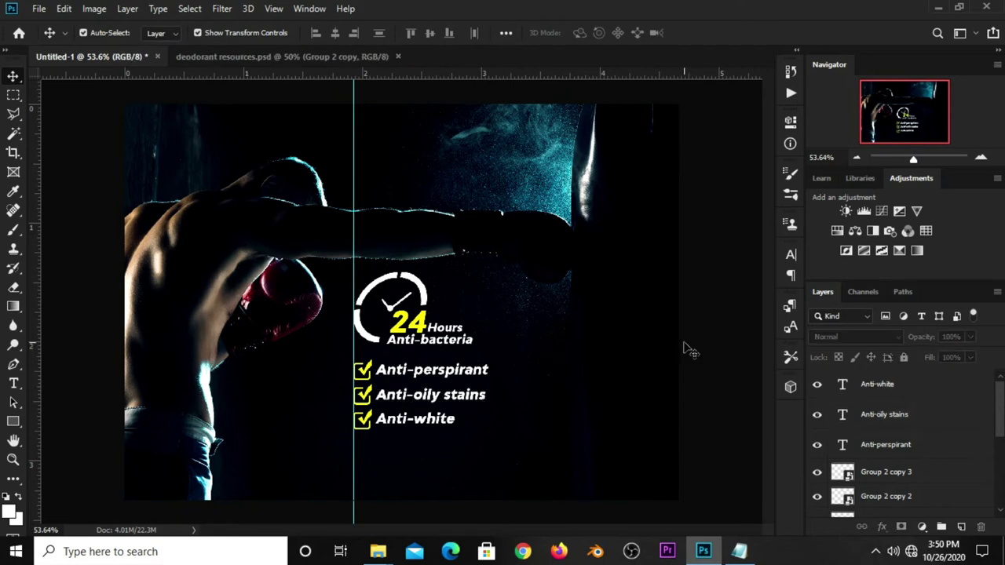
- Bring the Lorem ipsum paragraph from deodorant resources.psd in, placed just below Anti-white
left_click(290, 59)
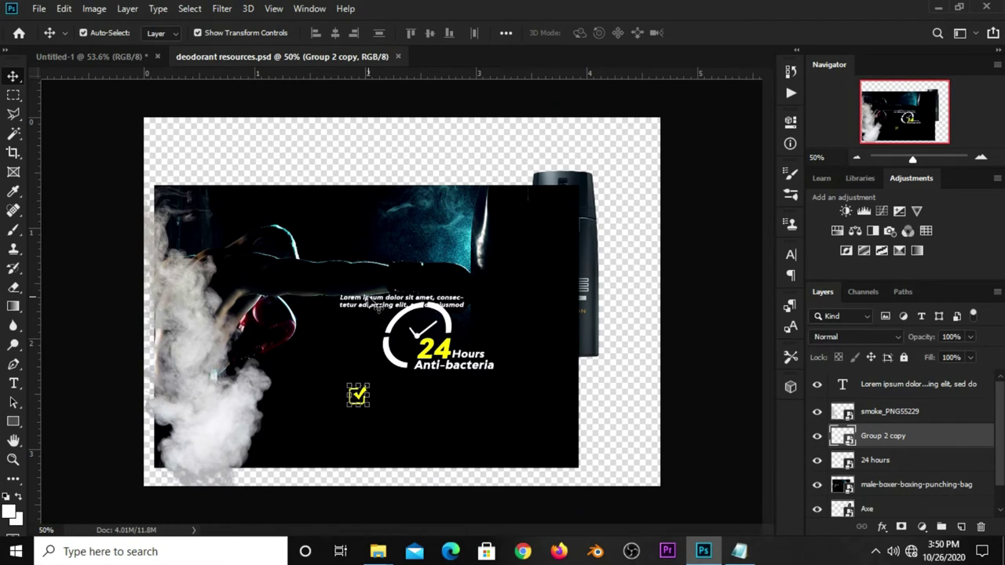
left_click(377, 306)
left_click_drag(291, 246, 410, 325)
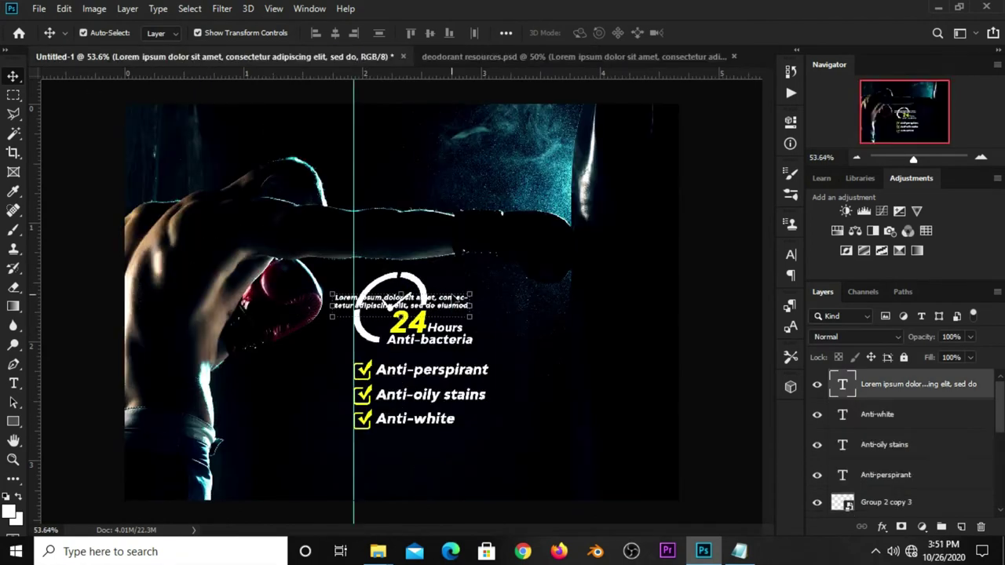
key("ctrl+t")
left_click_drag(454, 298, 467, 462)
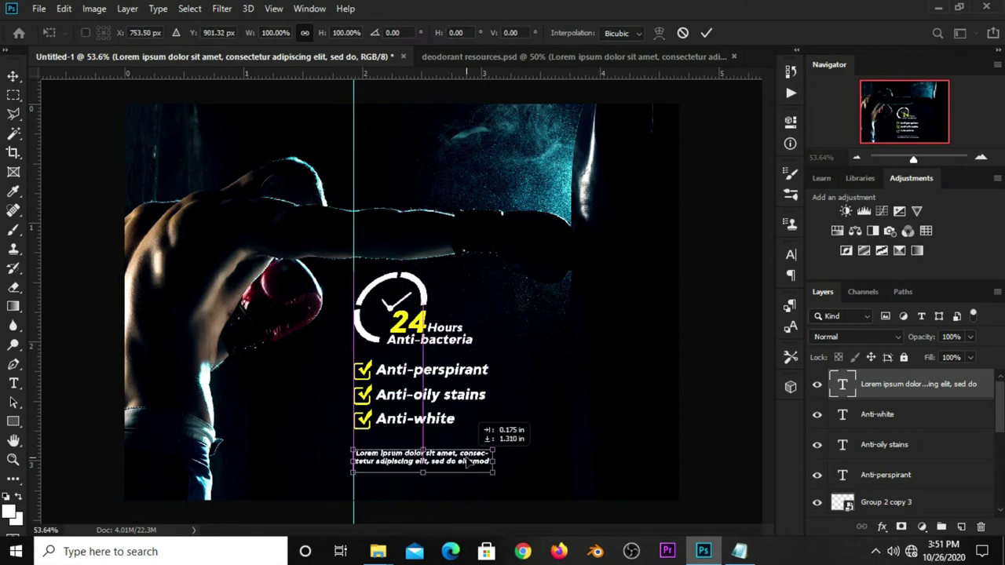
left_click_drag(467, 463, 468, 454)
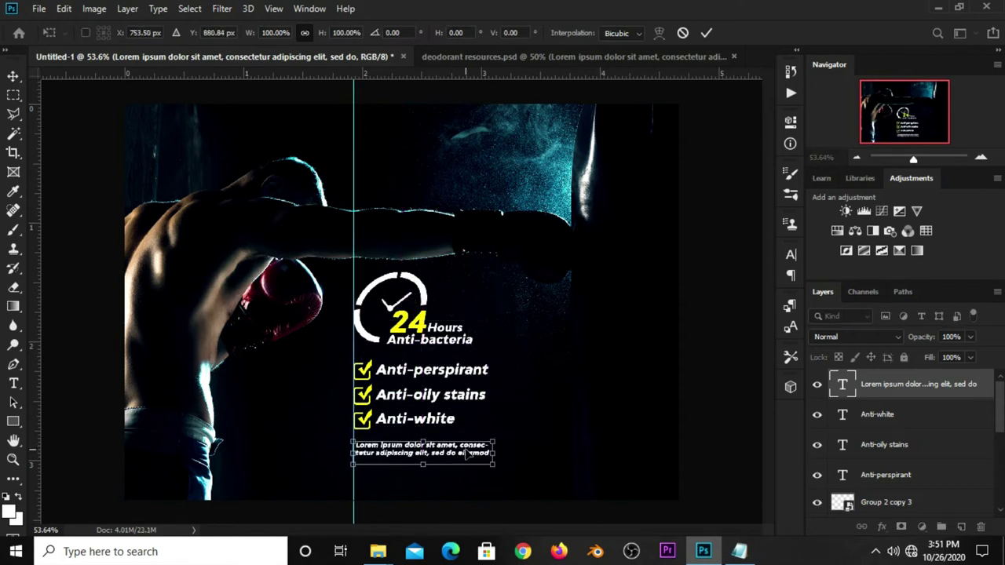
key("Return")
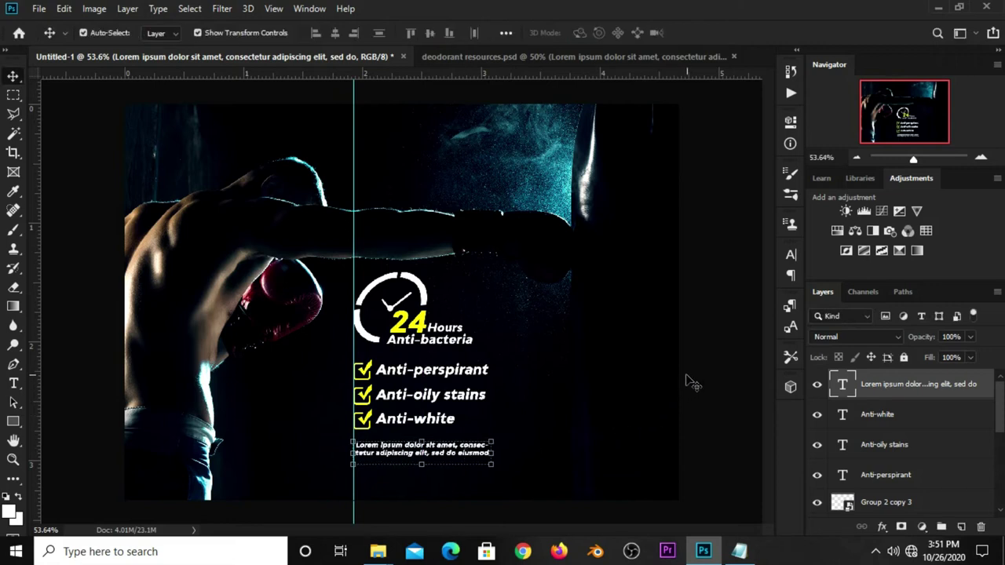
left_click(699, 375)
- Scale the Lorem ipsum paragraph to about 108% and clear the vertical guide
left_click(428, 346)
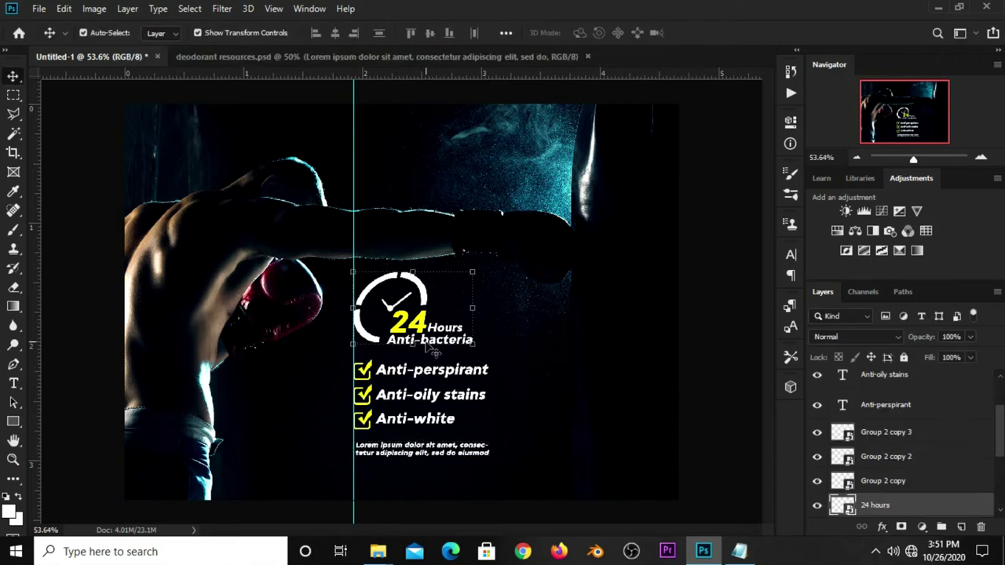
left_click(694, 360)
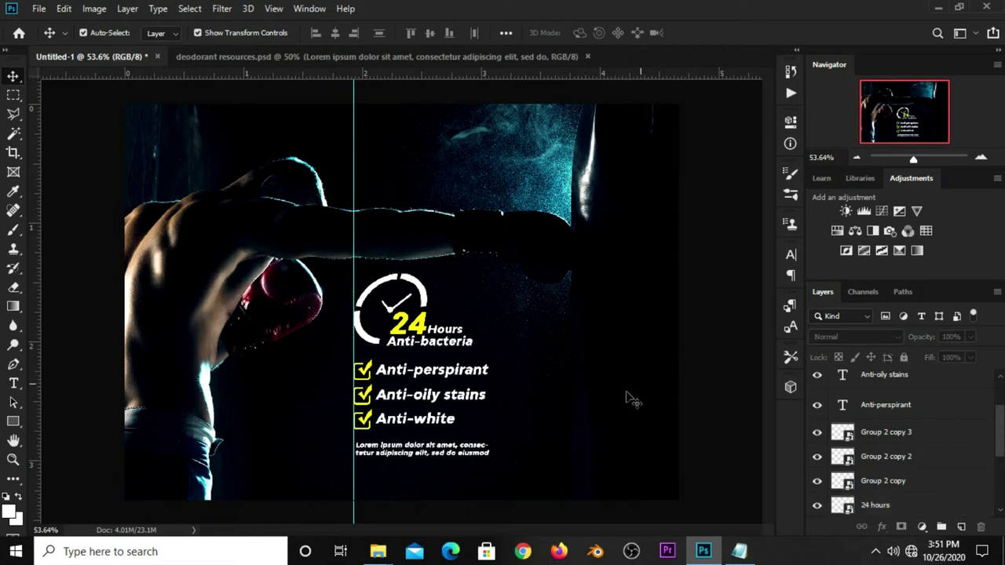
left_click(462, 460)
left_click_drag(492, 465, 504, 472)
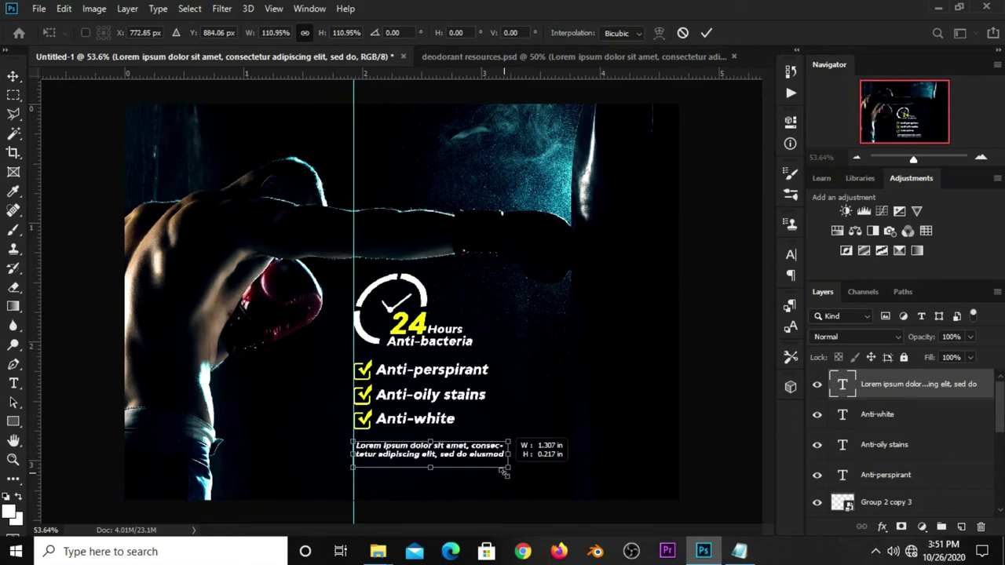
left_click_drag(504, 472, 501, 466)
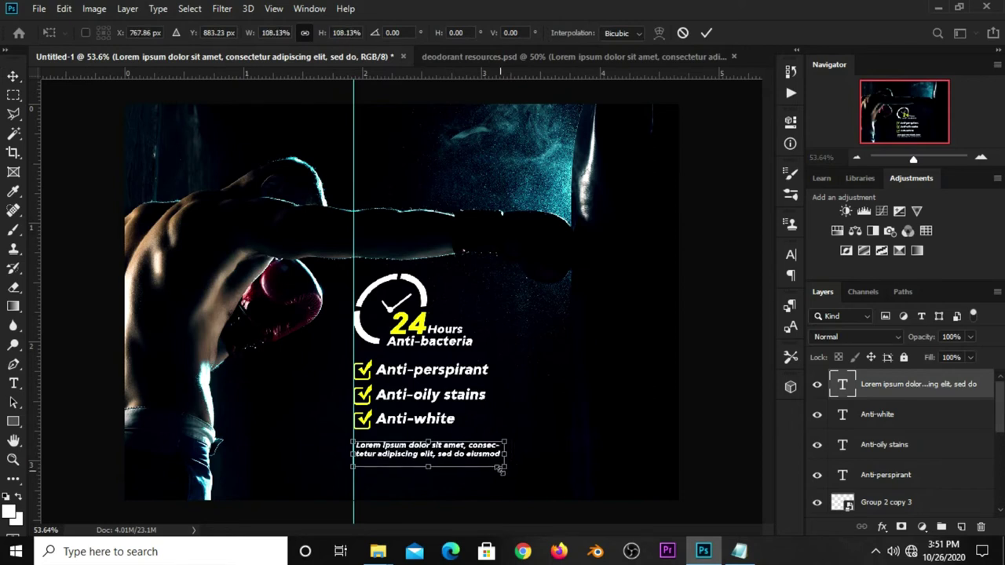
key("Return")
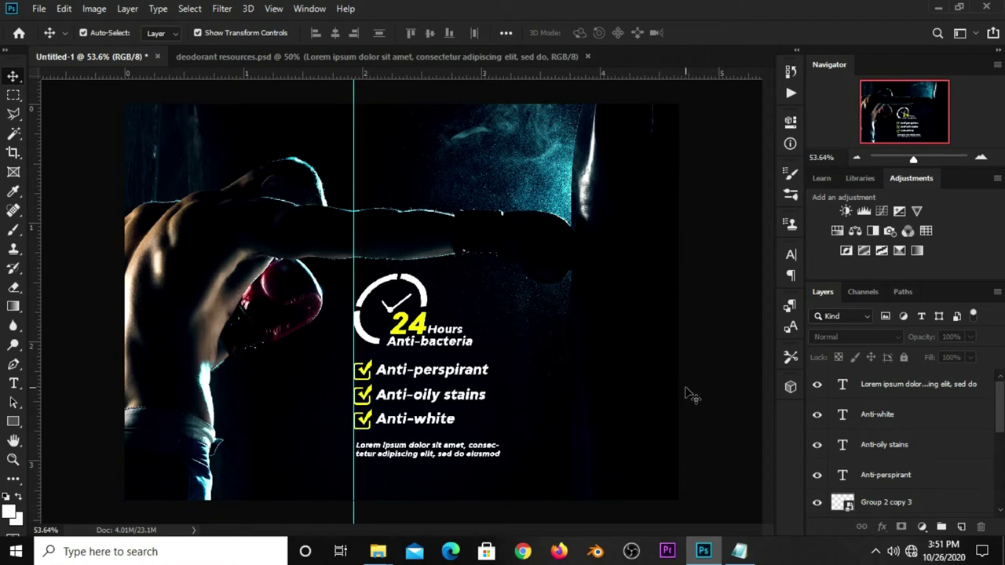
left_click(273, 9)
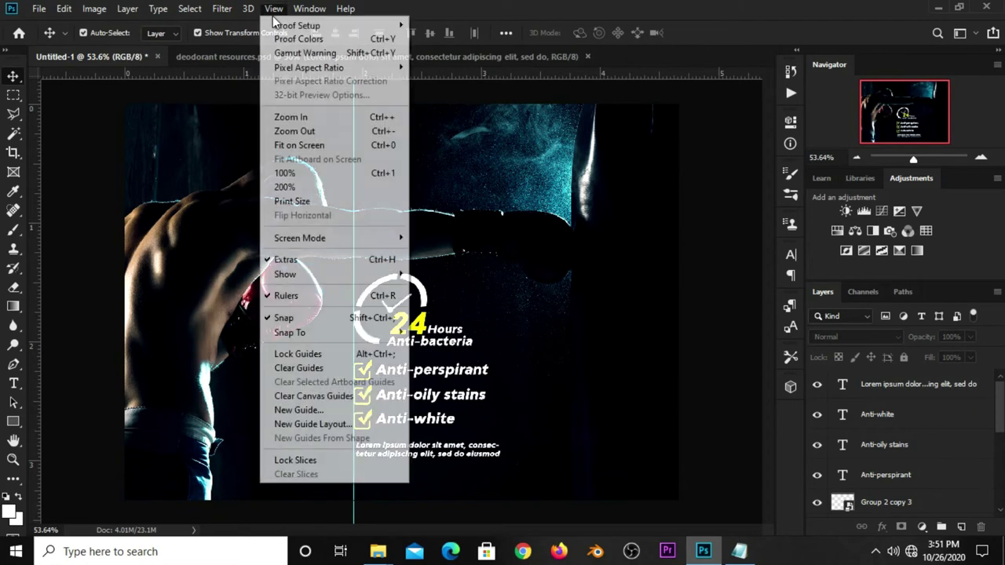
left_click(312, 369)
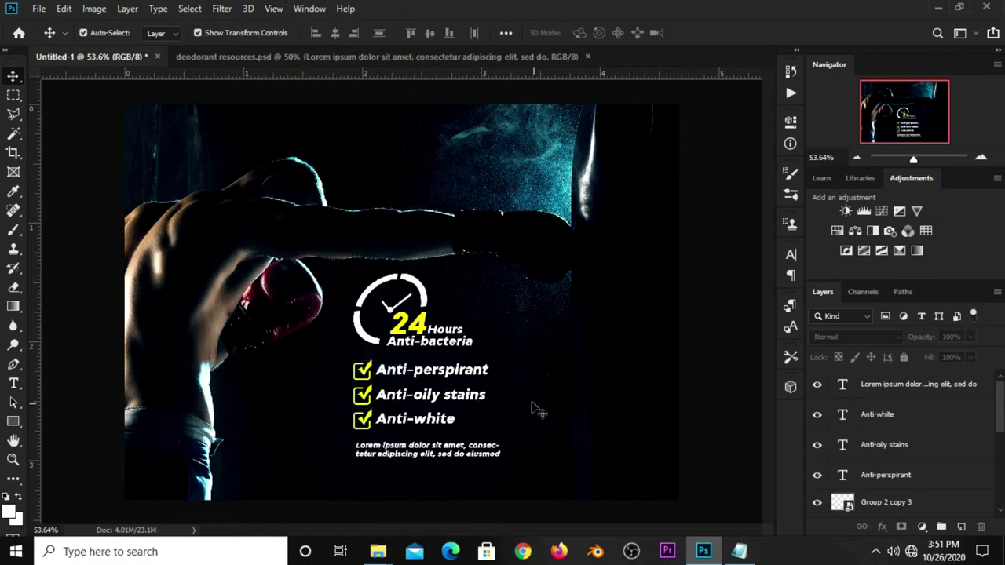
- Bring the Axe can from deodorant resources.psd into the banner, right of the checklist
left_click(400, 58)
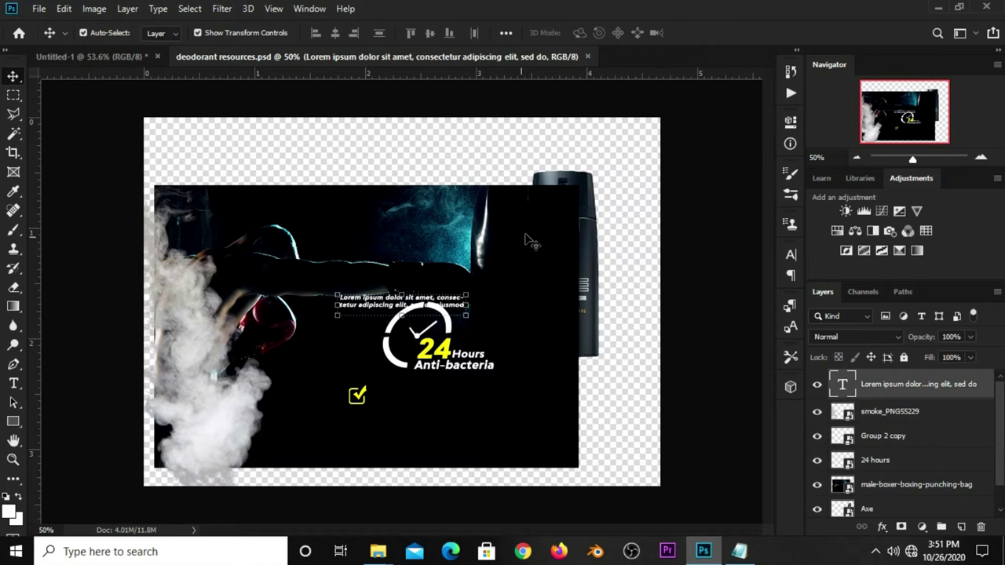
left_click_drag(525, 241, 473, 241)
left_click(551, 252)
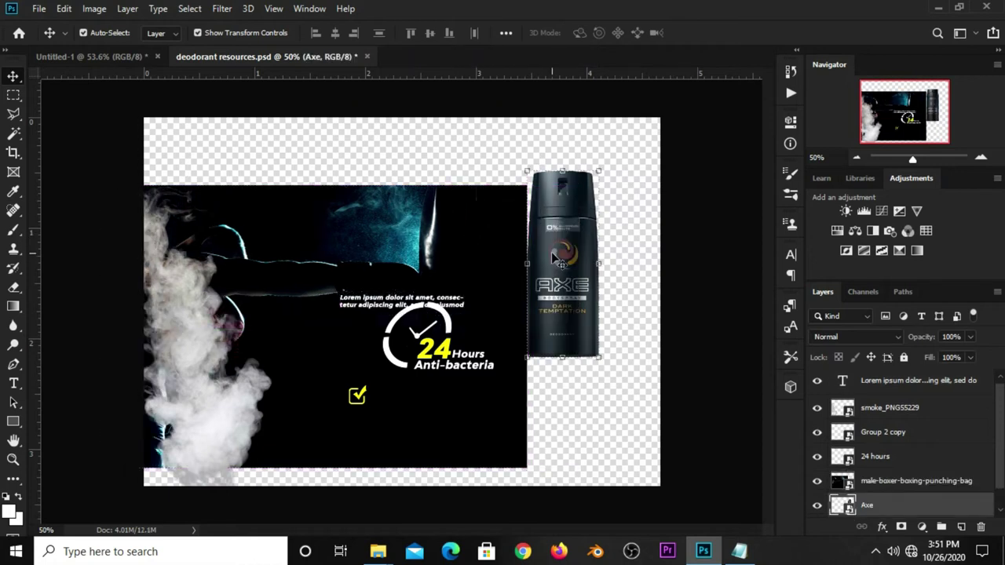
left_click(118, 62)
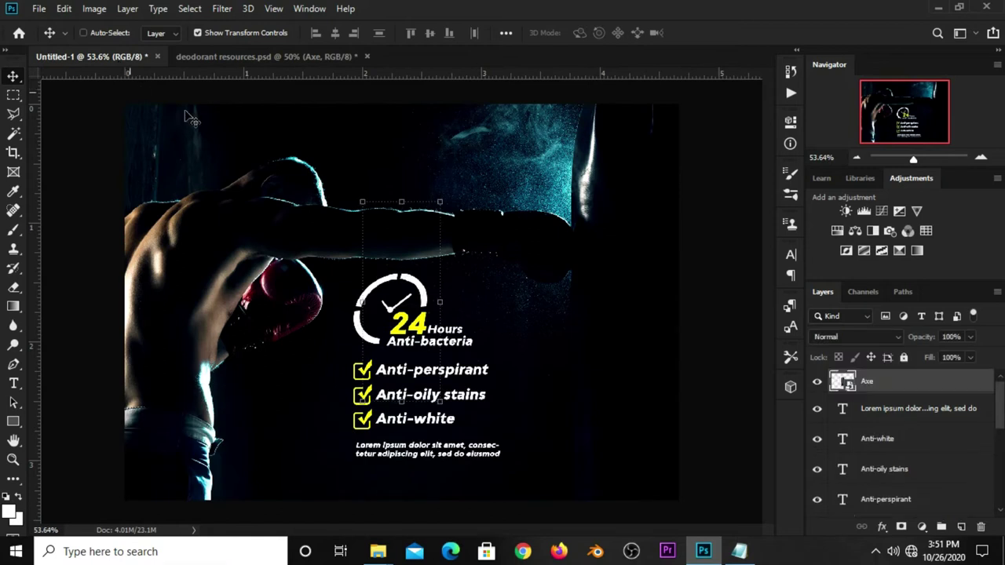
mouse_move(120, 66)
left_mouse_down()
mouse_move(474, 336)
mouse_move(606, 359)
left_mouse_up()
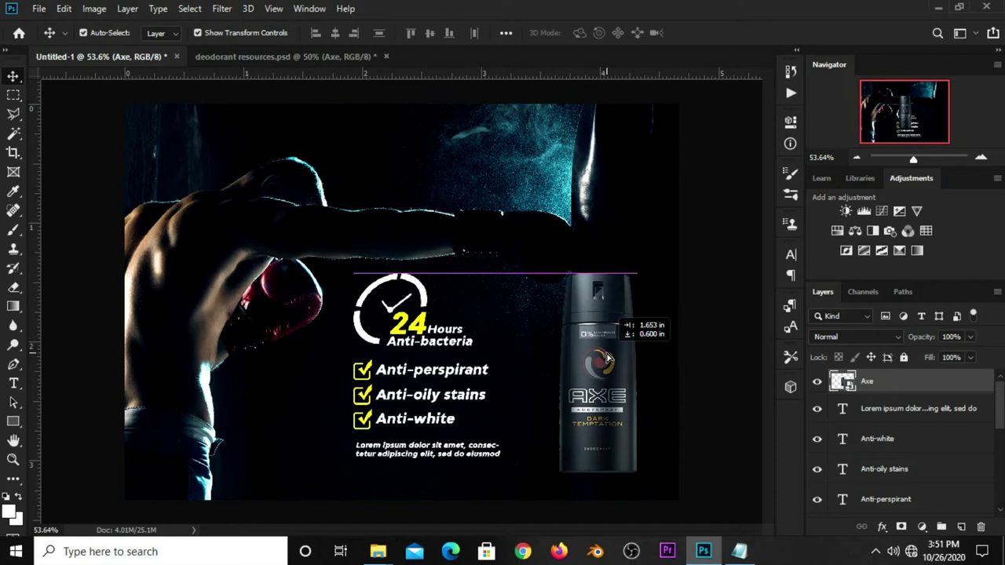
left_click(702, 396)
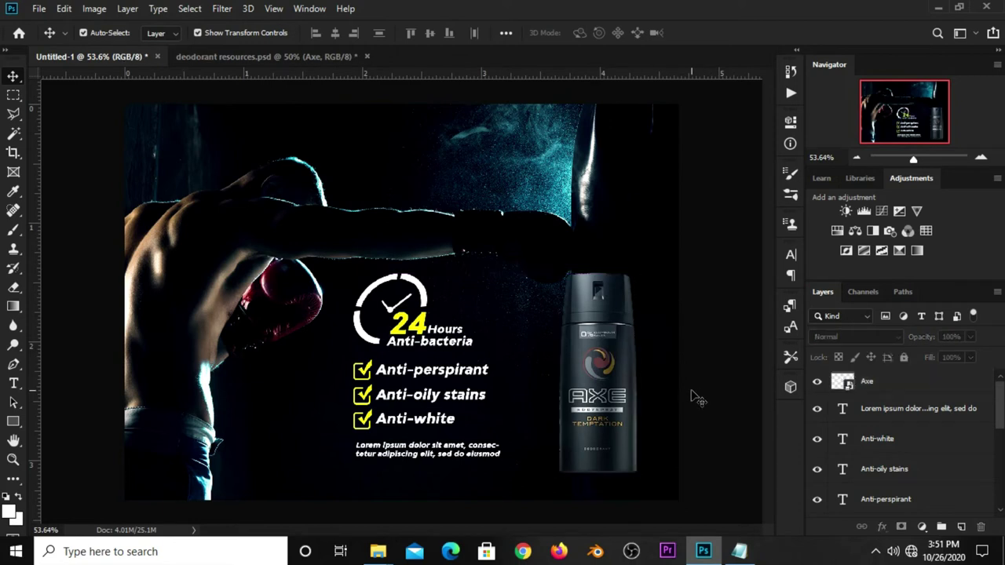
- Copy the word 'brand' from the notes and duplicate Anti-white to the bottom-left corner
left_click(739, 551)
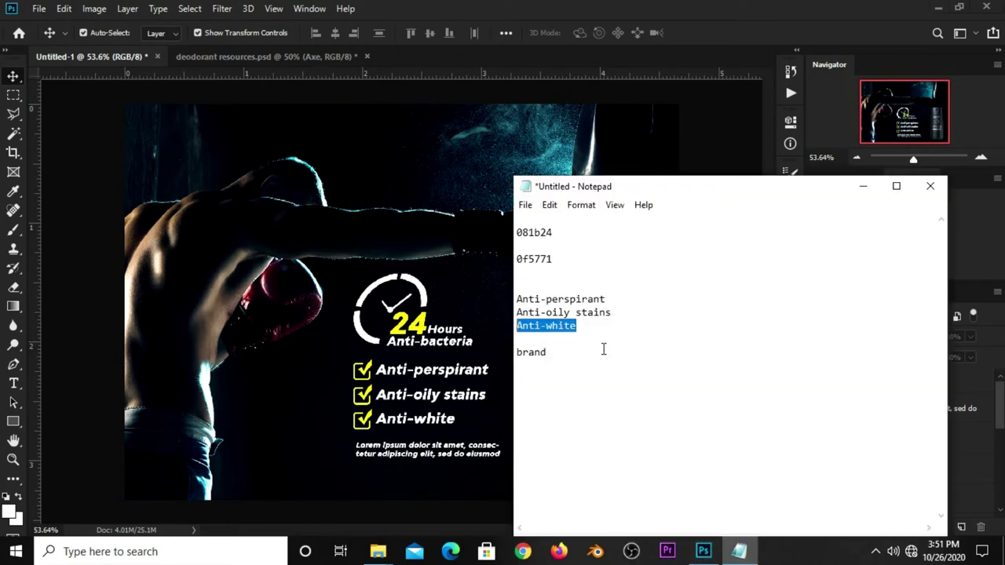
double_click(532, 351)
right_click(532, 352)
left_click(559, 173)
left_click(645, 110)
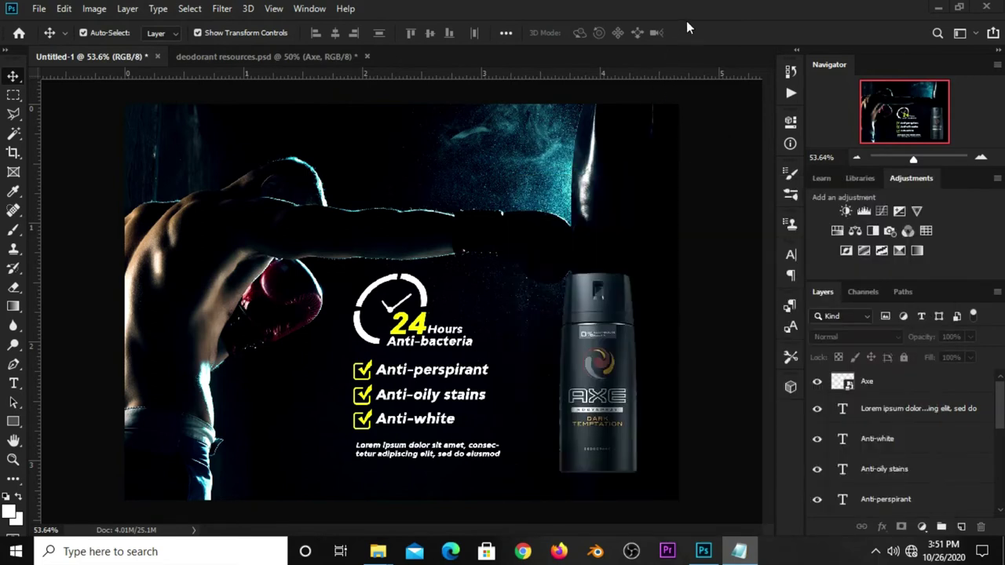
left_click(430, 420)
left_click_drag(428, 423, 186, 479)
left_click(14, 383)
- Replace the copied text line's content with 'brand'
left_click(40, 388)
left_click(153, 474)
key("ctrl+a")
type("brand")
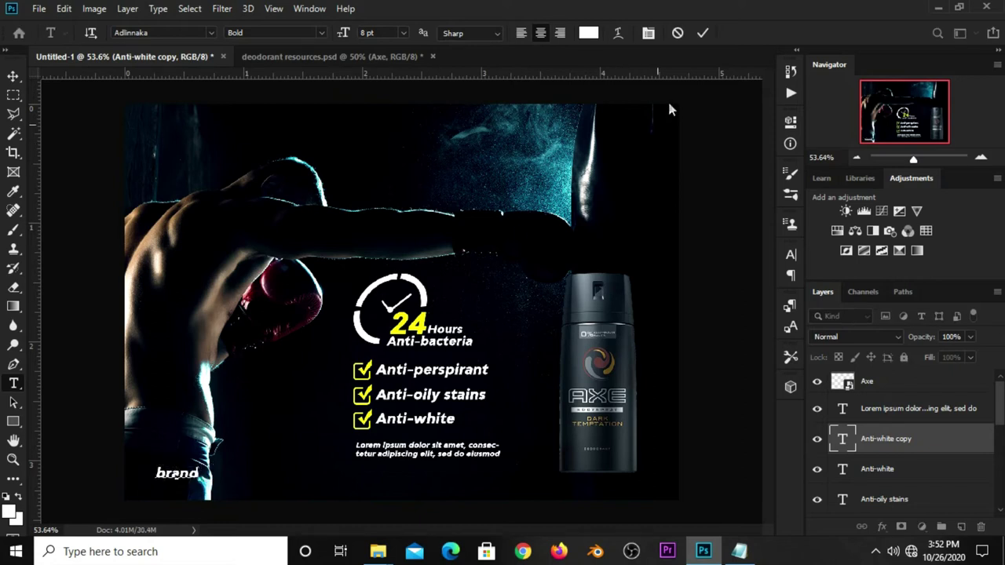
left_click(703, 32)
key("v")
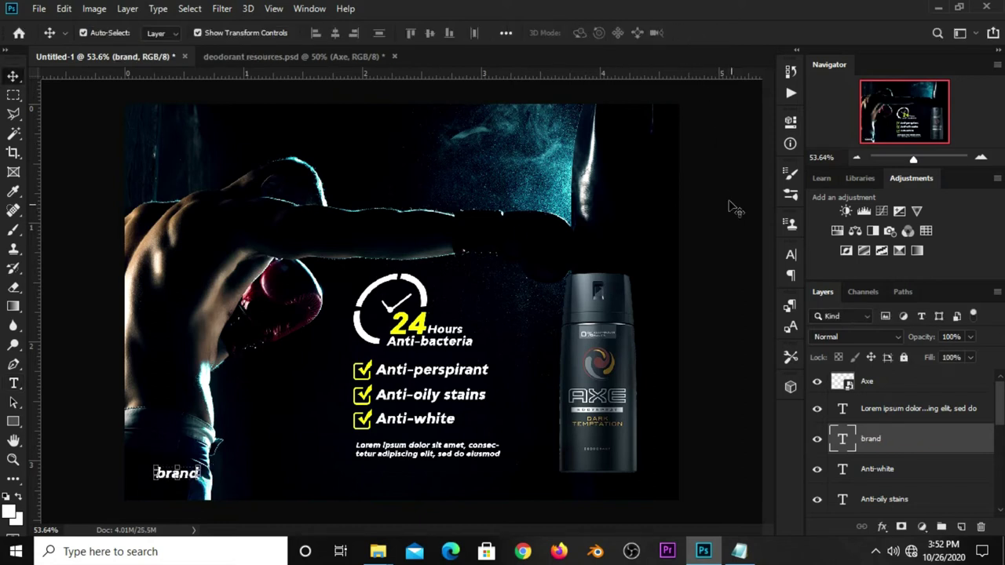
- Make the brand label All Caps at 10 pt and nudge it into the bottom-left corner
left_click(791, 257)
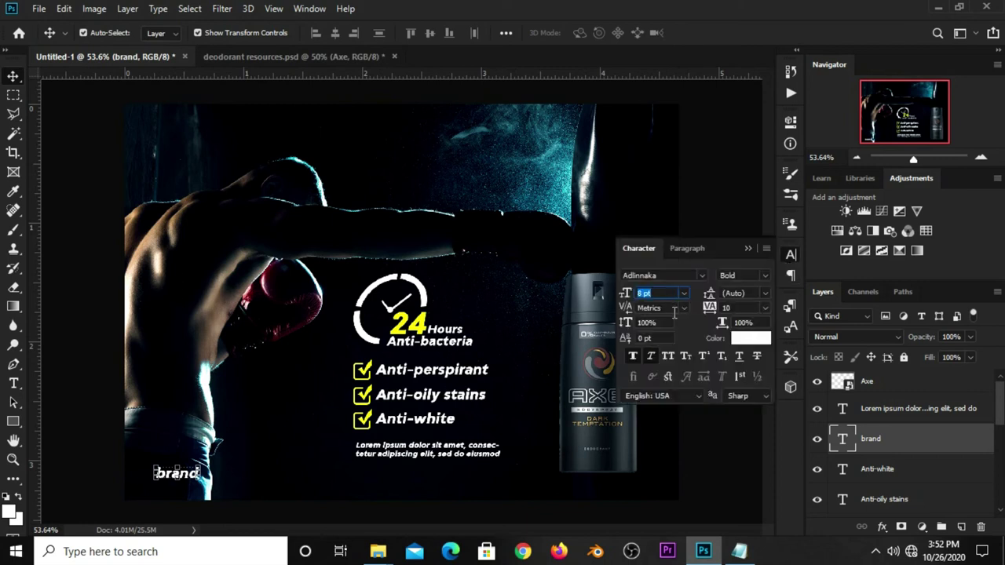
left_click(668, 356)
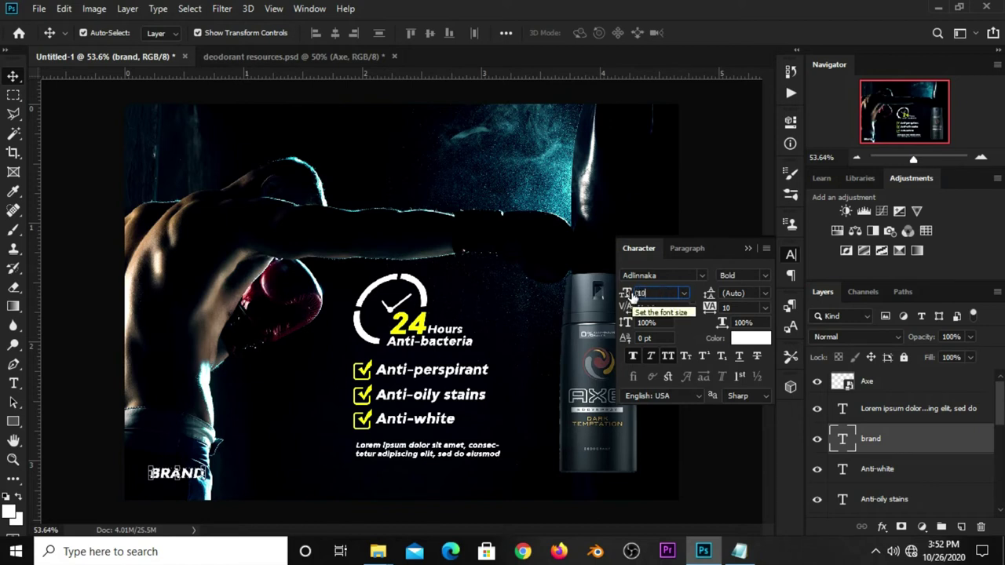
left_click_drag(626, 294, 632, 296)
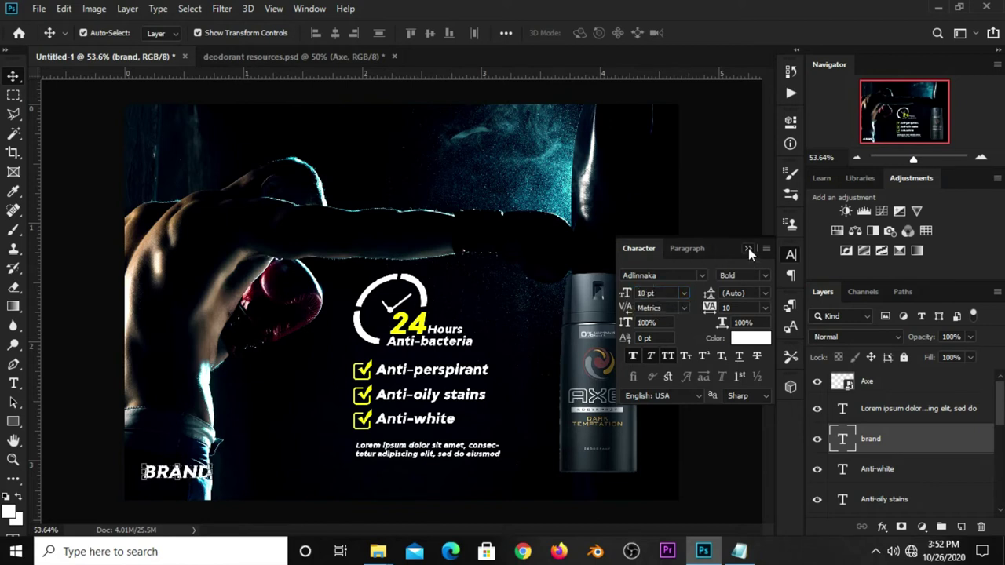
left_click(748, 248)
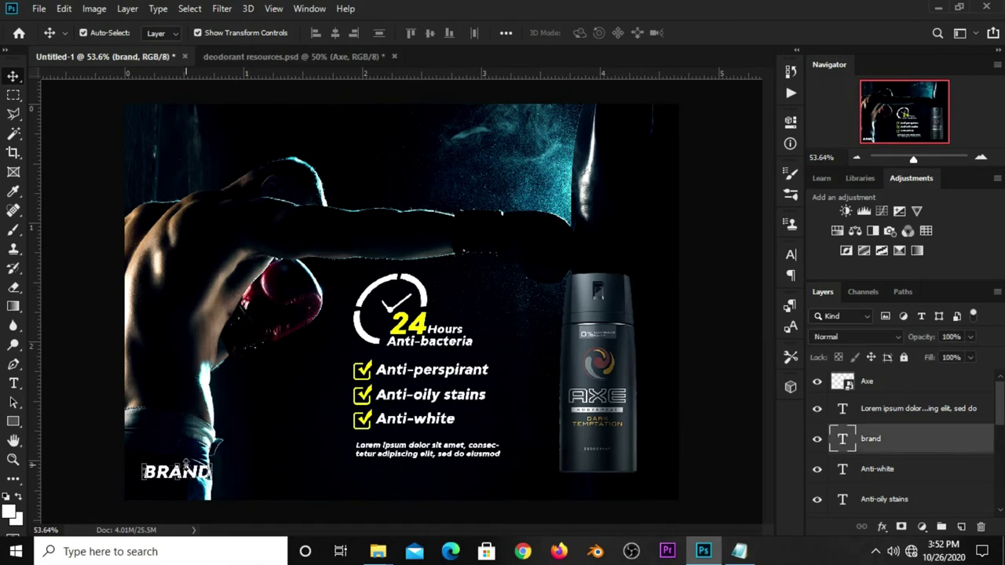
left_click_drag(181, 471, 183, 485)
key("Left")
key("Left")
key("Left")
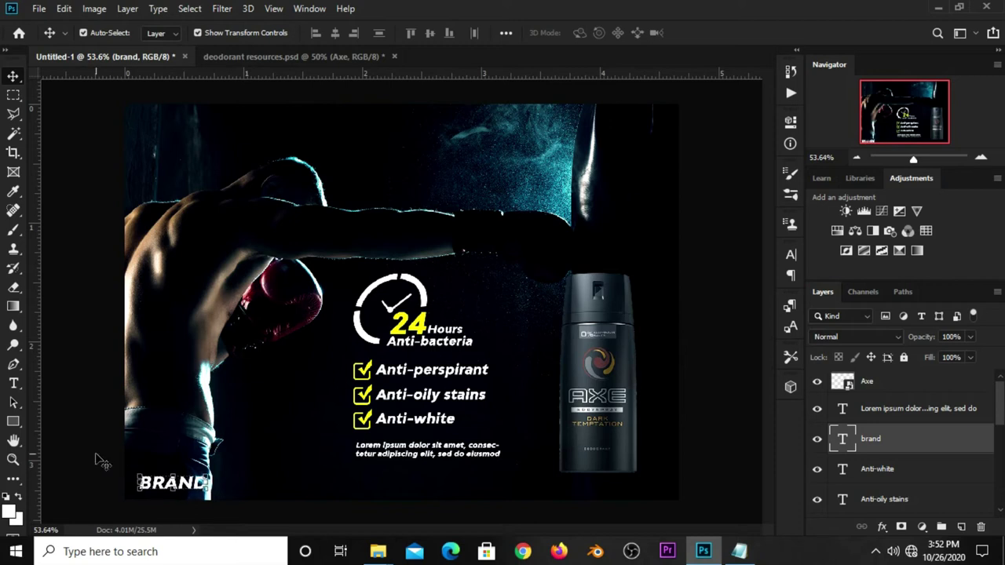
left_click(98, 458)
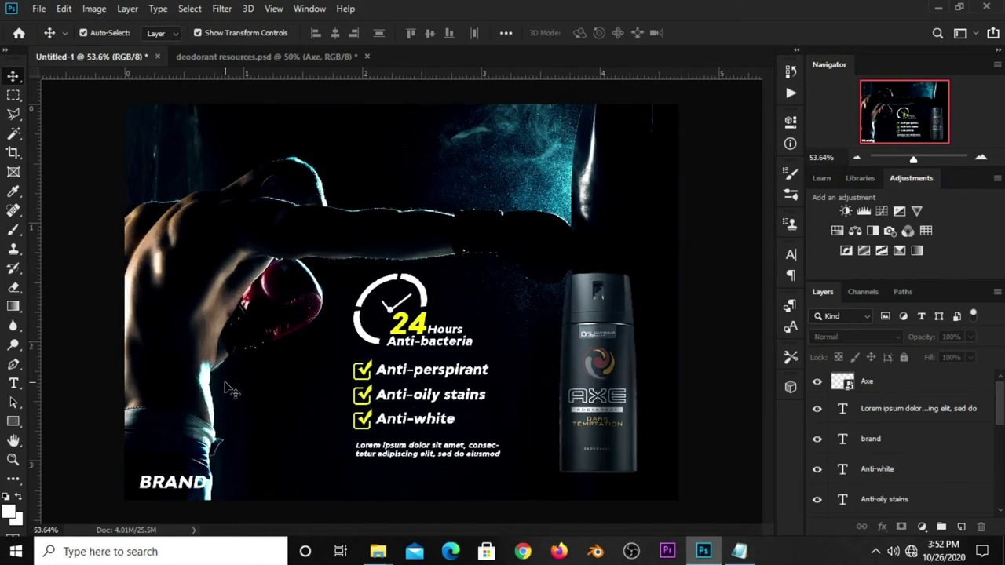
- Bring the smoke image from deodorant resources.psd over the can, beneath the Axe layer
left_click(217, 58)
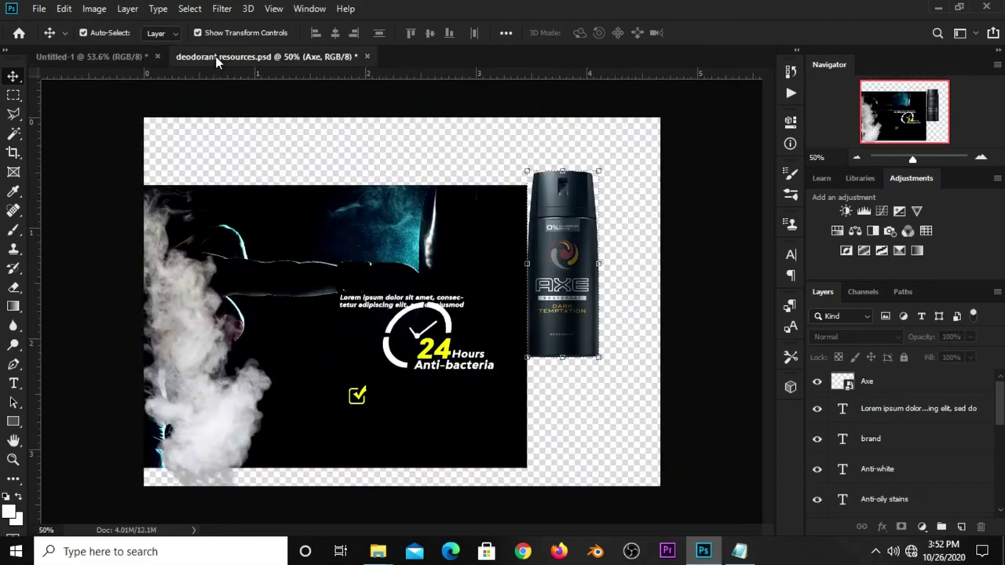
left_click_drag(177, 350, 236, 349)
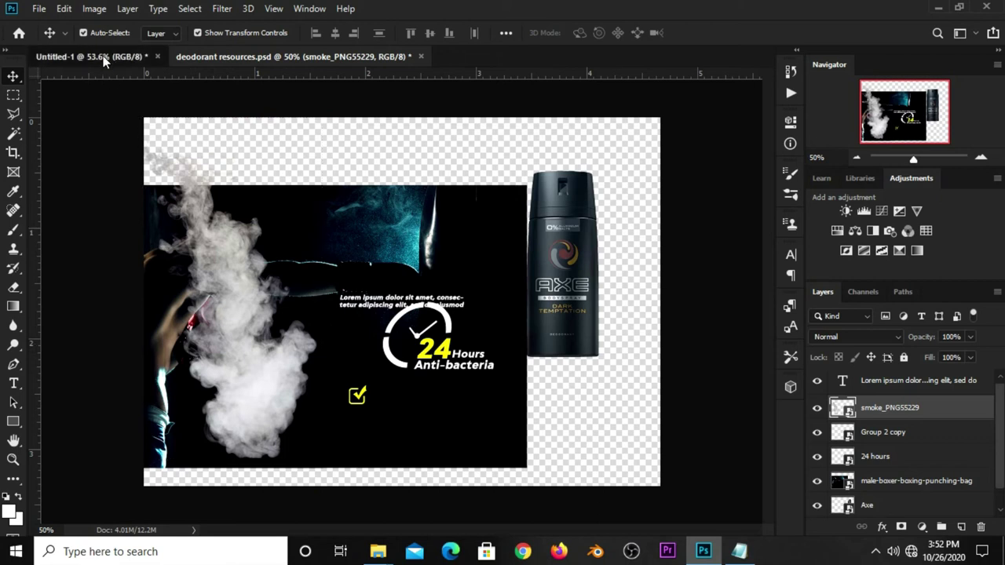
left_click_drag(103, 56, 444, 260)
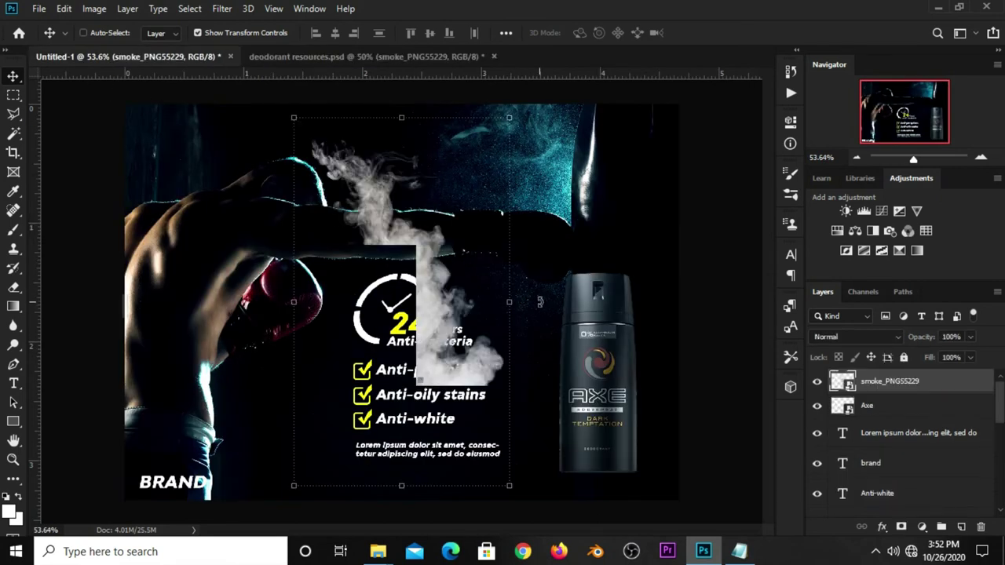
left_click_drag(387, 350, 557, 363)
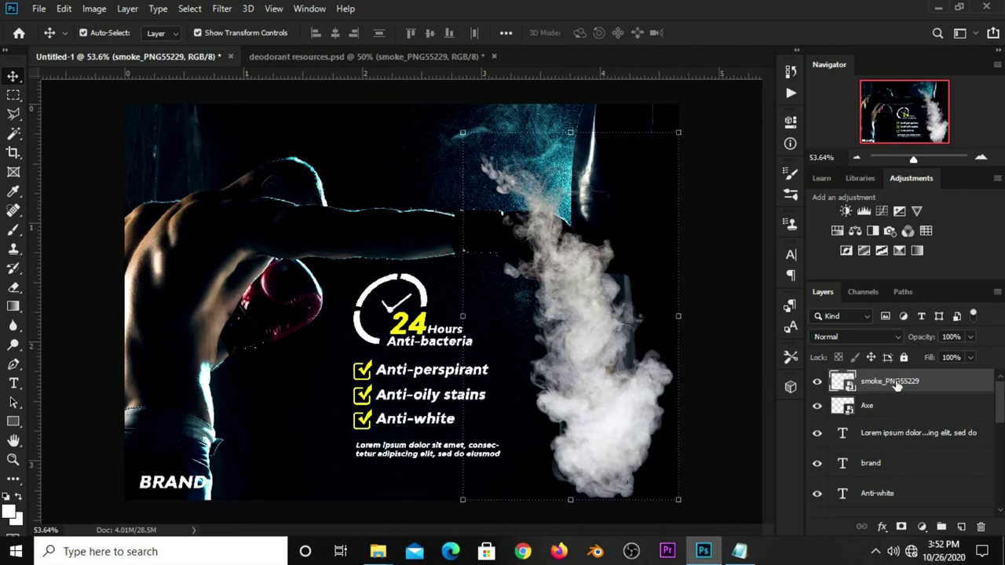
left_click_drag(897, 385, 895, 420)
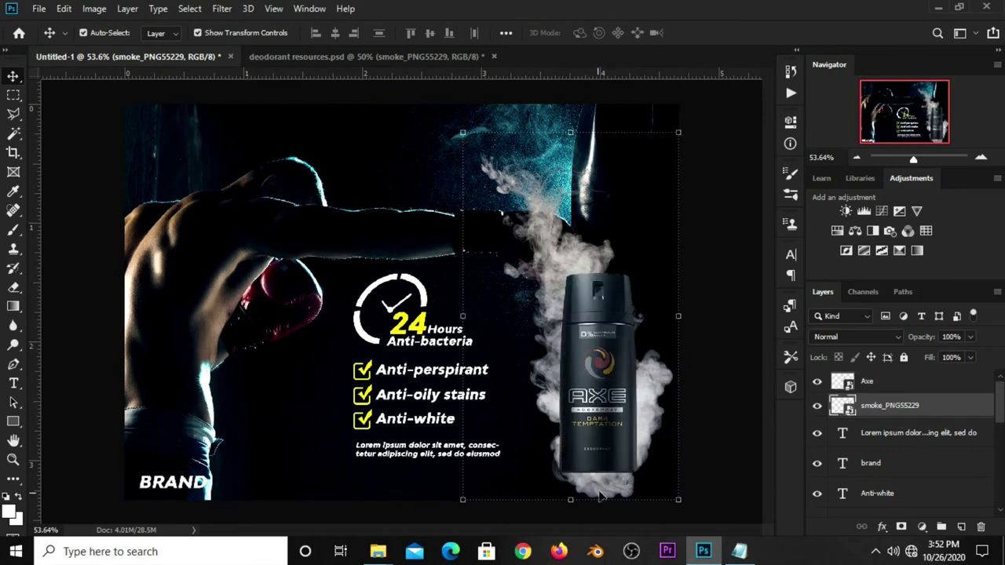
- Skew and enlarge the smoke so it surrounds the Axe can
key("ctrl+t")
left_click_drag(569, 500, 582, 512)
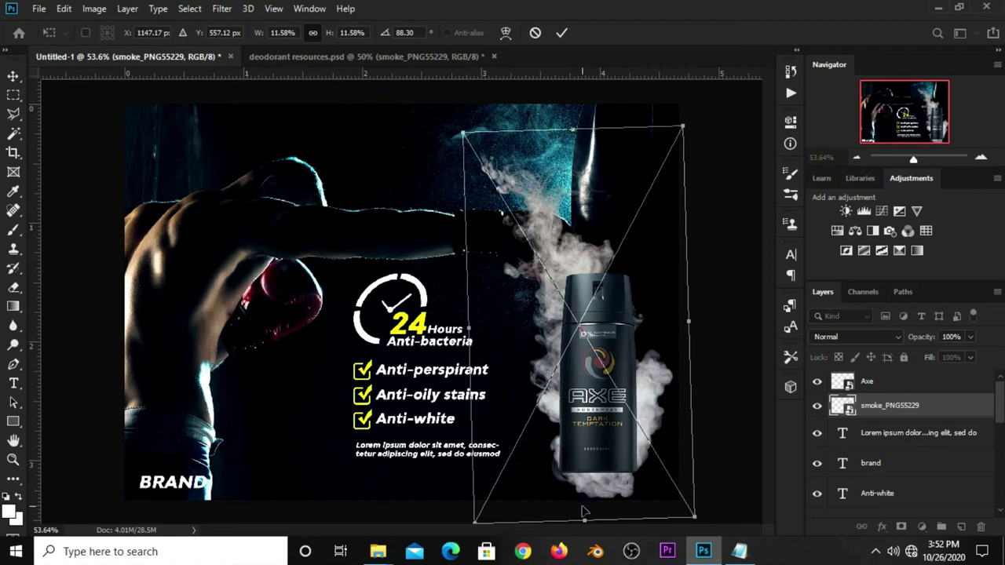
scroll(581, 517, "down", 1)
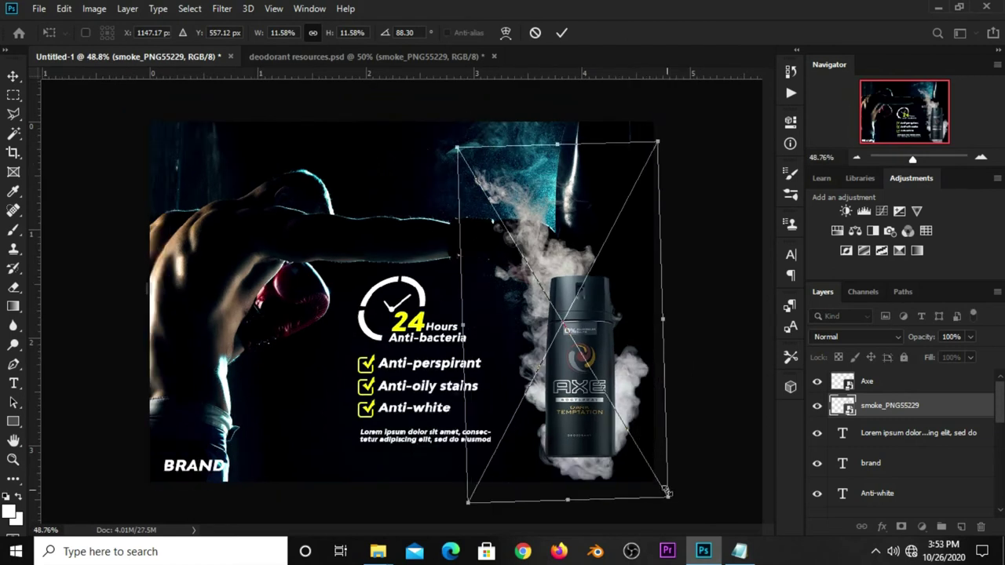
left_click_drag(666, 492, 676, 510)
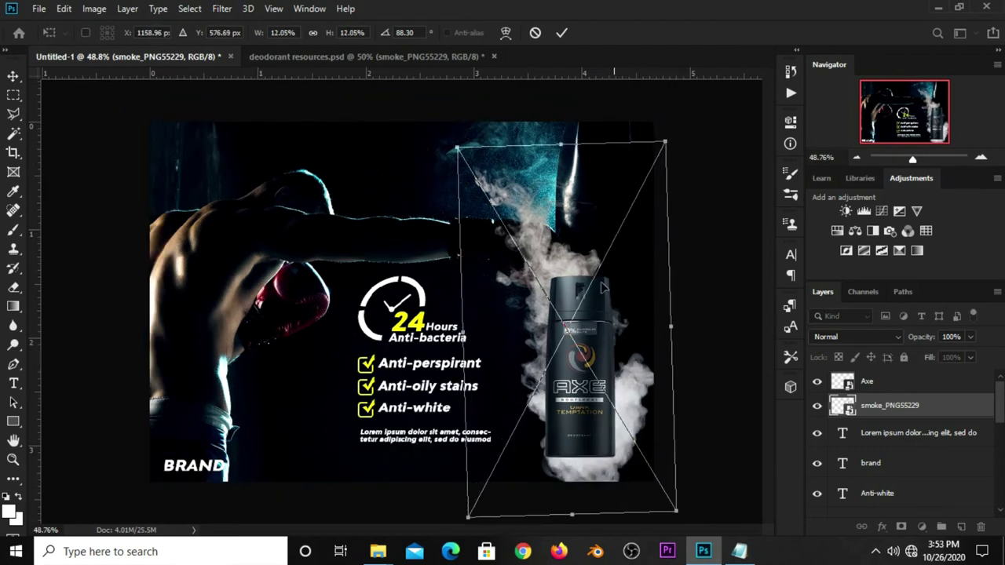
left_click(561, 35)
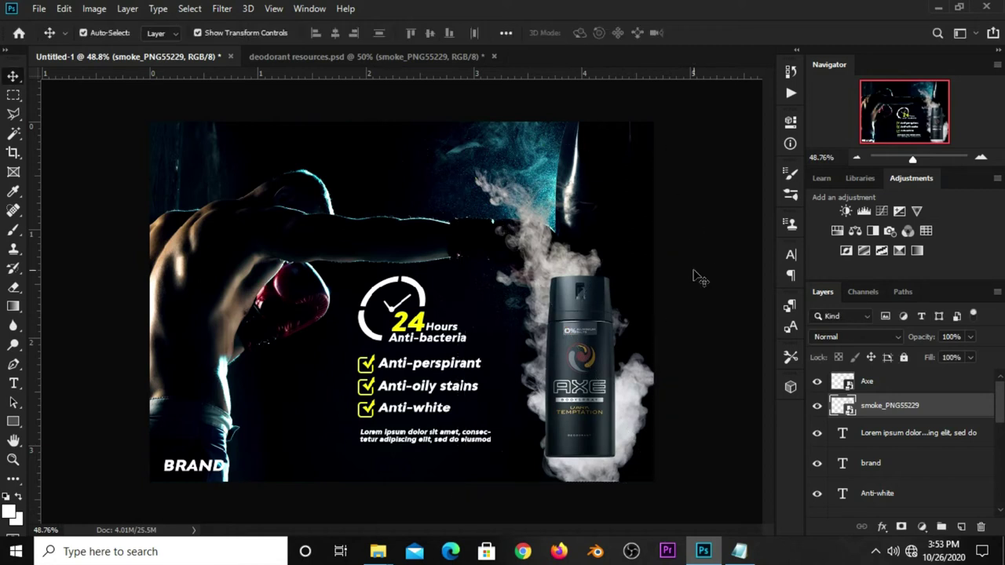
left_click(629, 424)
- Lower the smoke layer's opacity to about 33%
left_click(817, 406)
left_click(971, 337)
left_click_drag(929, 361, 925, 358)
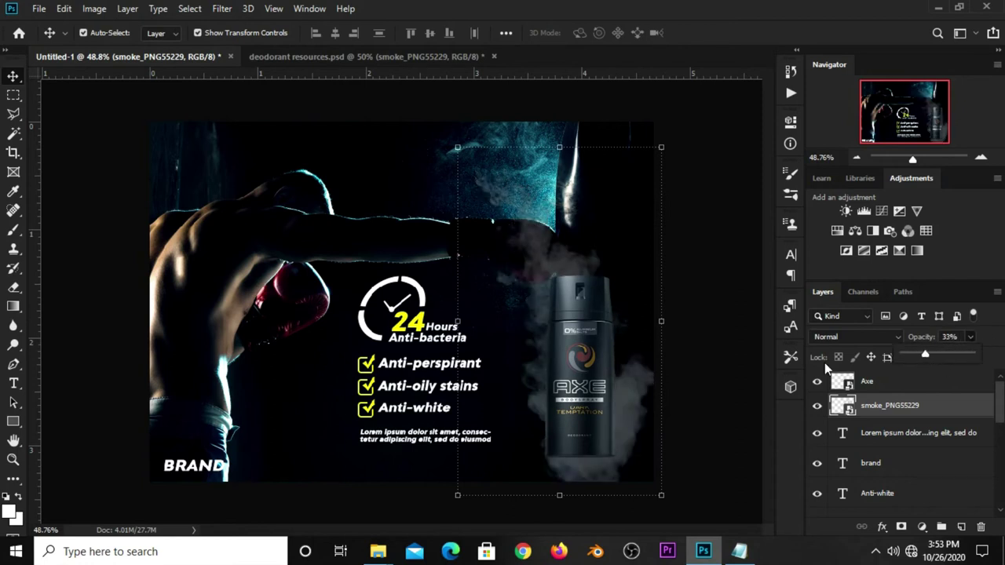
left_click(710, 366)
left_click(903, 418)
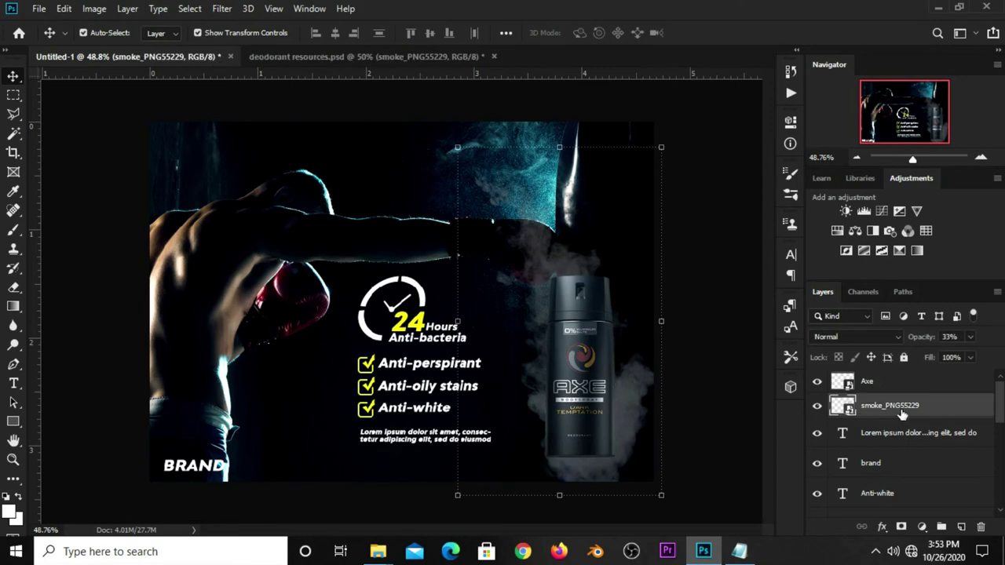
- Add a colorized Hue/Saturation adjustment clipped to the smoke layer
left_click(919, 522)
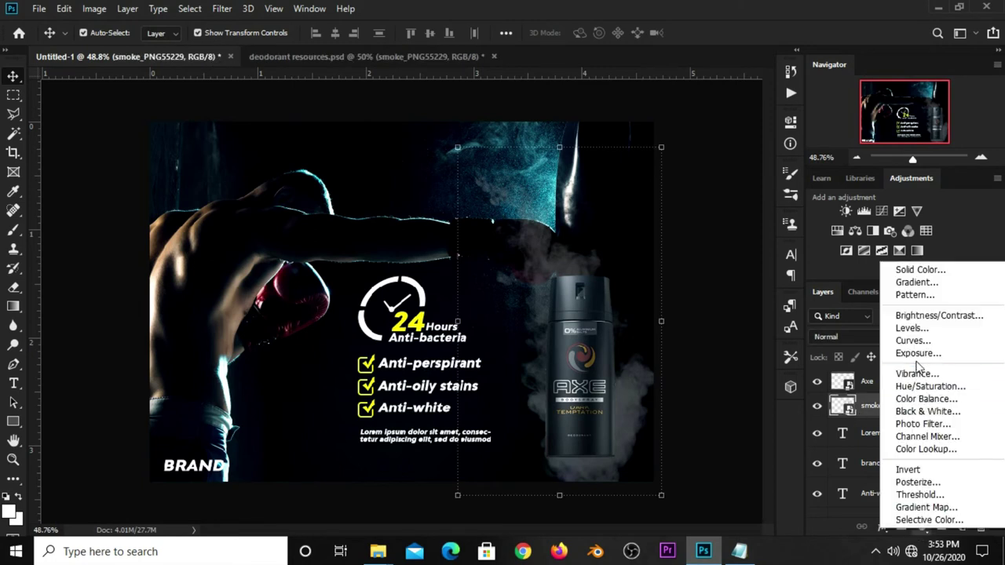
left_click(916, 389)
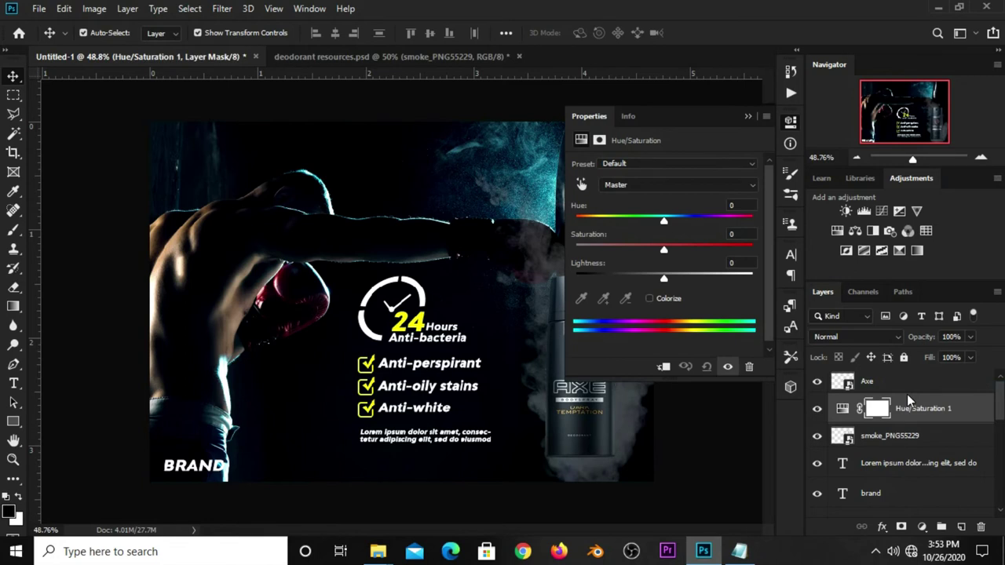
left_click(665, 300)
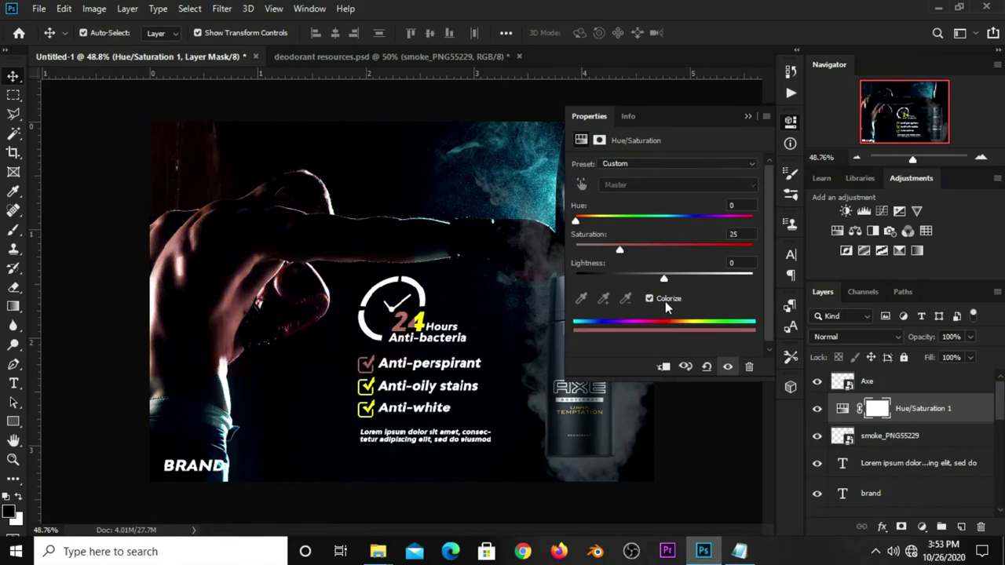
left_click(663, 366)
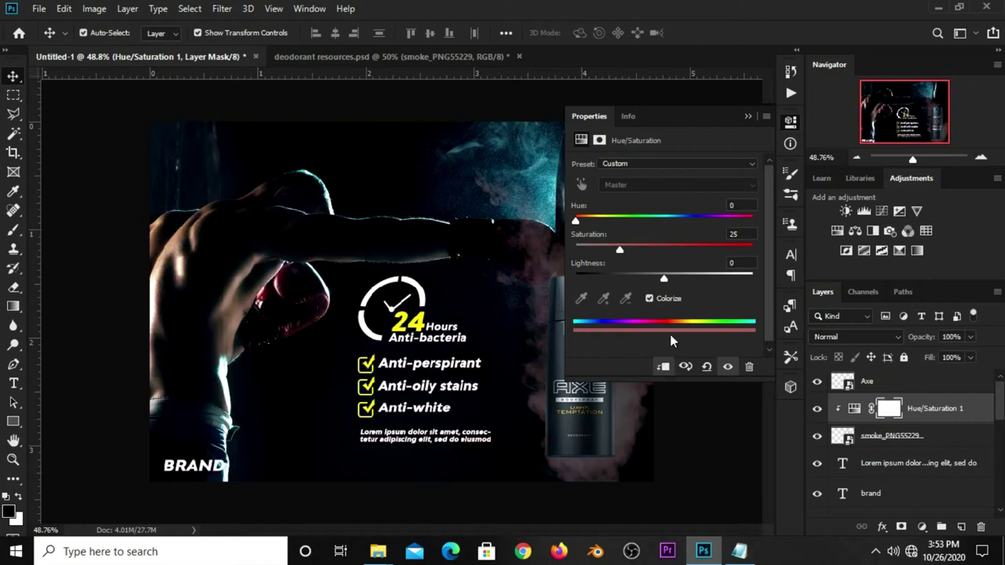
- Tint the smoke teal blue with Hue 198, Saturation 66, Lightness -25
left_click_drag(576, 221, 673, 224)
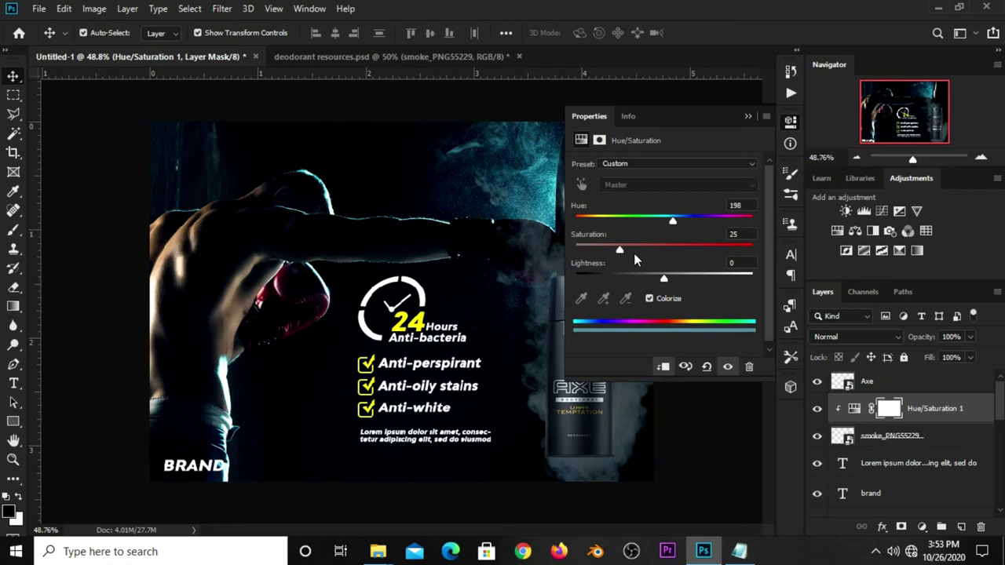
left_click_drag(619, 246, 644, 246)
left_click_drag(687, 245, 692, 244)
left_click_drag(665, 284, 642, 279)
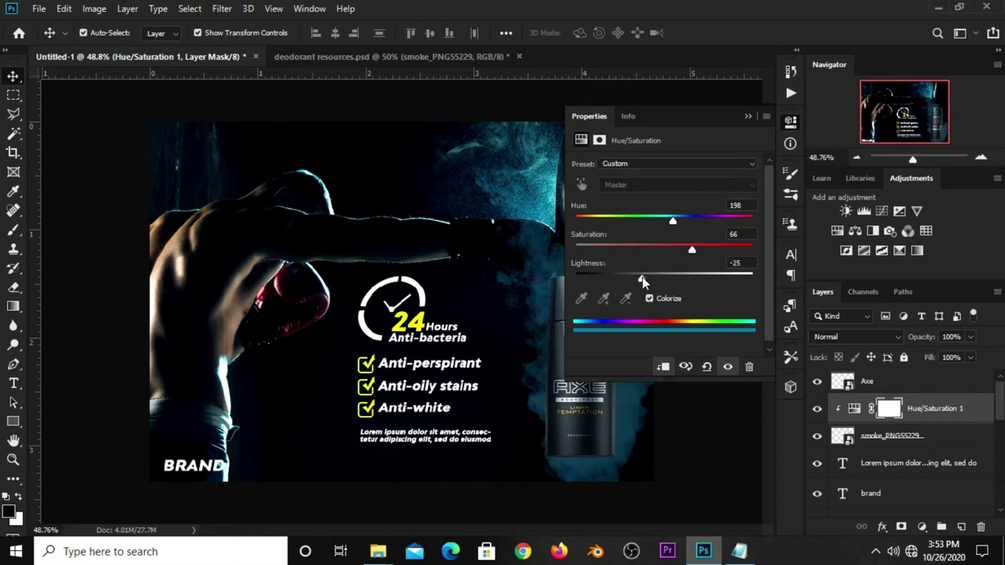
left_click(728, 206)
left_click(742, 231)
left_click(730, 261)
left_click(745, 118)
left_click(813, 414)
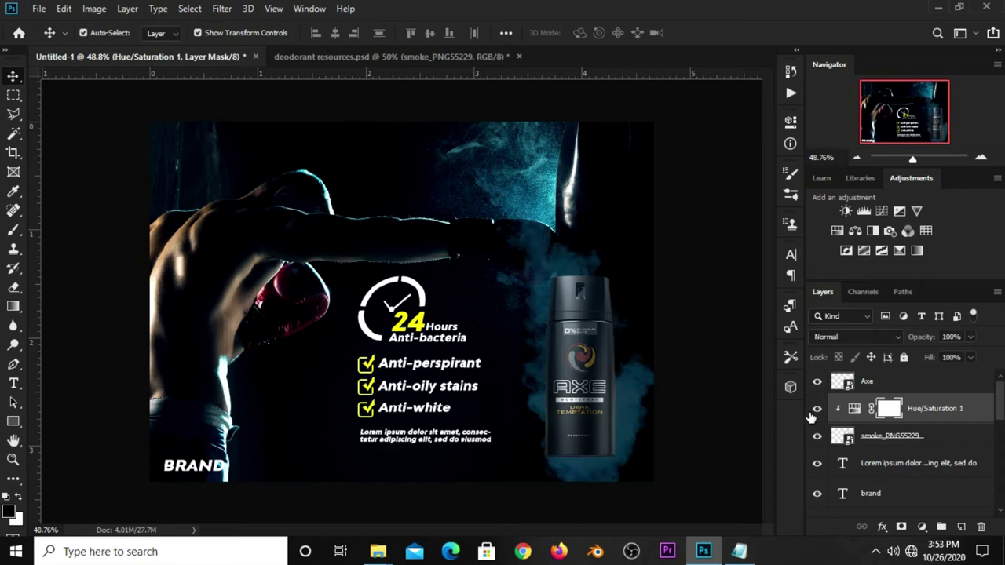
- Group the smoke layer with its tint adjustment into Group 1 and preview its opacity
left_click(920, 442)
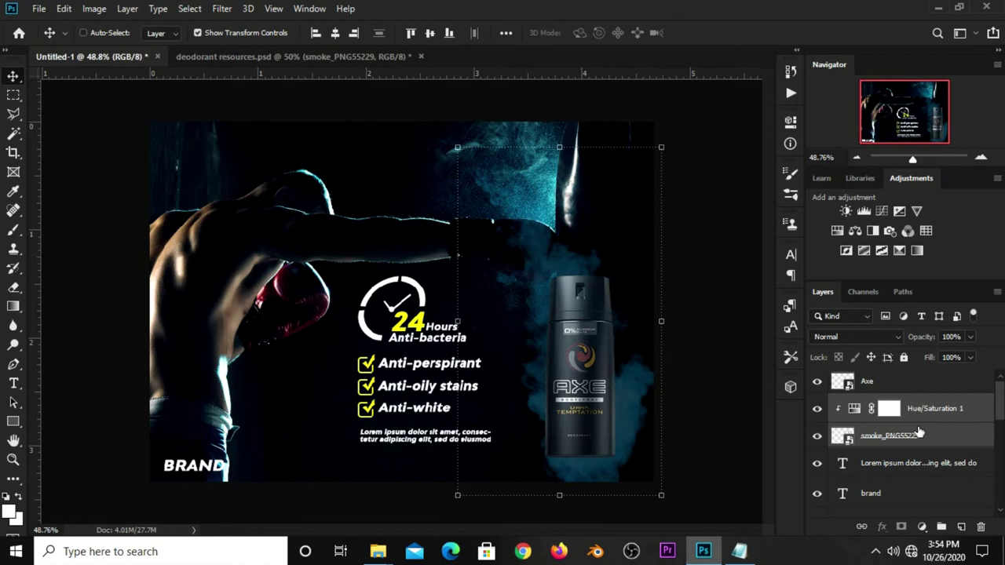
key("ctrl+g")
left_click(817, 403)
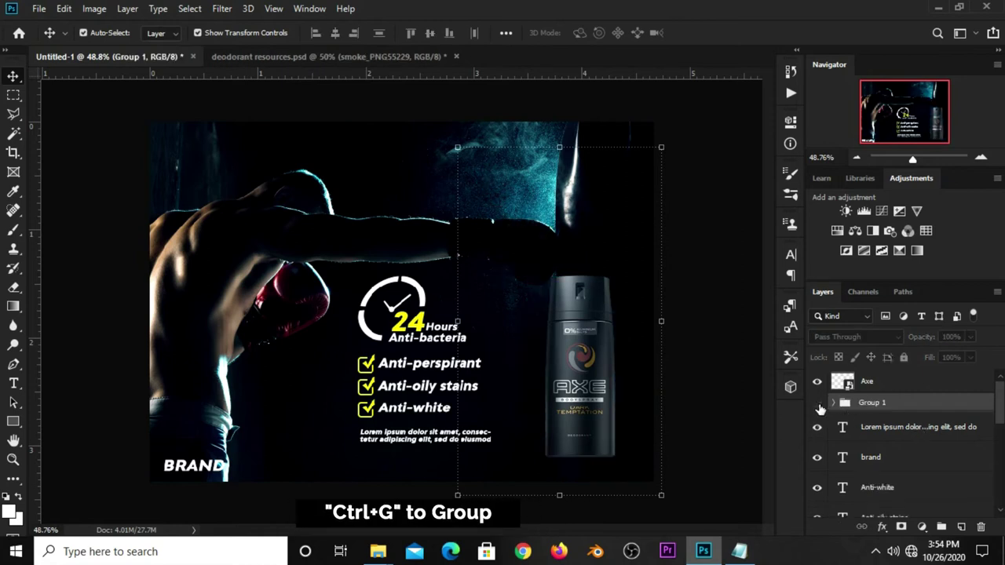
left_click(817, 403)
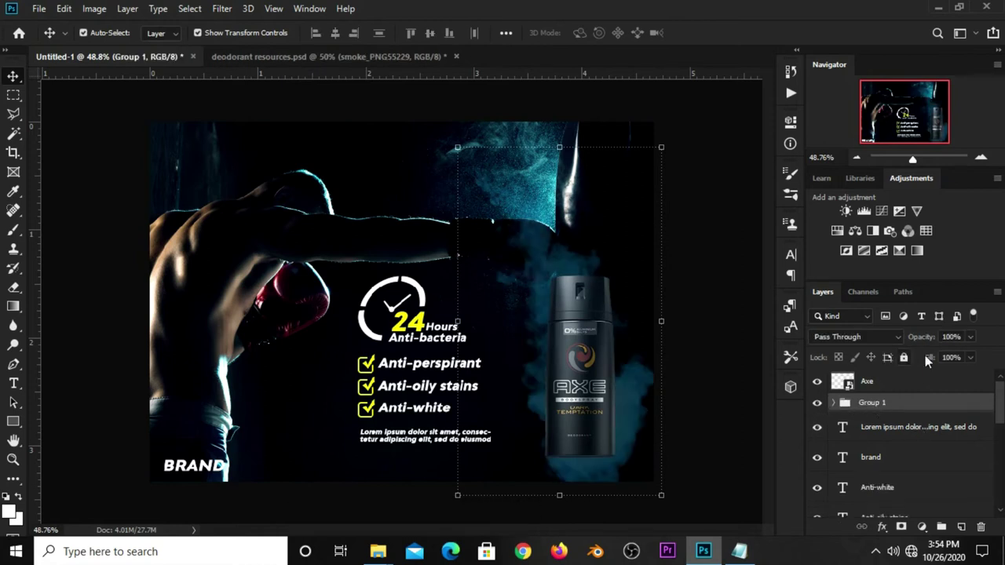
left_click(971, 337)
mouse_move(956, 352)
left_mouse_down()
mouse_move(938, 356)
mouse_move(974, 356)
left_mouse_up()
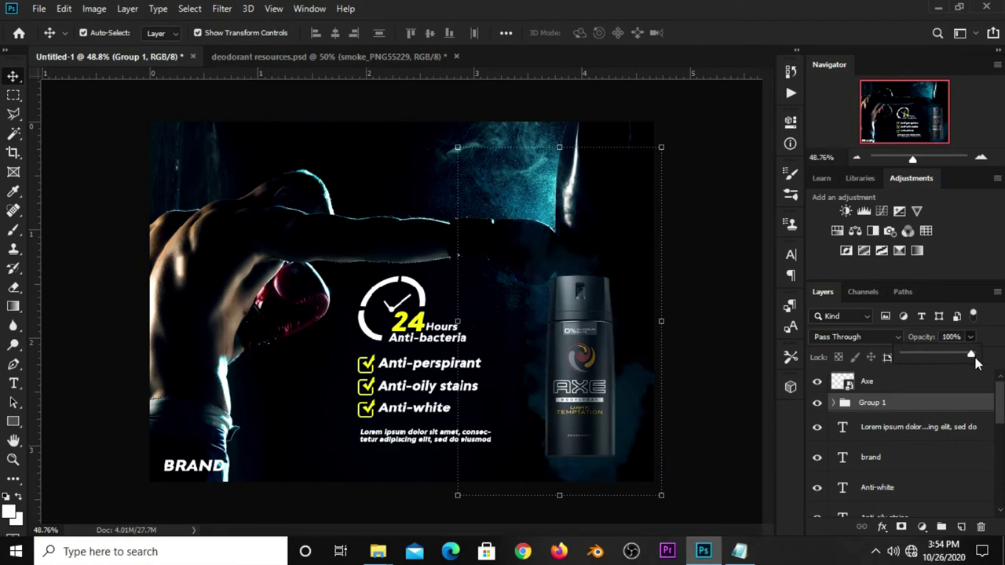
left_click(709, 350)
- Duplicate the smoke group and move the copy left over the boxer
left_click(871, 404)
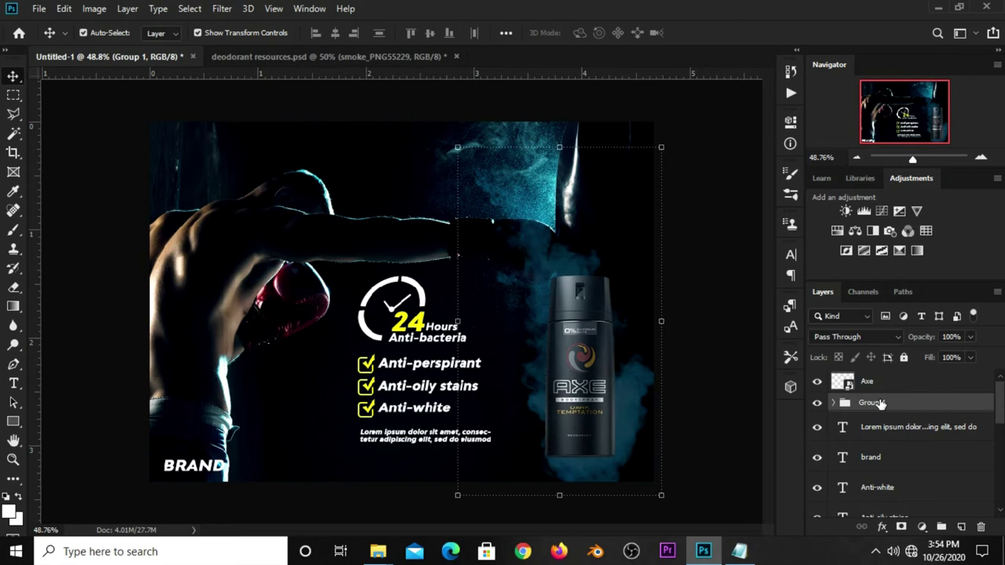
key("ctrl+j")
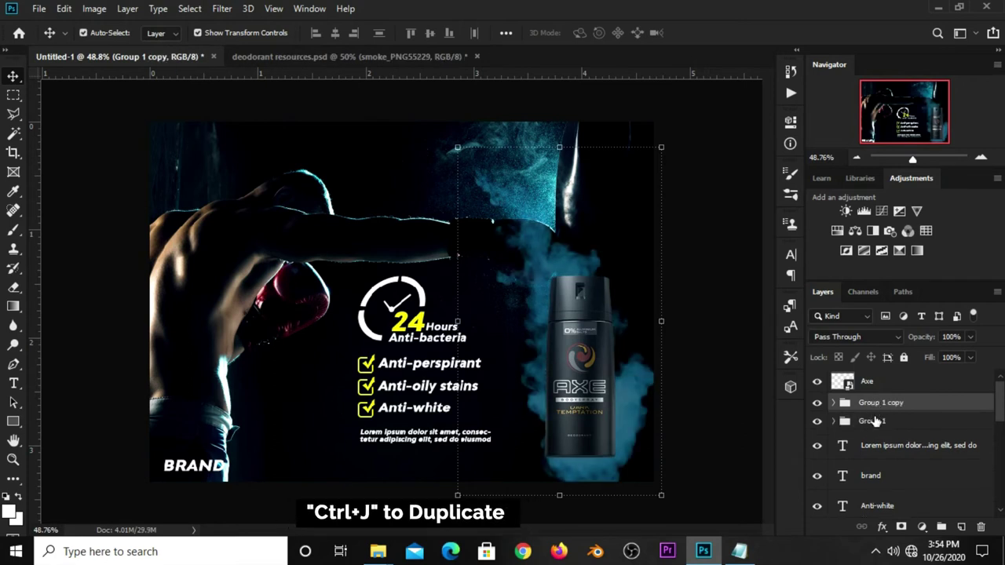
key("ctrl+t")
left_click_drag(550, 330, 243, 321)
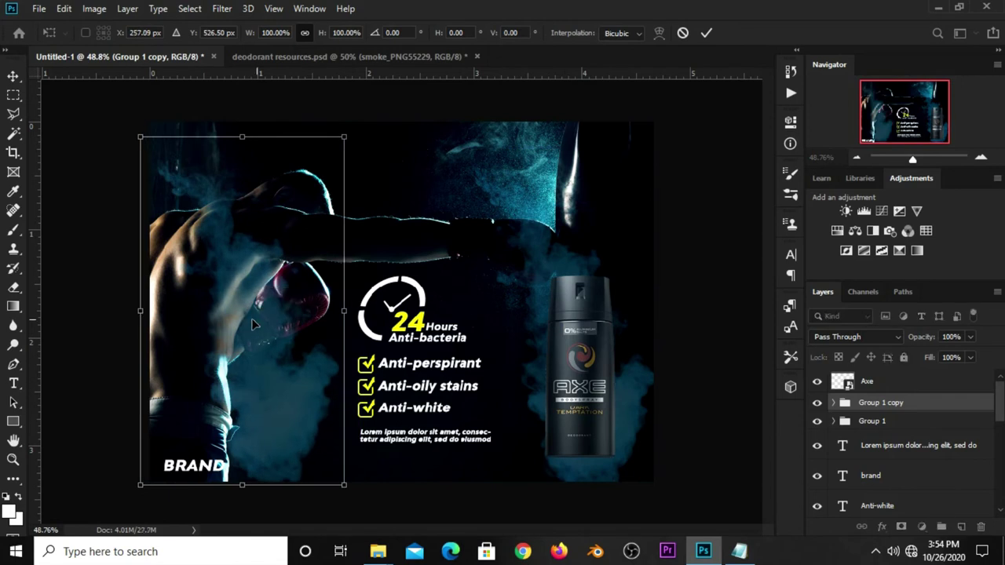
left_click(705, 33)
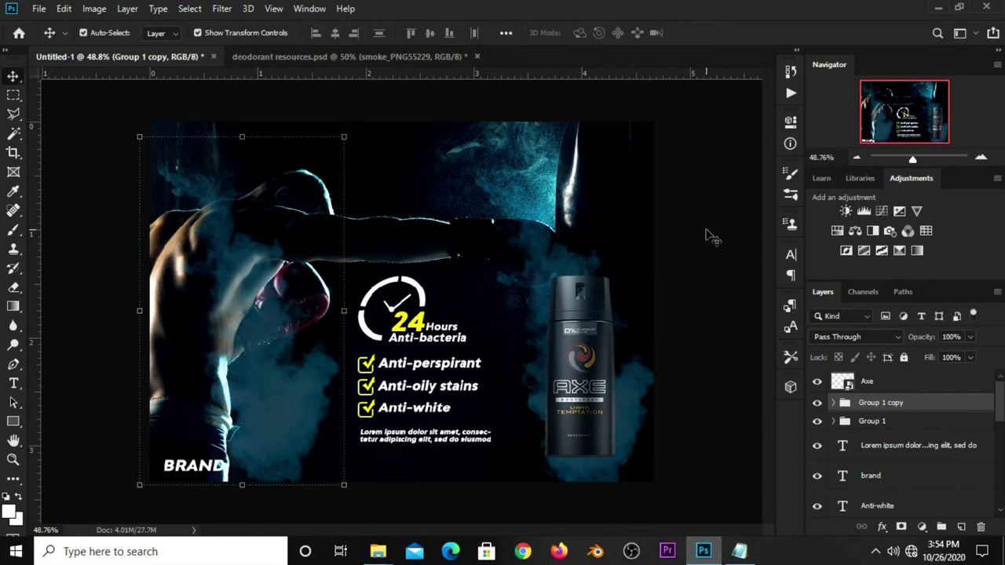
left_click(710, 234)
left_click(870, 423)
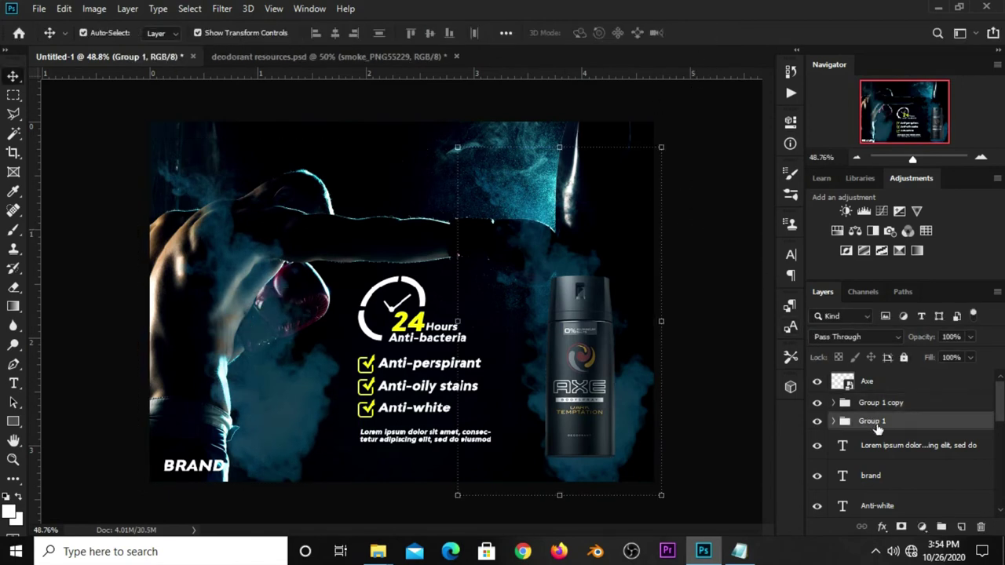
left_click(971, 338)
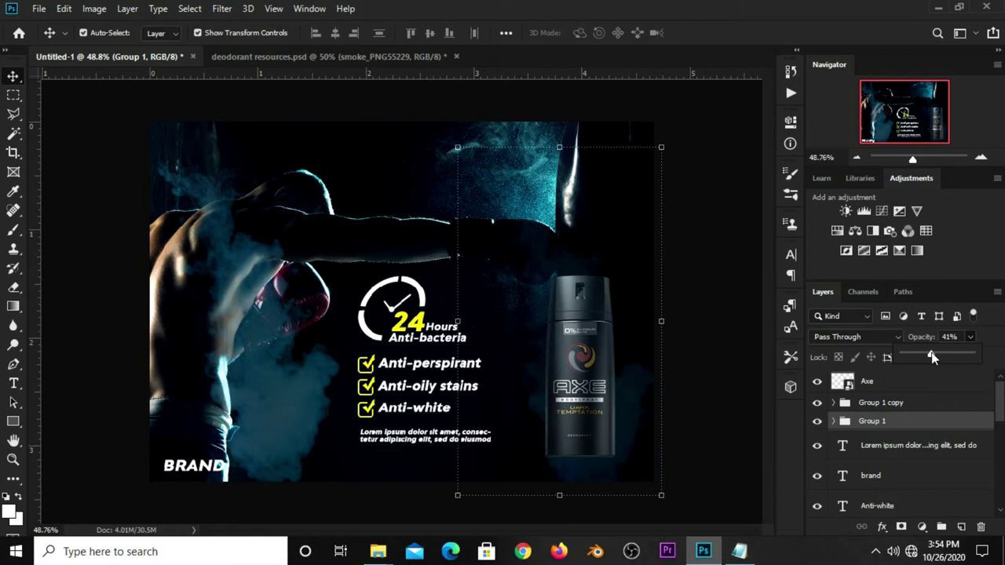
left_click(712, 369)
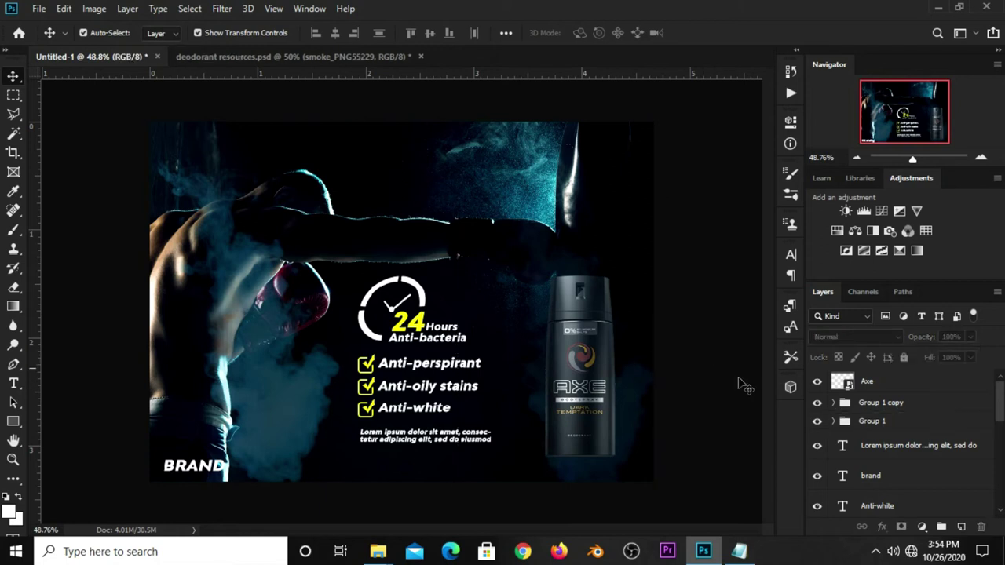
- Convert Group 1 copy to a Smart Object and enlarge it to about 140% over the boxer
left_click(897, 404)
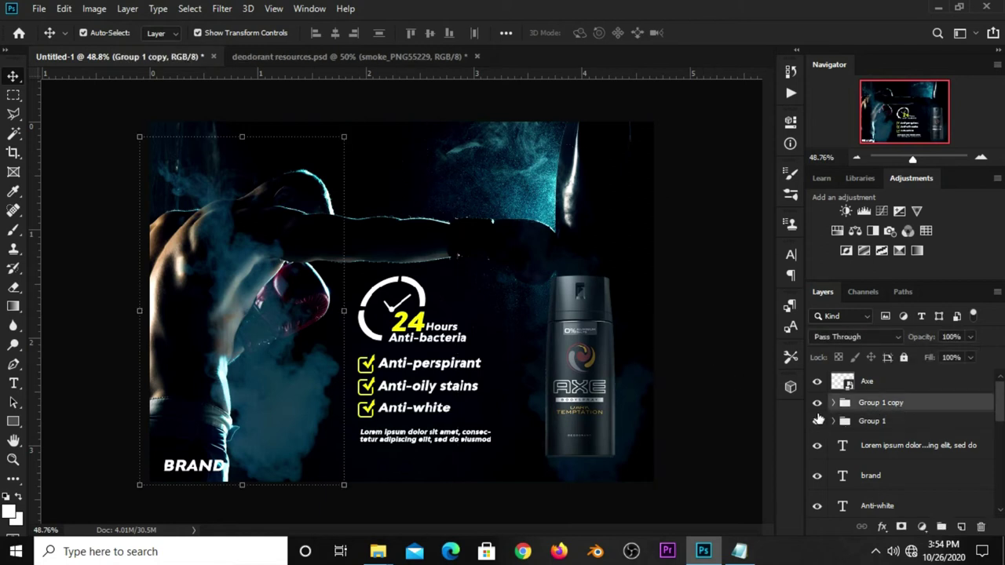
left_click(817, 402)
right_click(876, 404)
left_click(774, 206)
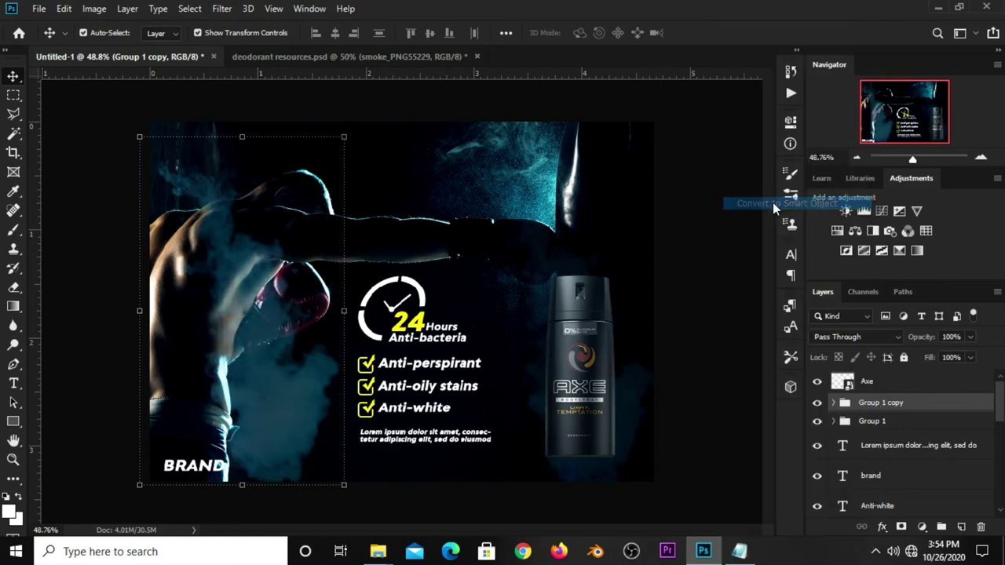
left_click(818, 407)
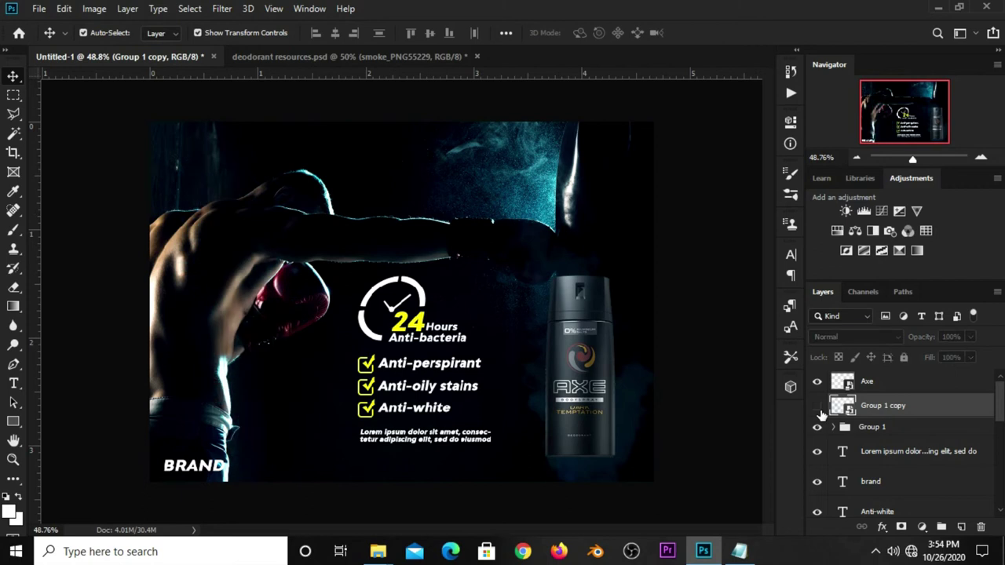
left_click_drag(344, 138, 355, 110)
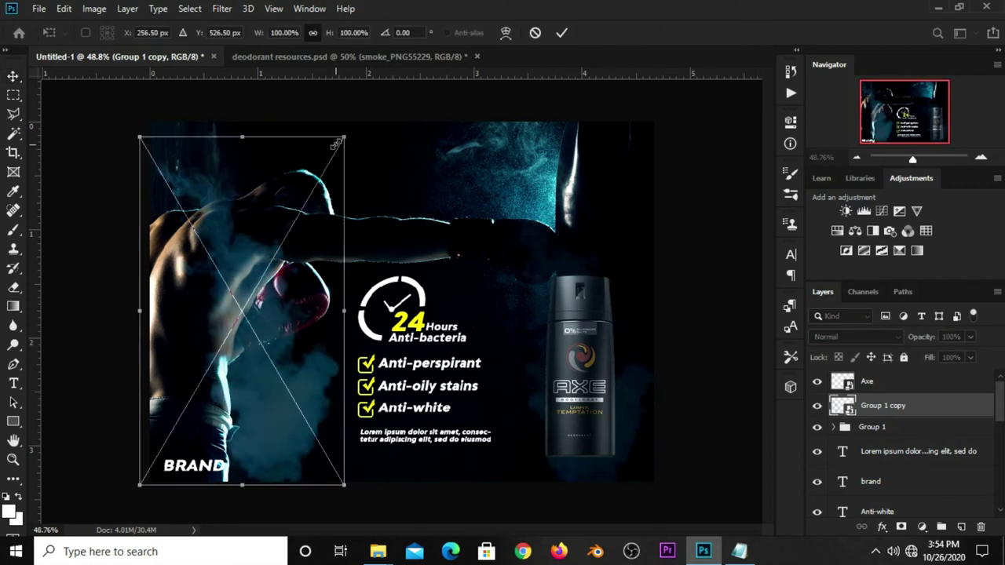
left_click_drag(140, 484, 87, 514)
left_click_drag(228, 337, 224, 318)
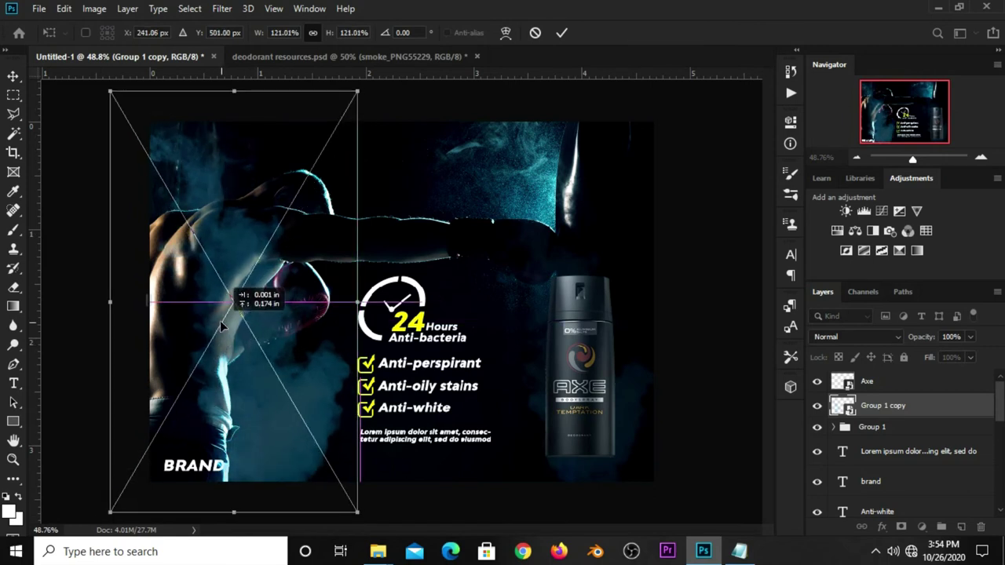
left_click_drag(354, 301, 375, 301)
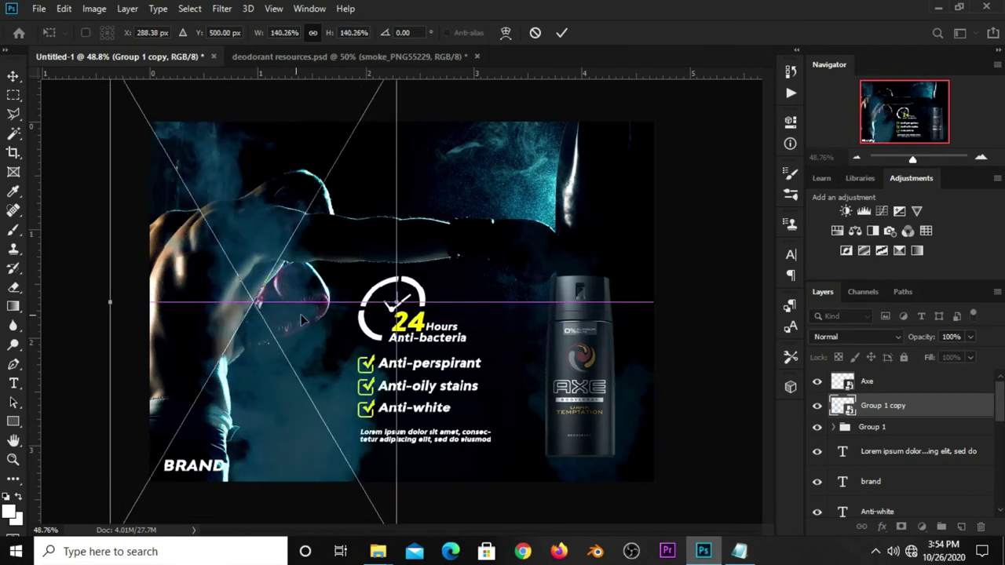
left_click_drag(235, 322, 233, 321)
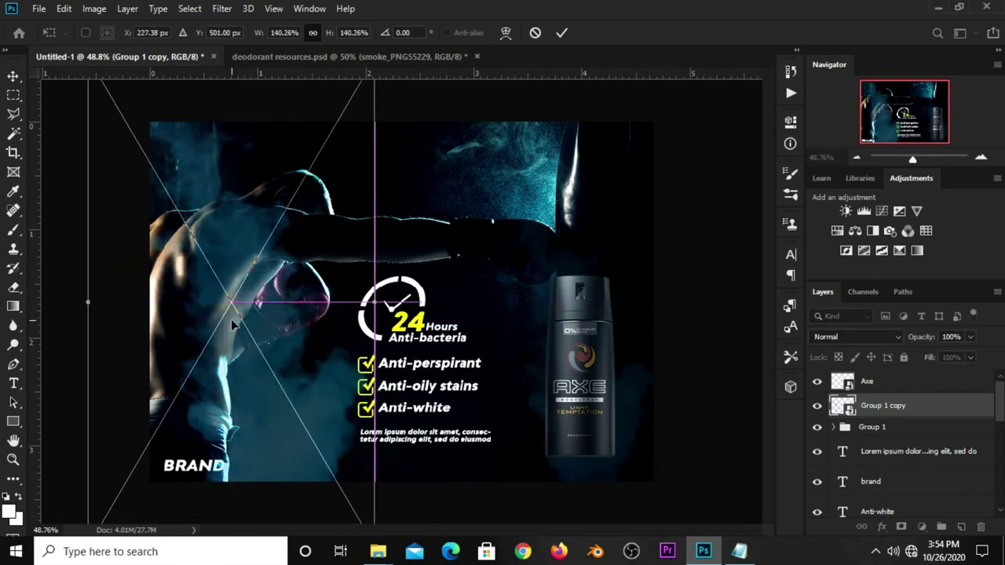
left_click(563, 33)
- Set Group 1 copy to Color blend mode and add an empty Layer 2 above the Axe can
left_click(832, 340)
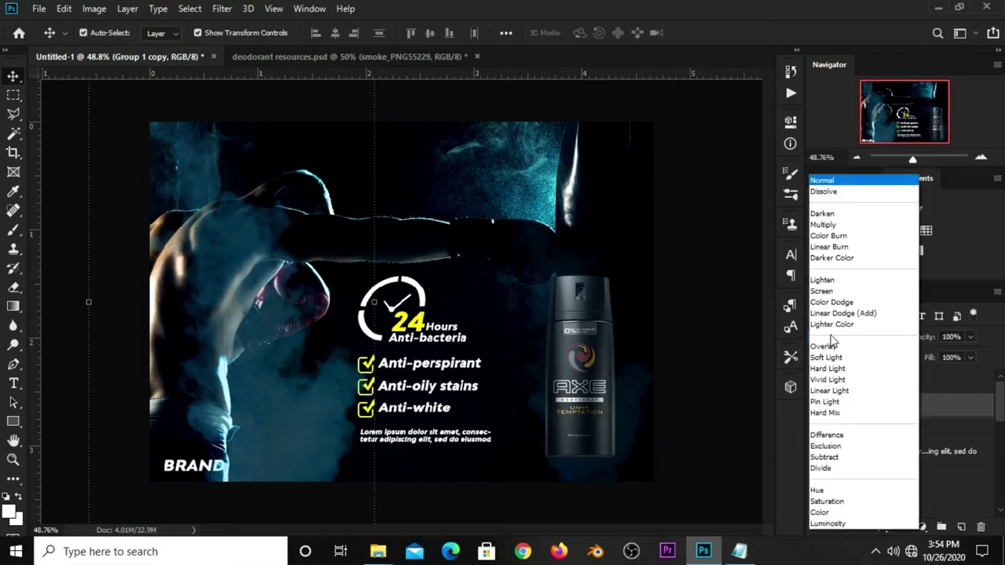
left_click(839, 514)
left_click(817, 405)
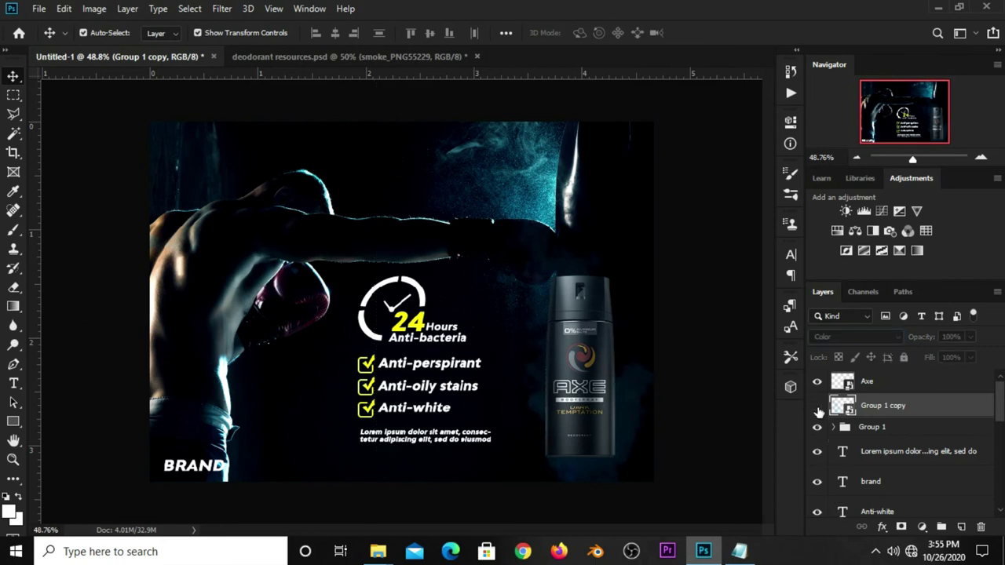
left_click(699, 325)
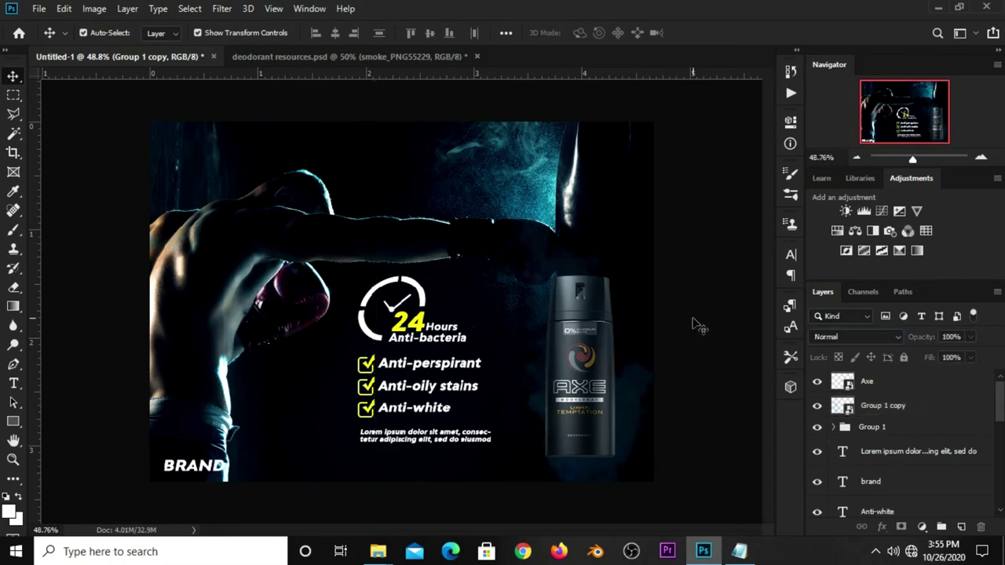
left_click(891, 383)
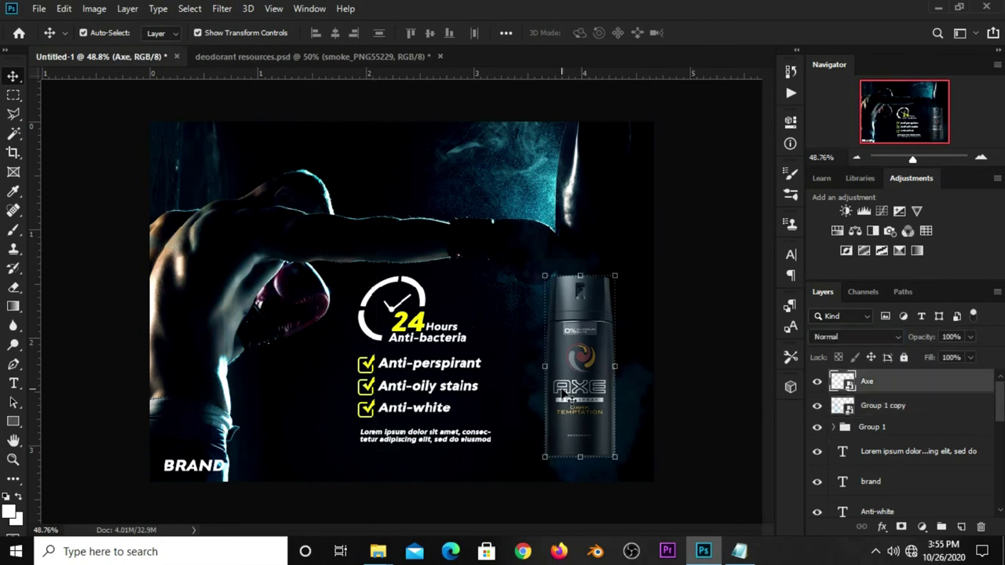
left_click(962, 525)
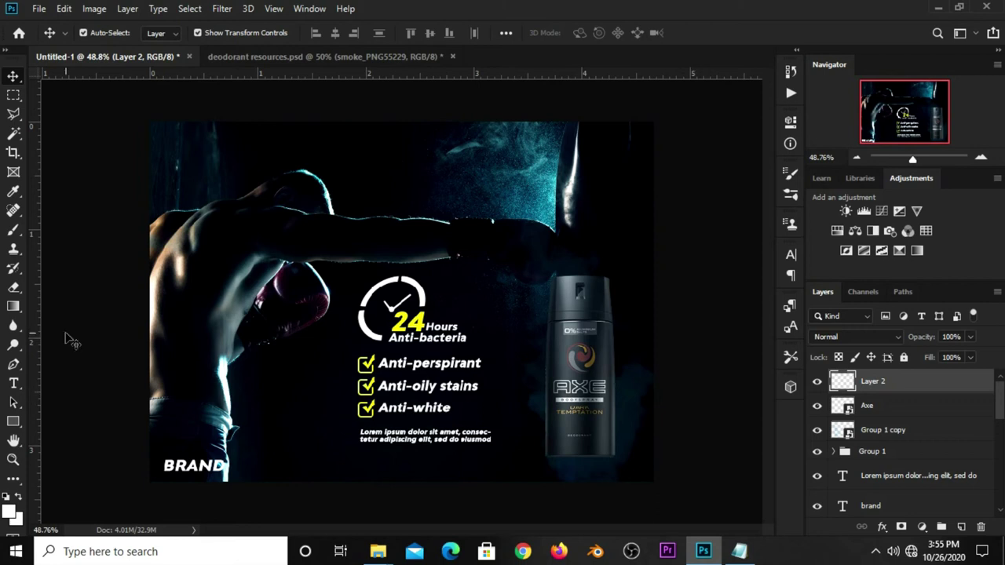
- Draw a spiral path around the Axe can with the Curvature Pen, ending above its top right
left_click(13, 365)
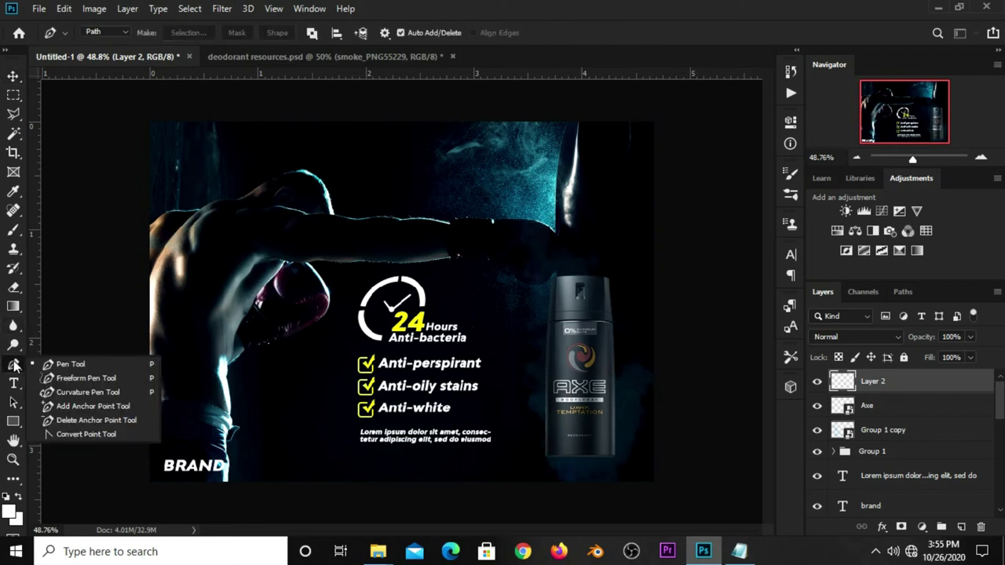
left_click(68, 396)
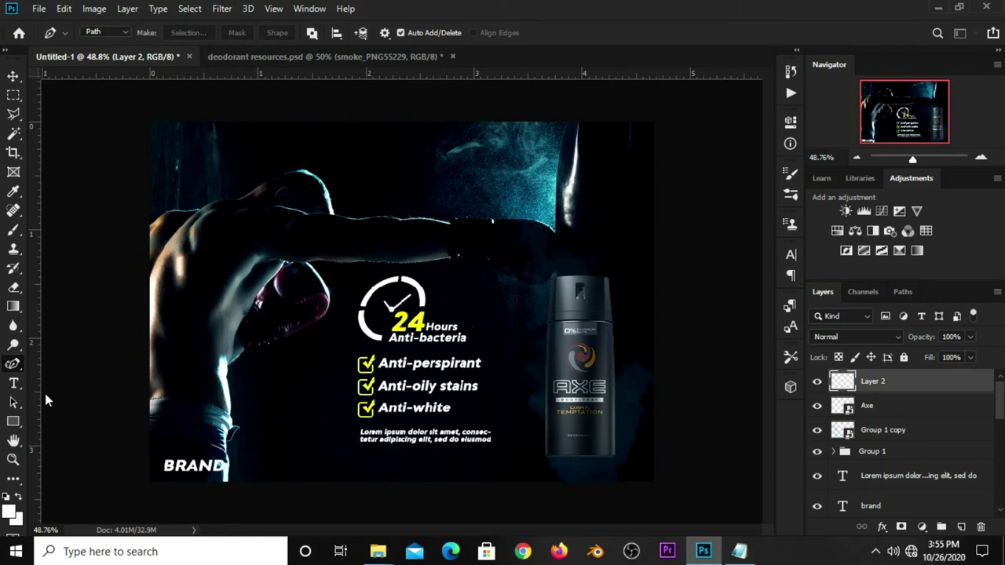
left_click(624, 417)
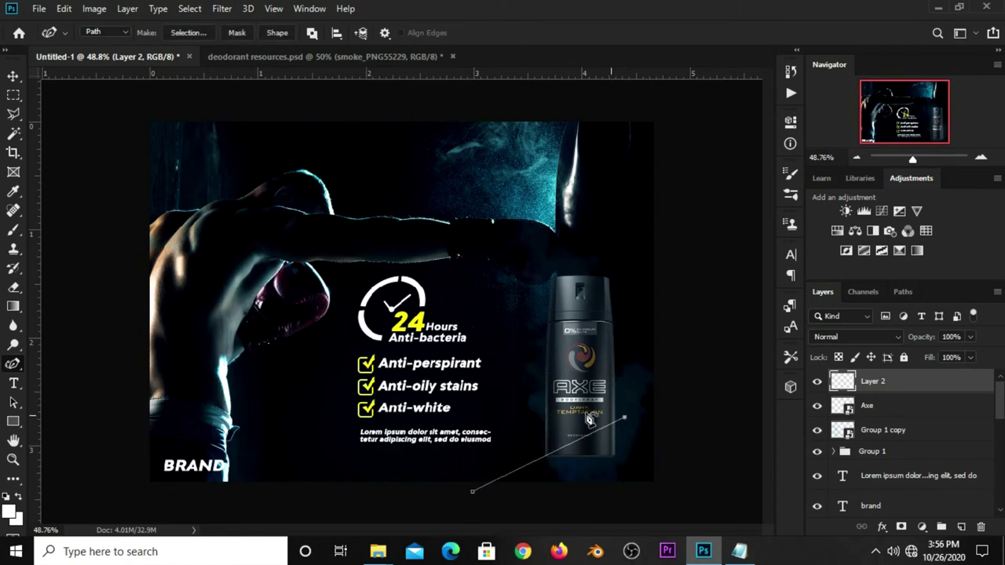
left_click(534, 398)
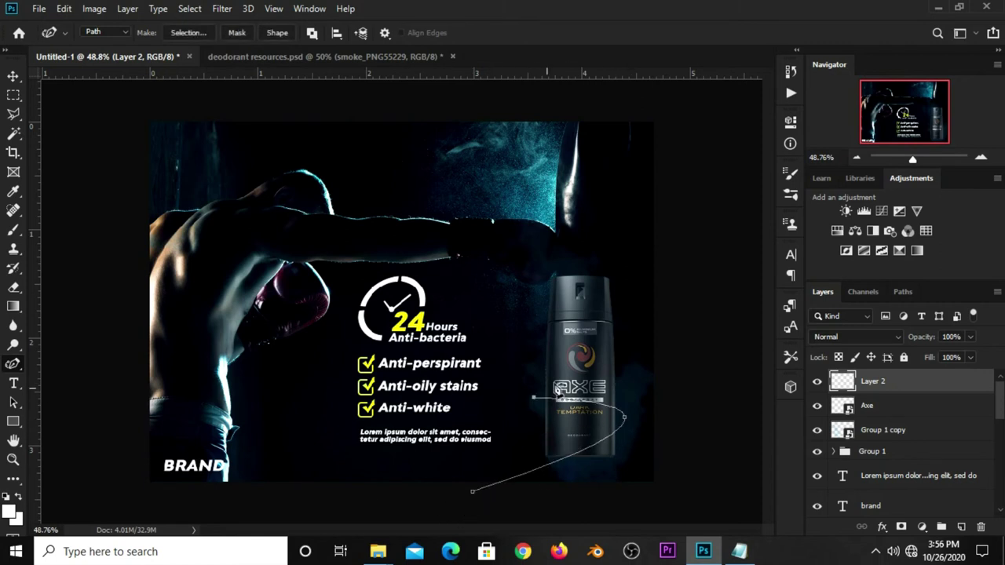
left_click(623, 368)
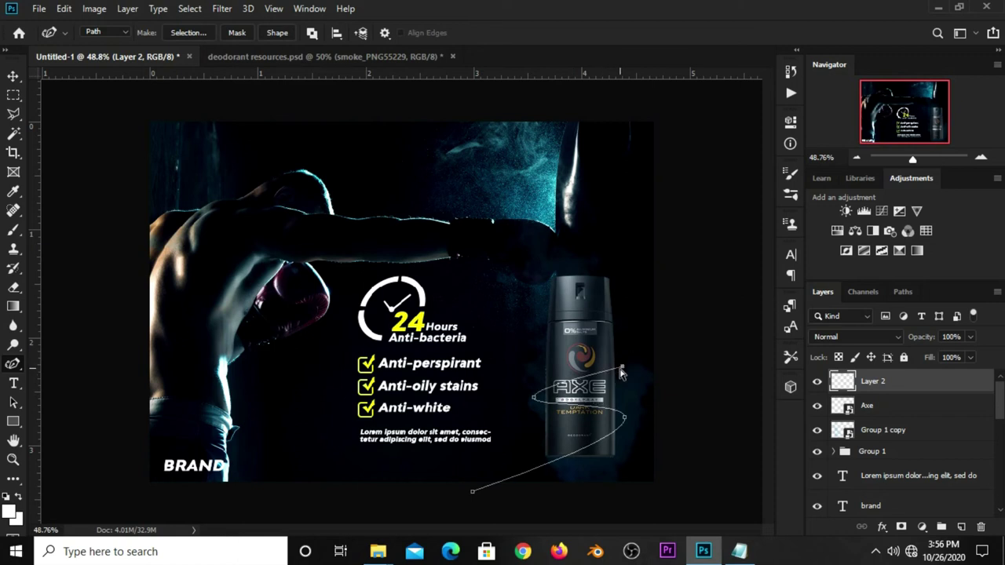
left_click(536, 332)
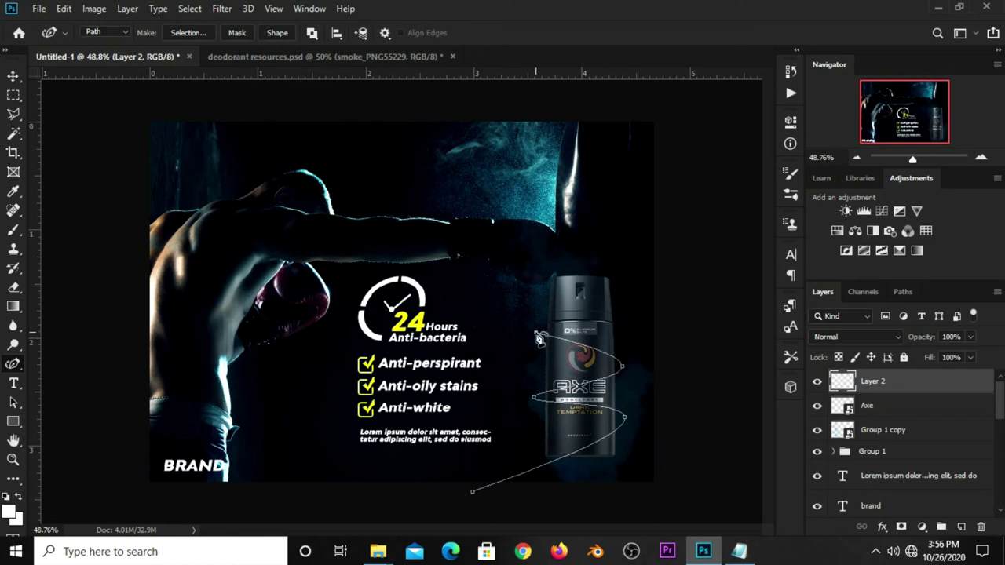
left_click(658, 284)
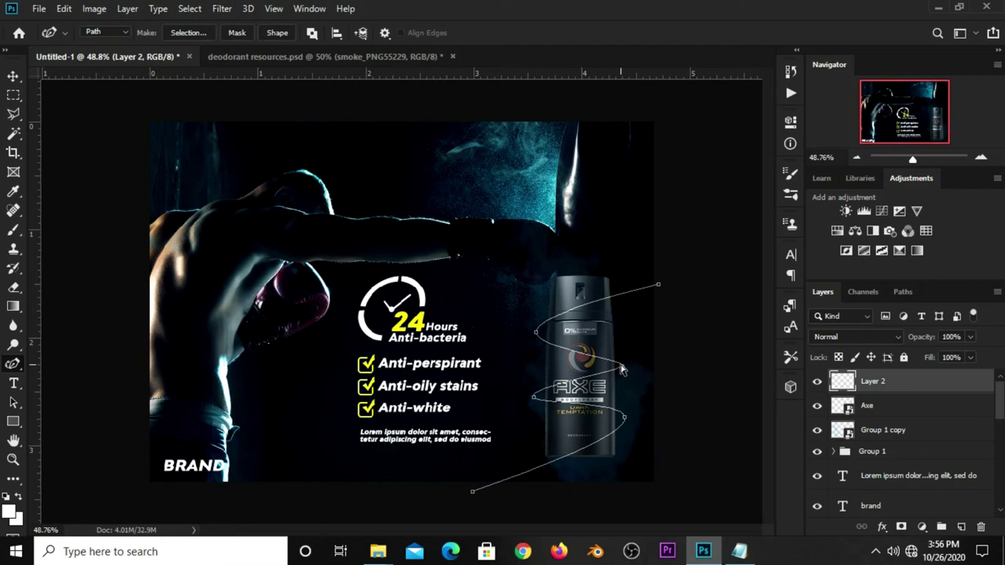
- Refine the spiral's curve at the anchor beside the can's right side and show the work path
left_click(625, 369)
left_click_drag(626, 374, 625, 371)
left_click_drag(623, 369, 626, 373)
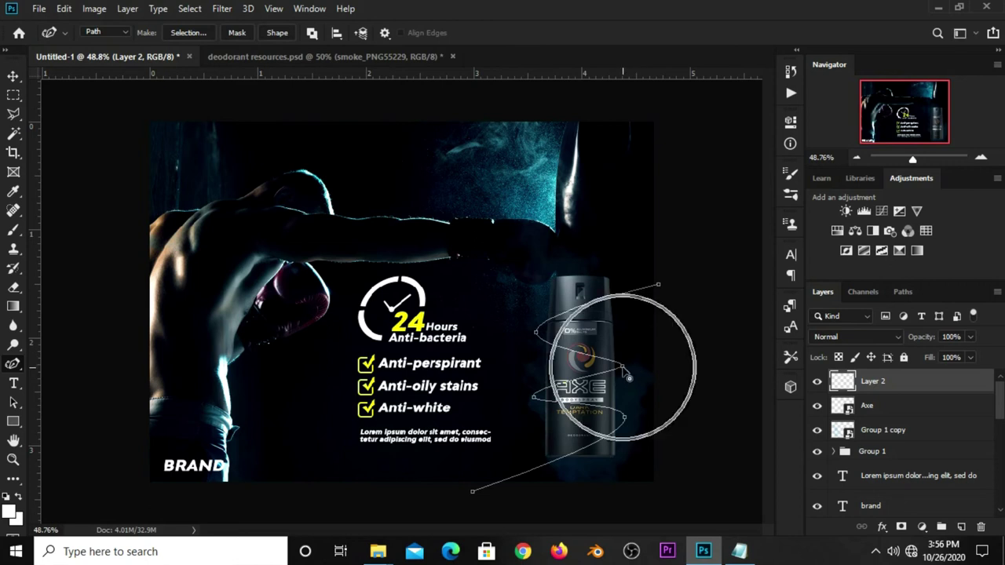
left_click(626, 371)
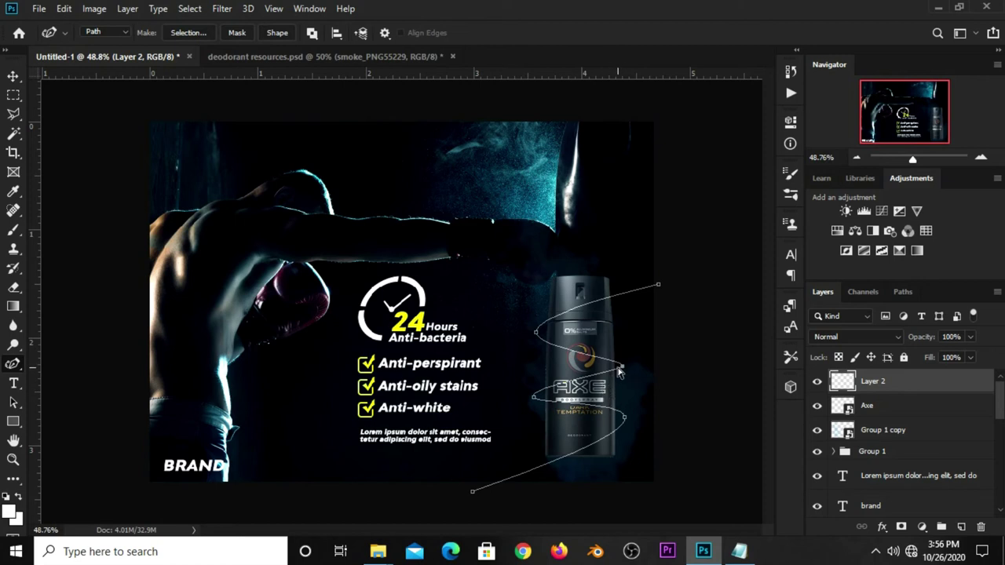
left_click_drag(624, 370, 631, 364)
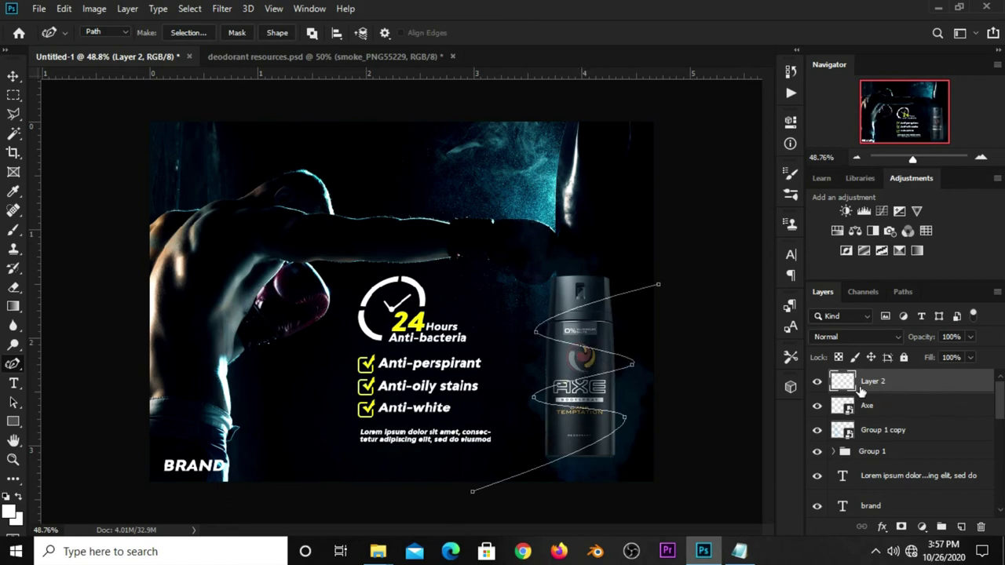
left_click(901, 292)
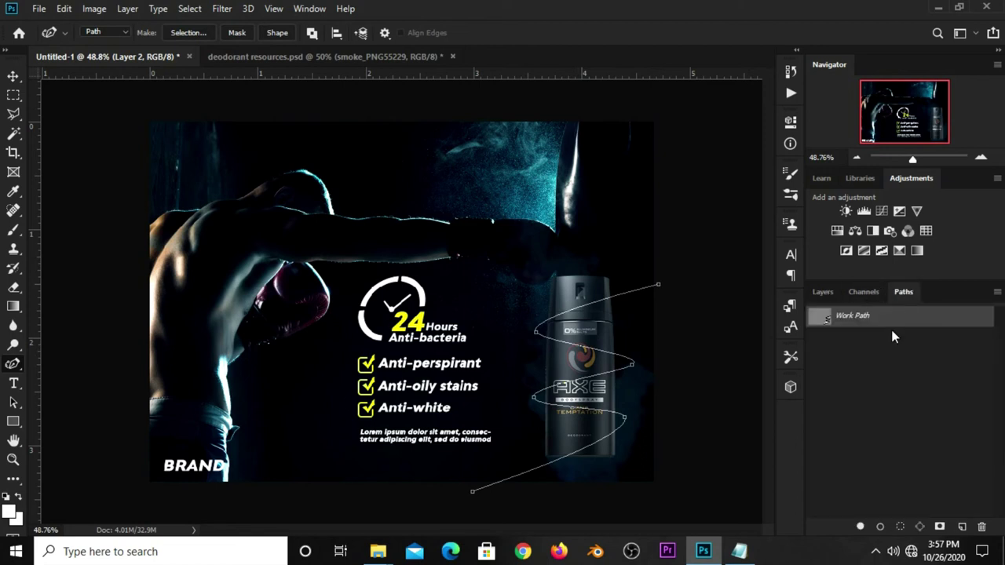
- Set up the Brush tool with 100% hardness and size 7
left_click(13, 229)
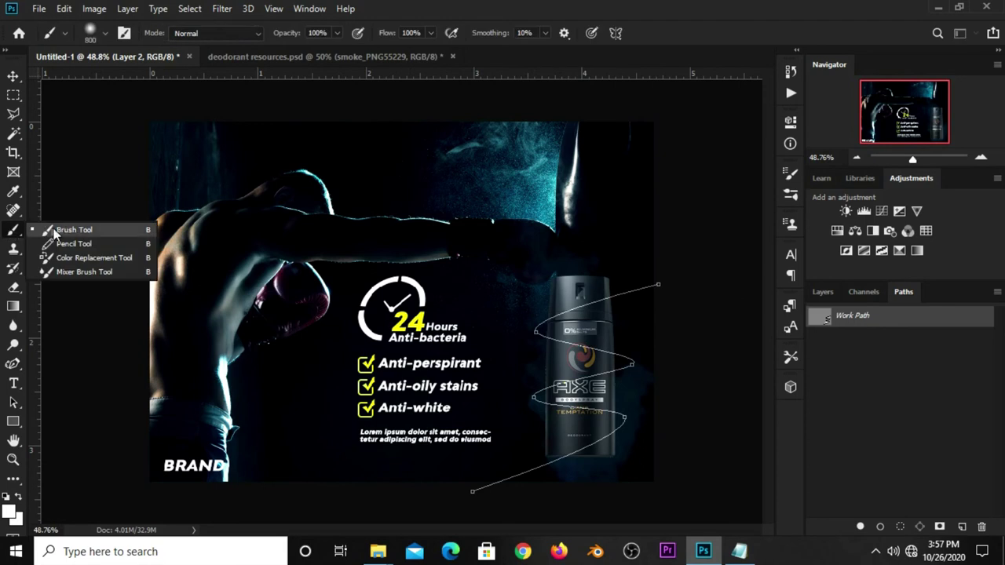
left_click(55, 230)
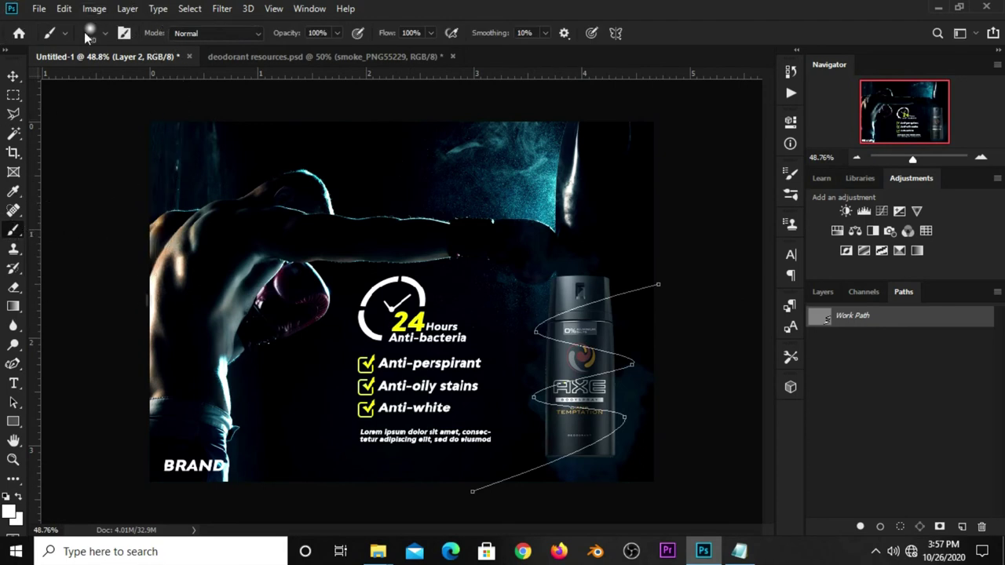
left_click(86, 33)
left_click_drag(158, 98, 129, 97)
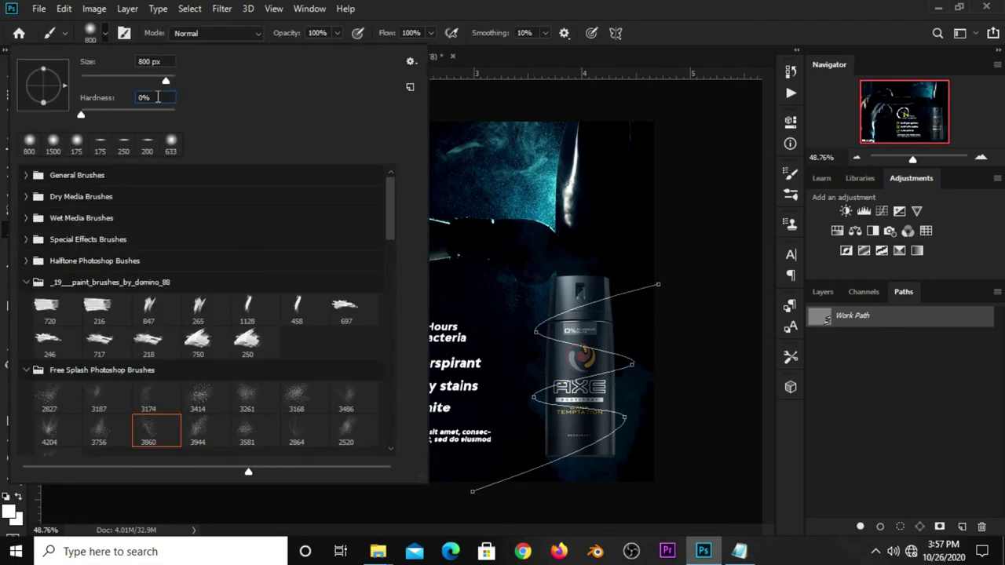
type("100")
key("Return")
left_click(131, 62)
type("7")
key("Return")
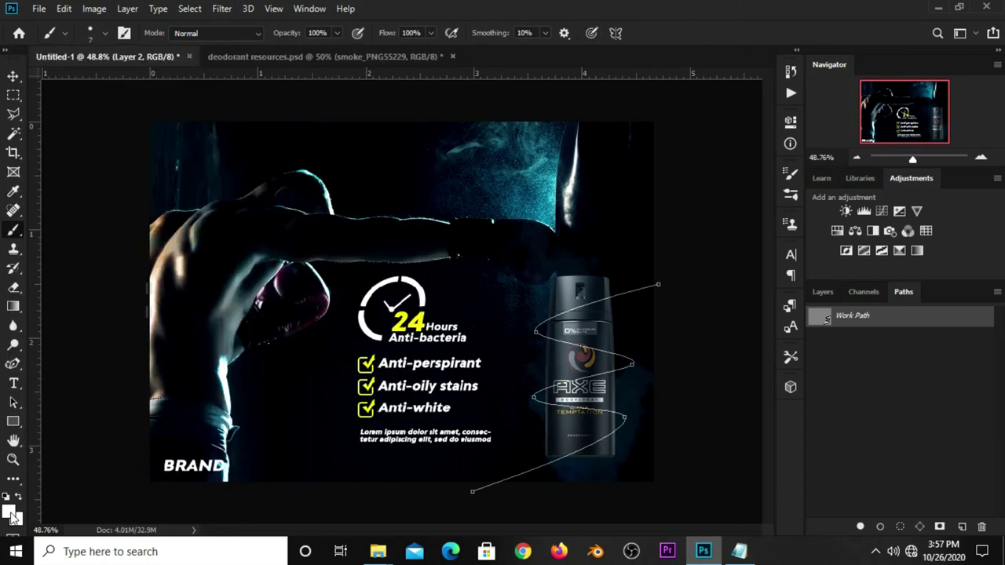
- Make white the foreground colour and stroke the Work Path with the Brush
left_click(10, 513)
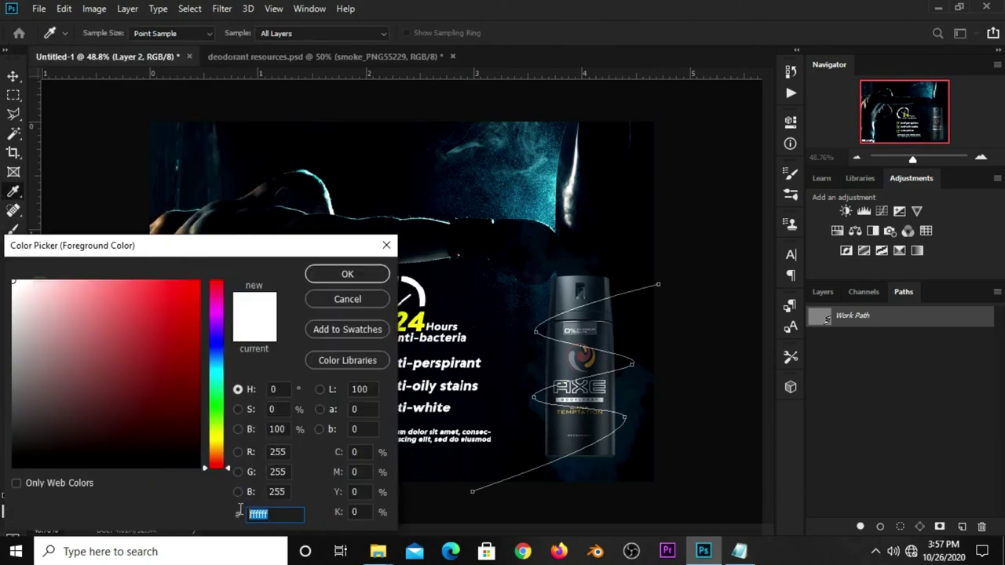
left_click(346, 274)
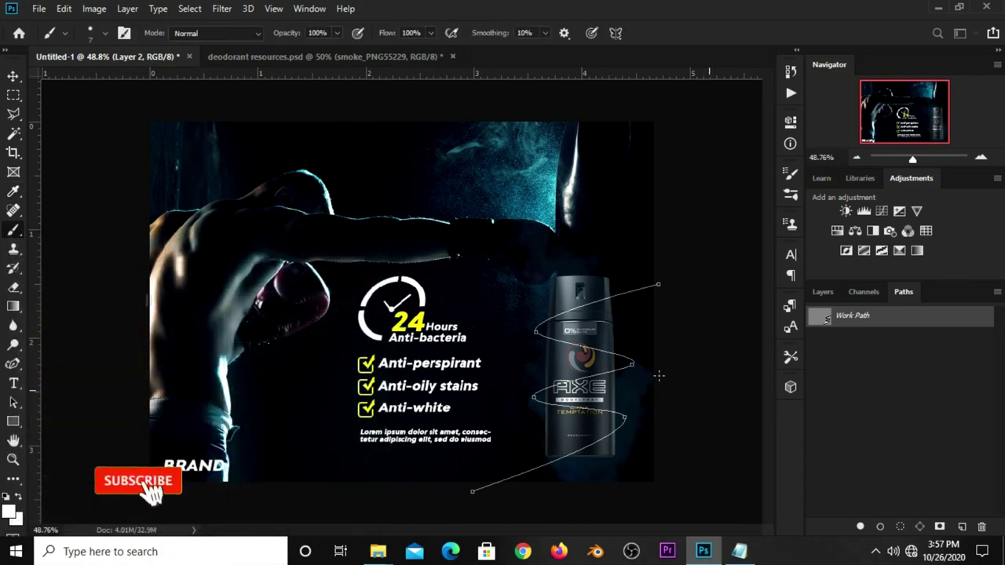
right_click(867, 319)
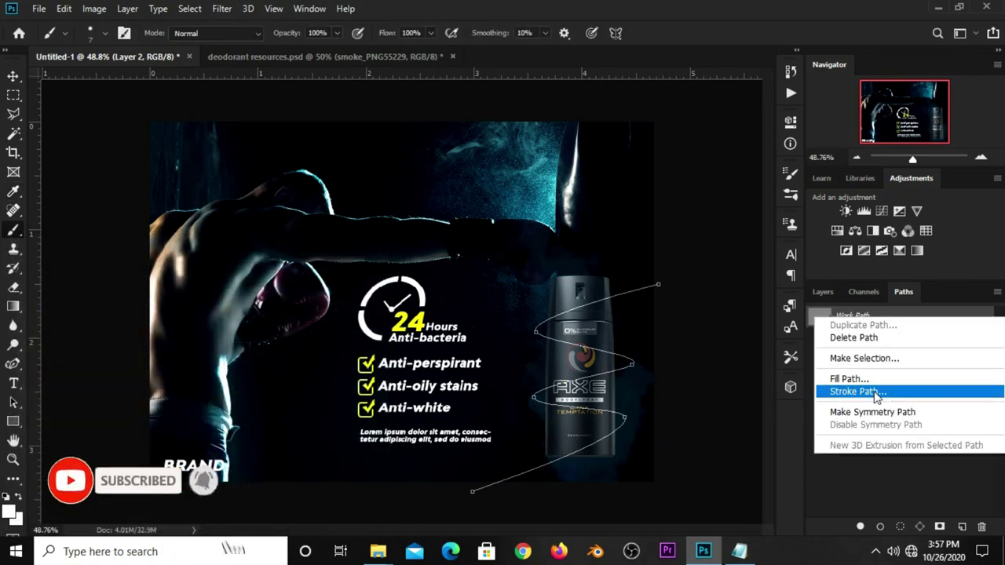
left_click(876, 397)
left_click(595, 183)
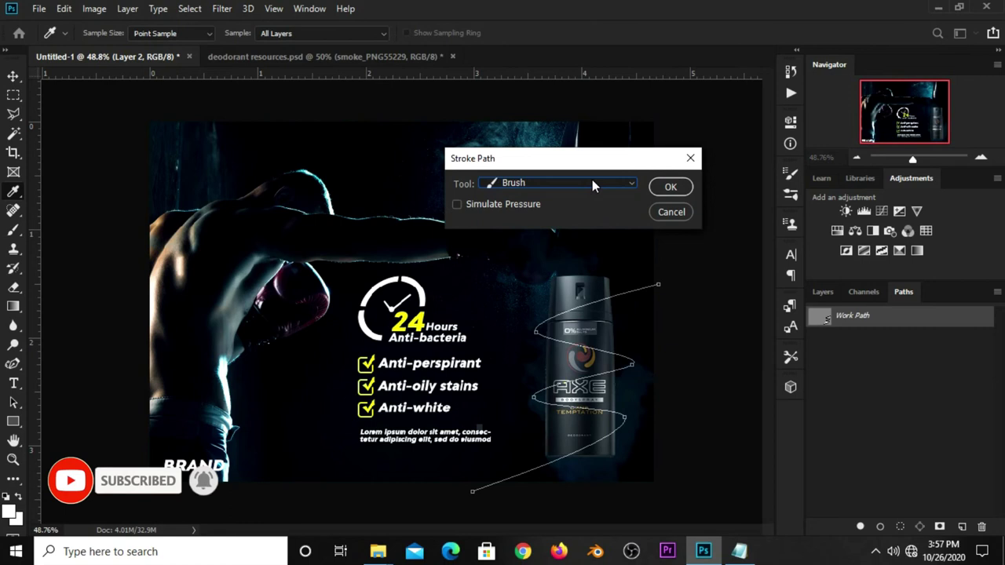
left_click(610, 183)
left_click(546, 211)
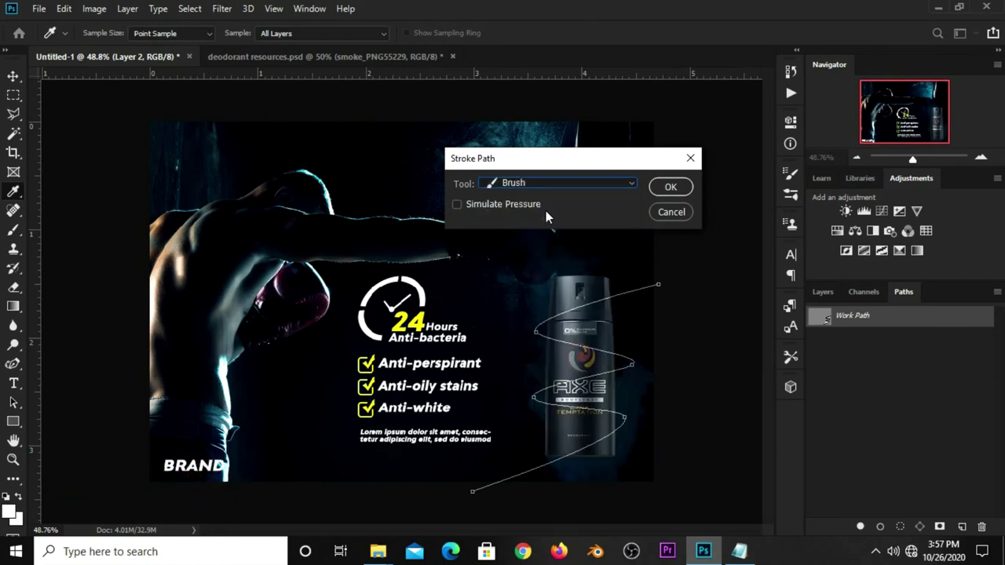
left_click(670, 187)
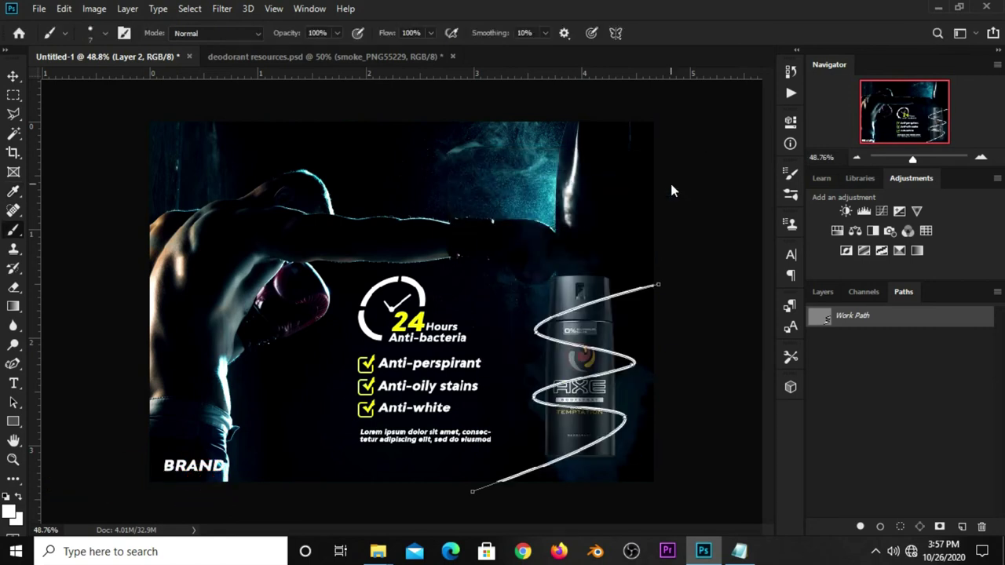
- Delete the Work Path and compare the white swirl layer on and off
right_click(852, 316)
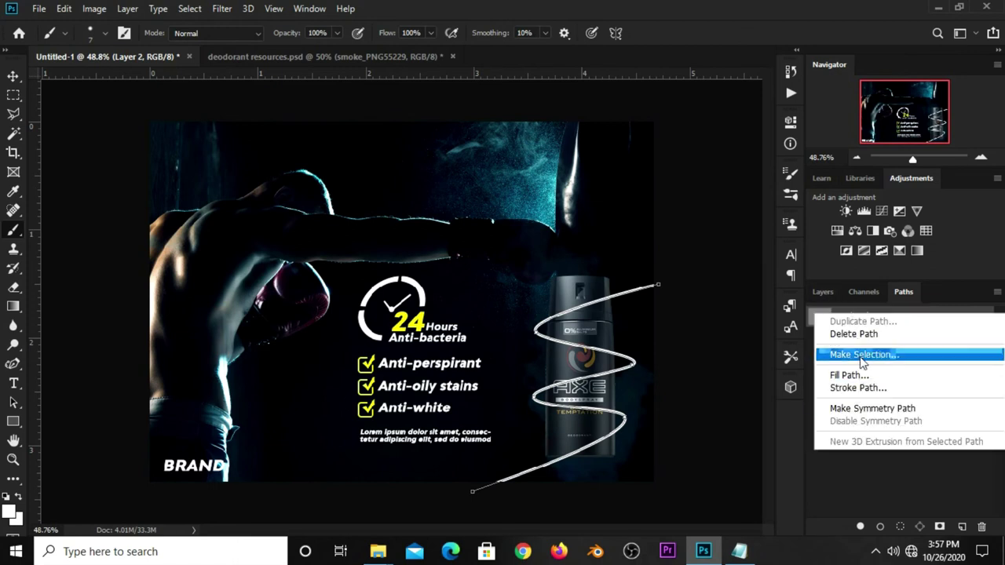
left_click(854, 334)
left_click(820, 293)
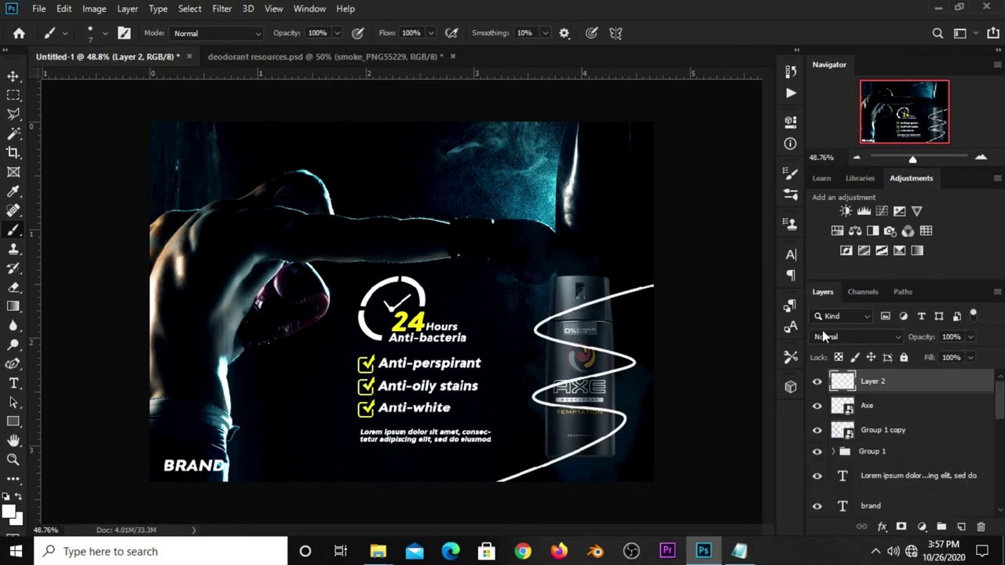
left_click(817, 381)
left_click(817, 381)
key("v")
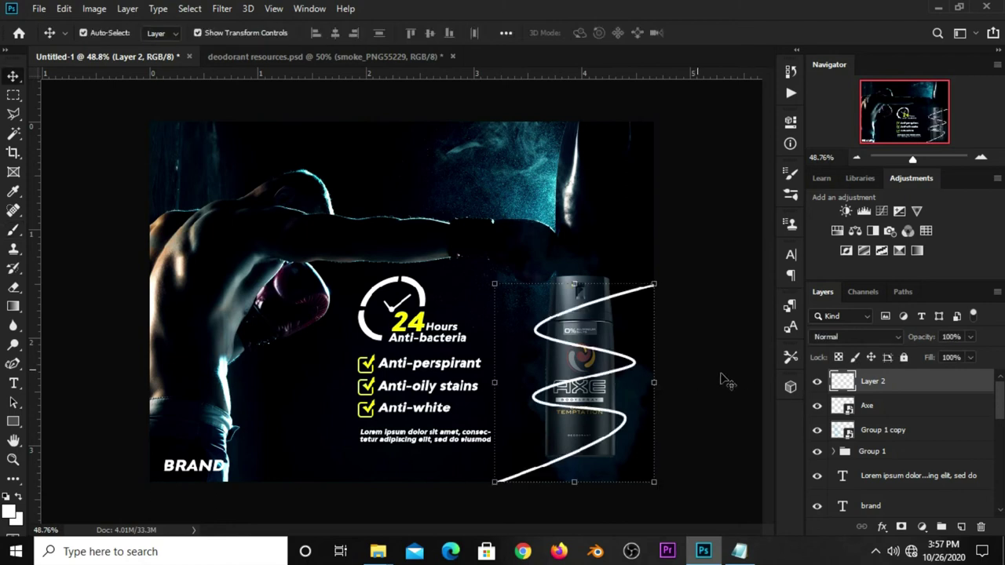
left_click(818, 382)
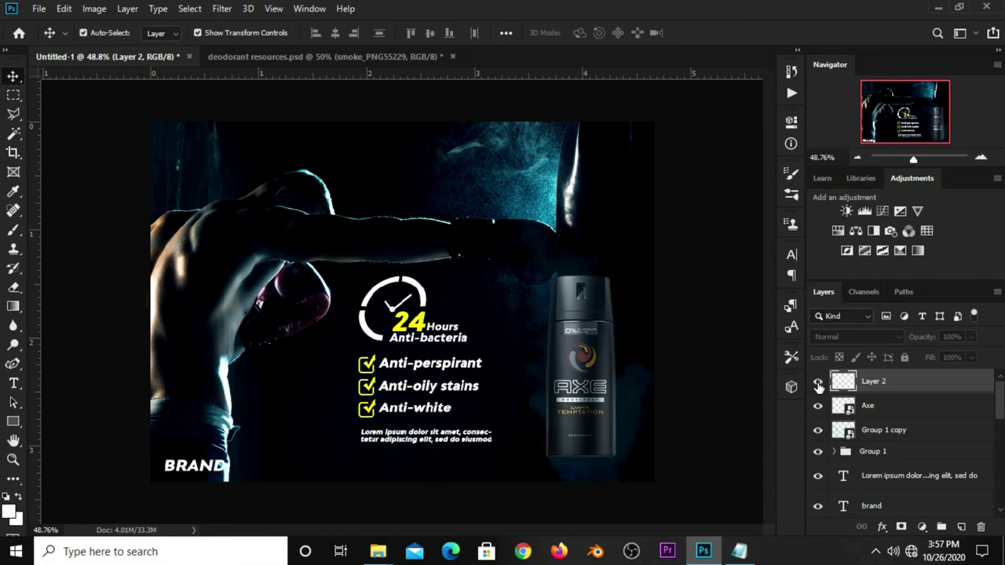
left_click(817, 381)
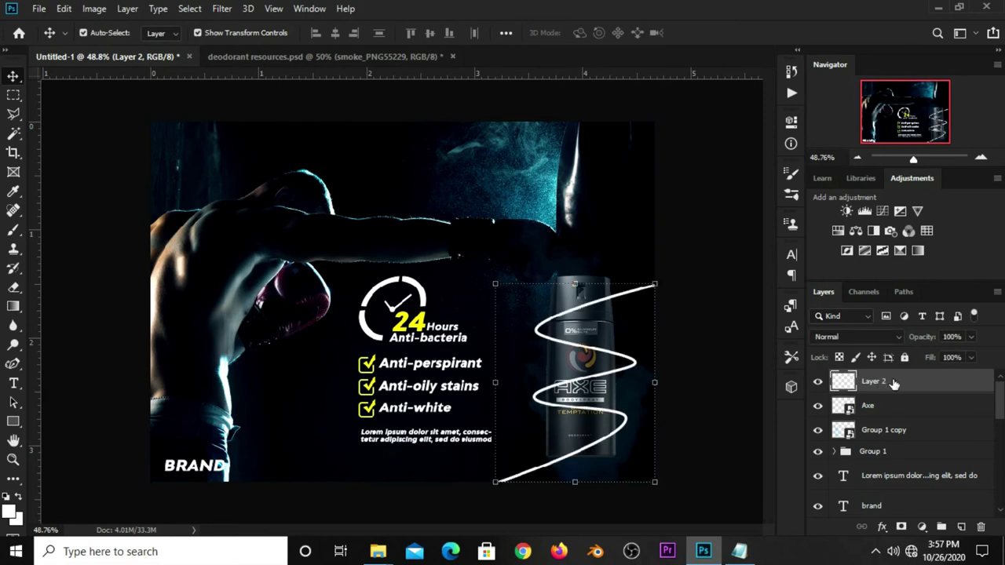
- Convert Layer 2 to a Smart Object and apply a 3.4-pixel Gaussian Blur
right_click(892, 384)
left_click(752, 203)
left_click(819, 381)
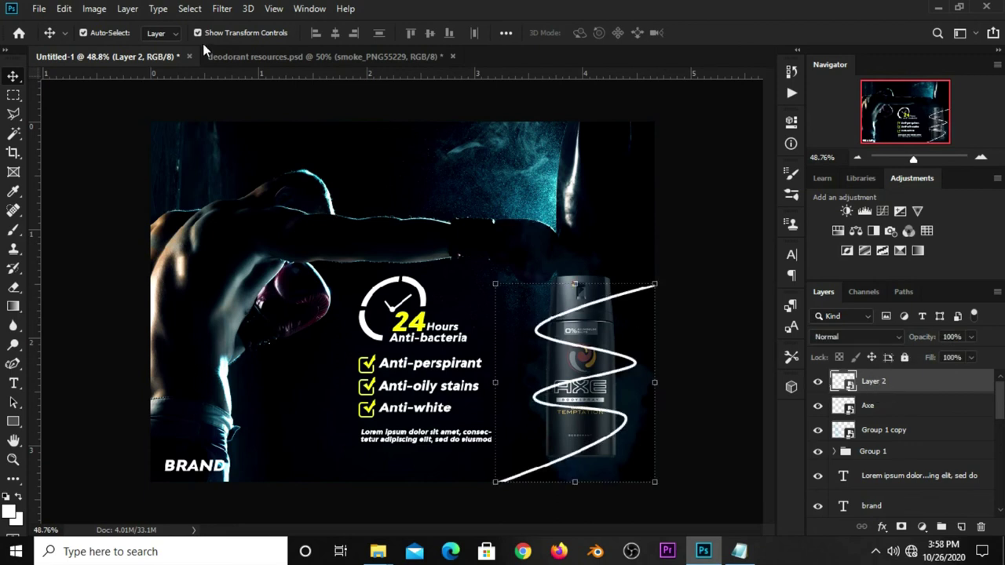
left_click(222, 10)
mouse_move(229, 176)
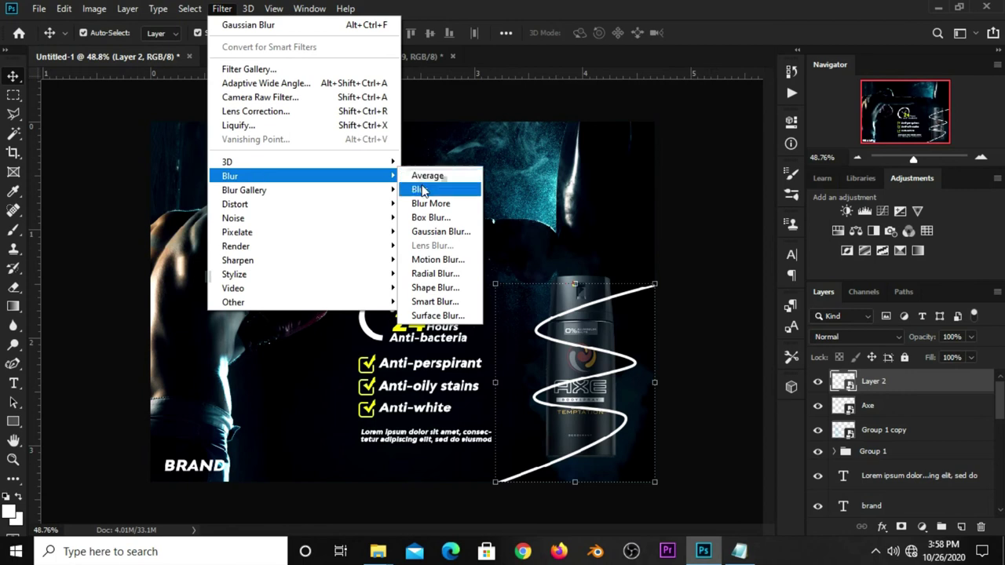
left_click(422, 232)
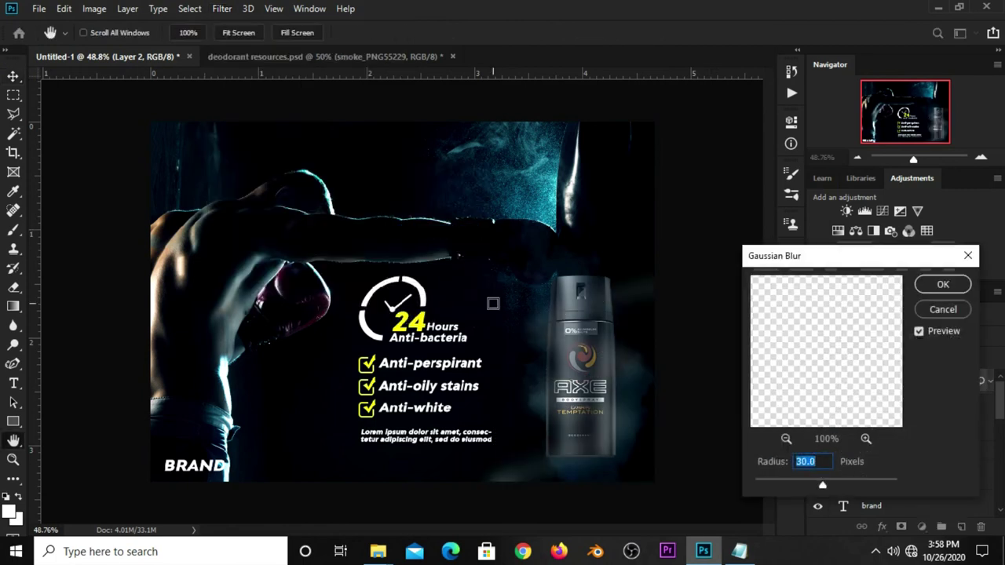
type("3.")
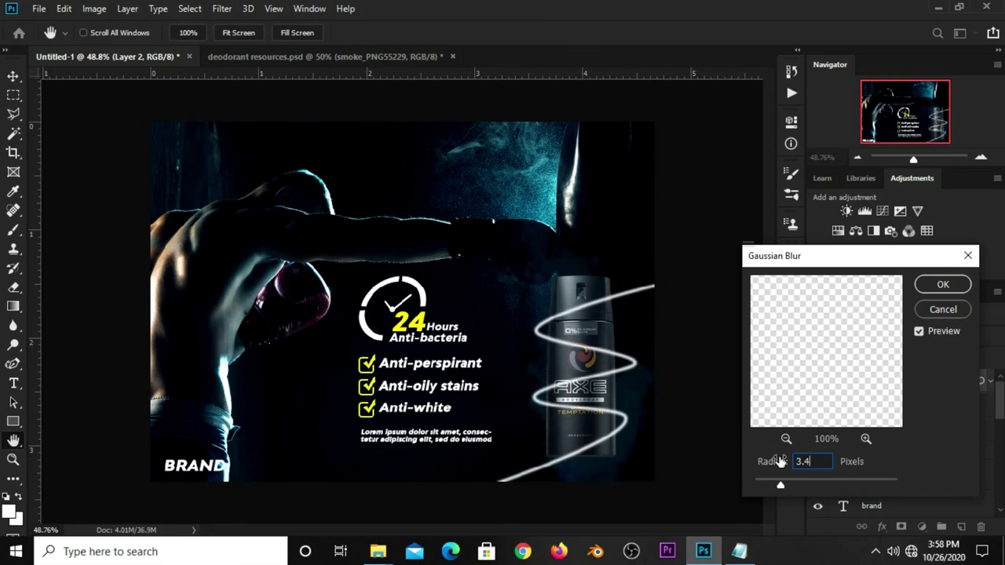
left_click(942, 285)
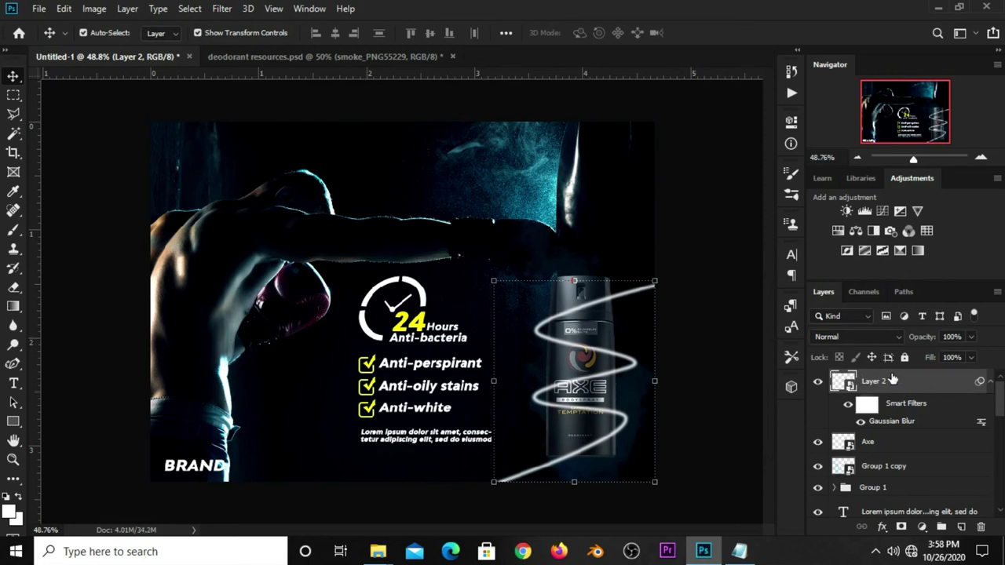
- Give Layer 2 a Screen Outer Glow at 40% opacity in teal 247d99, then add a layer mask
left_click(881, 526)
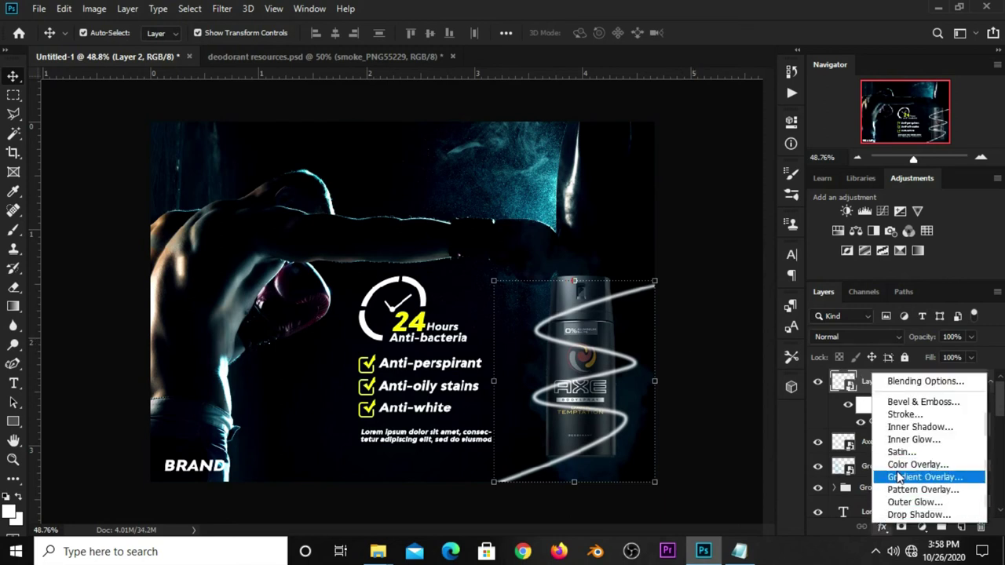
key("Escape")
key("h")
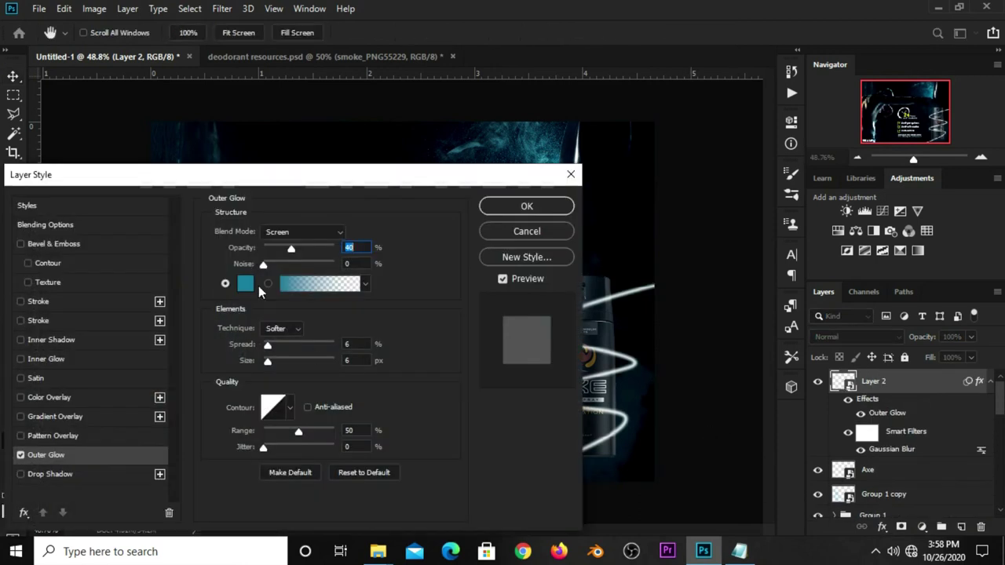
left_click_drag(278, 174, 340, 147)
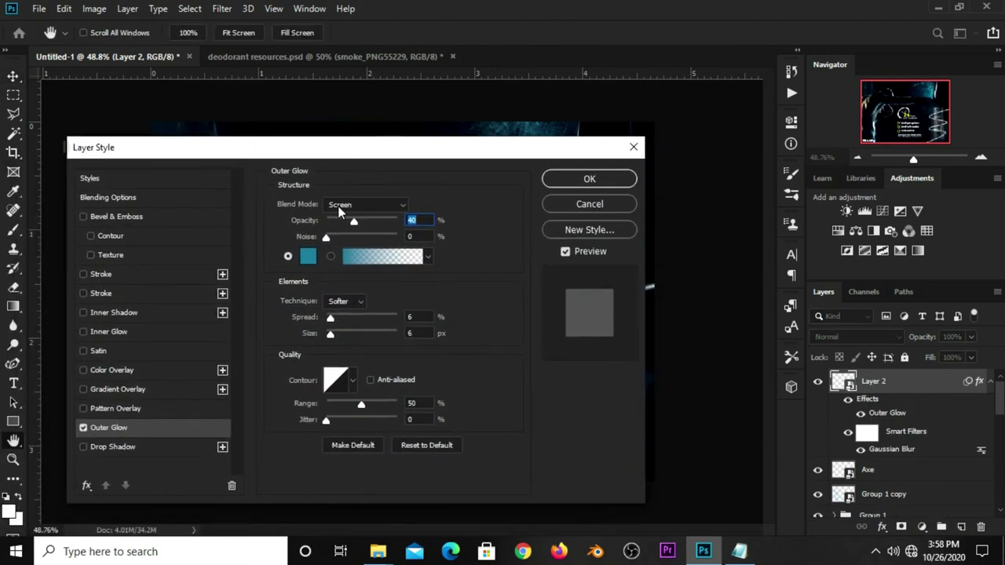
left_click(340, 208)
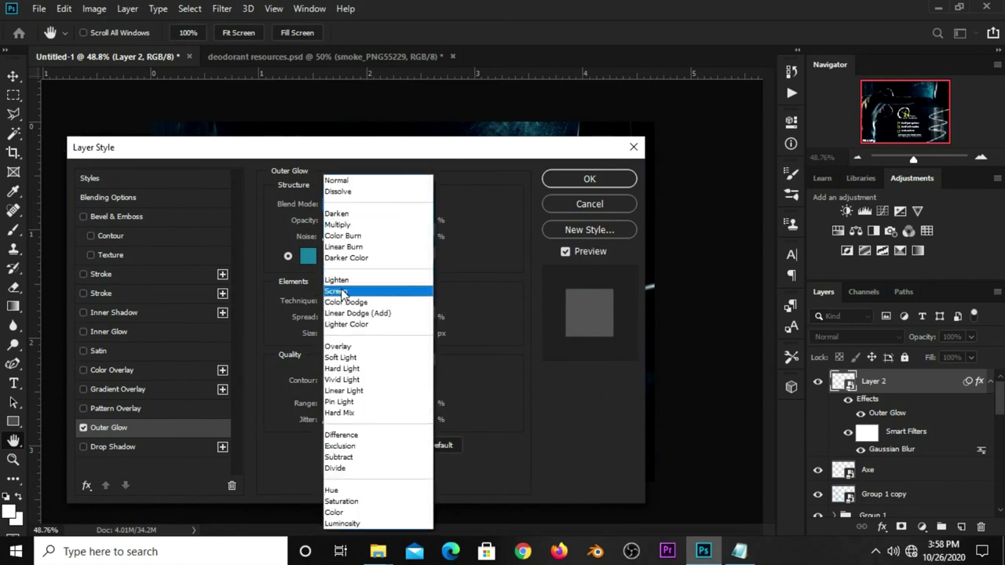
left_click(343, 292)
double_click(425, 221)
double_click(416, 238)
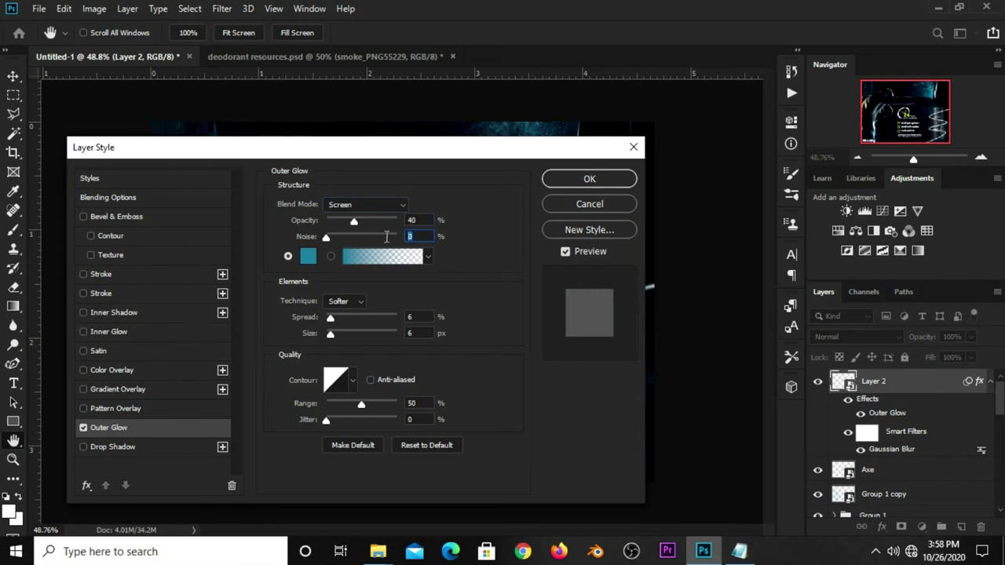
left_click(309, 259)
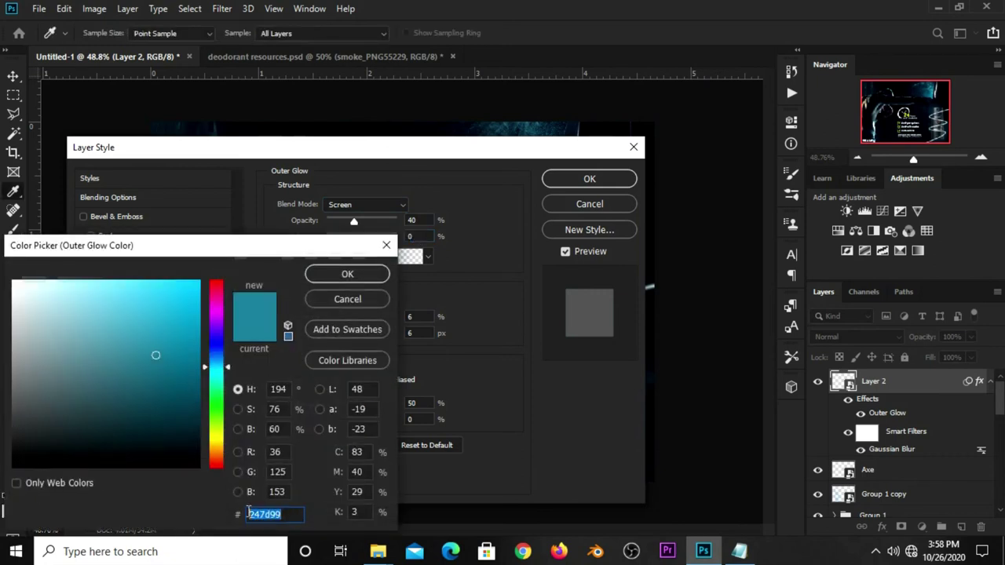
left_click(331, 276)
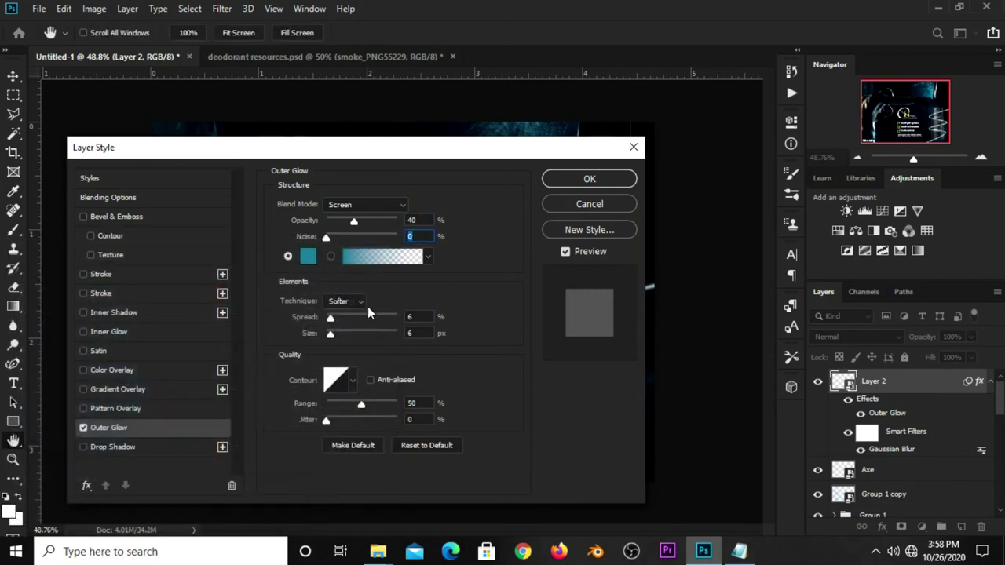
double_click(429, 316)
left_click(351, 302)
left_click(565, 183)
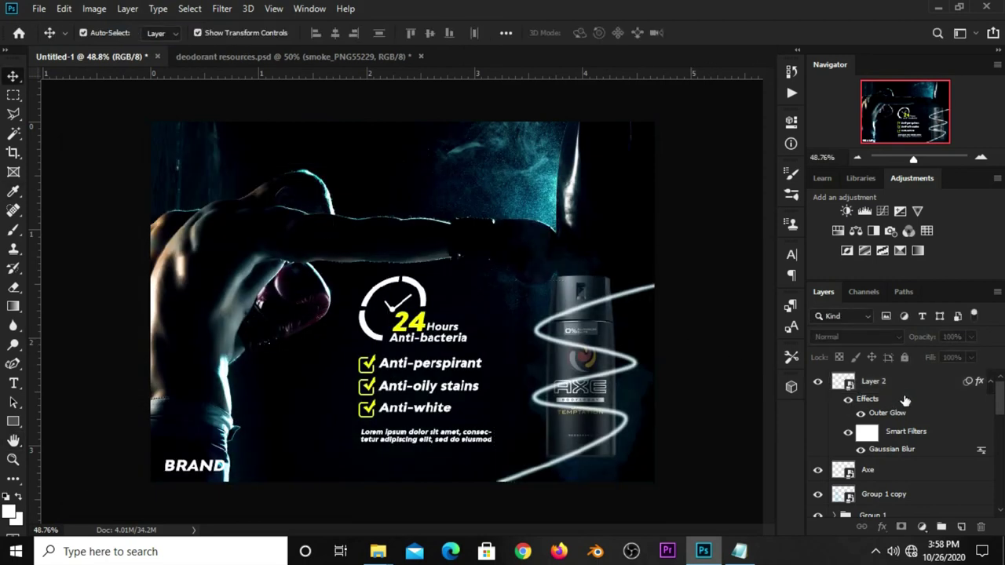
left_click(873, 383)
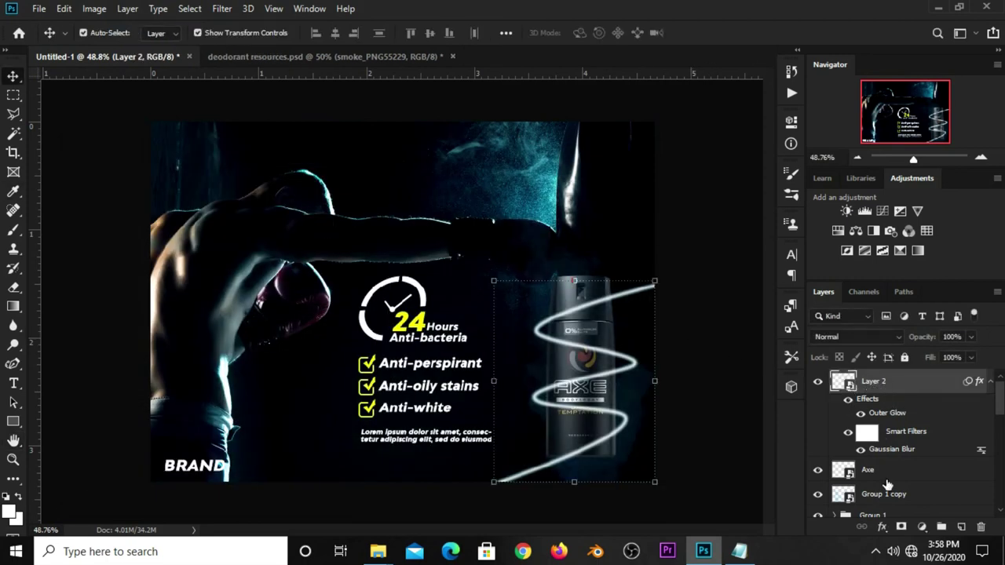
left_click(900, 527)
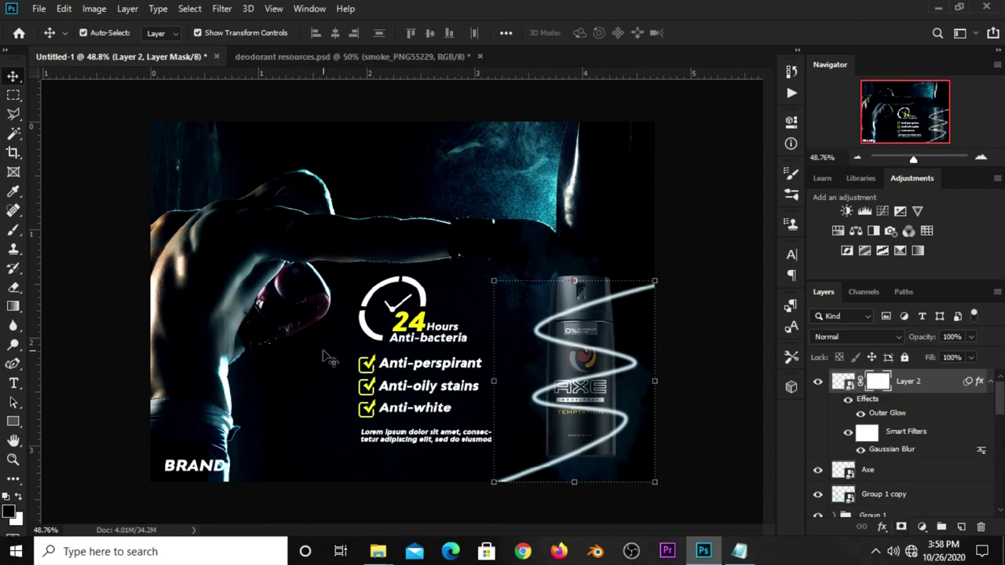
- Select the area around the Axe can's top with the Polygonal Lasso
left_click(14, 114)
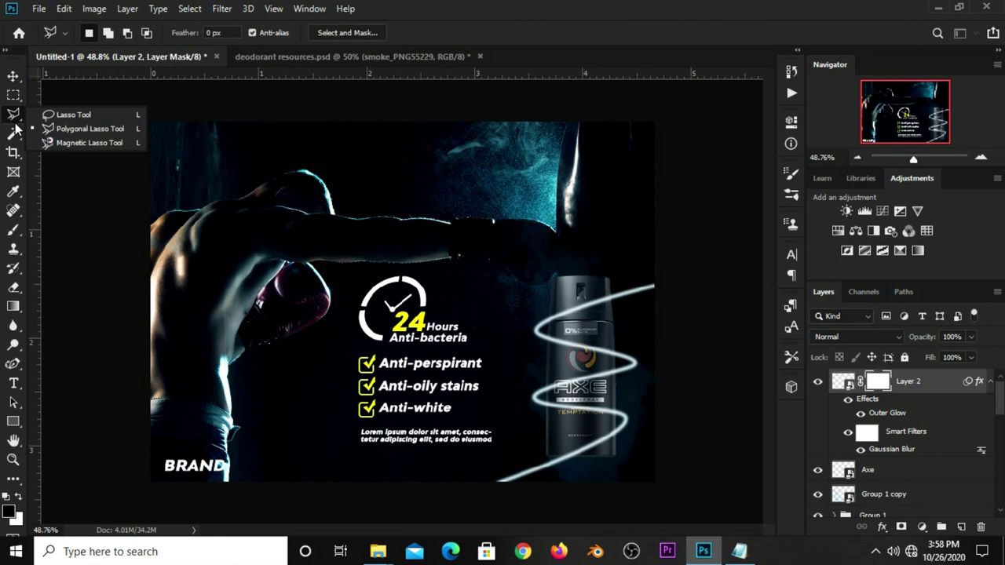
left_click(85, 127)
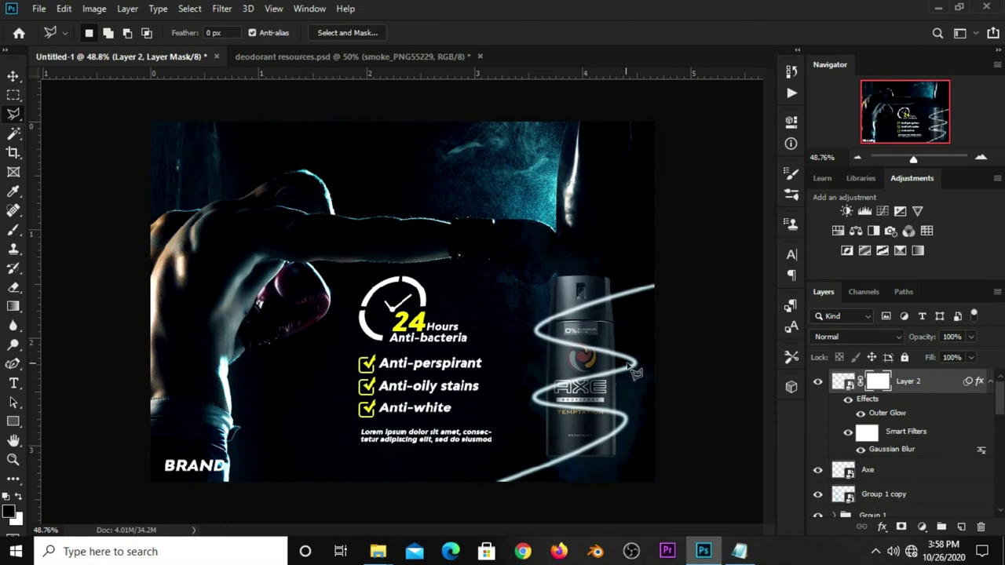
scroll(628, 369, "up", 1)
scroll(627, 370, "up", 1)
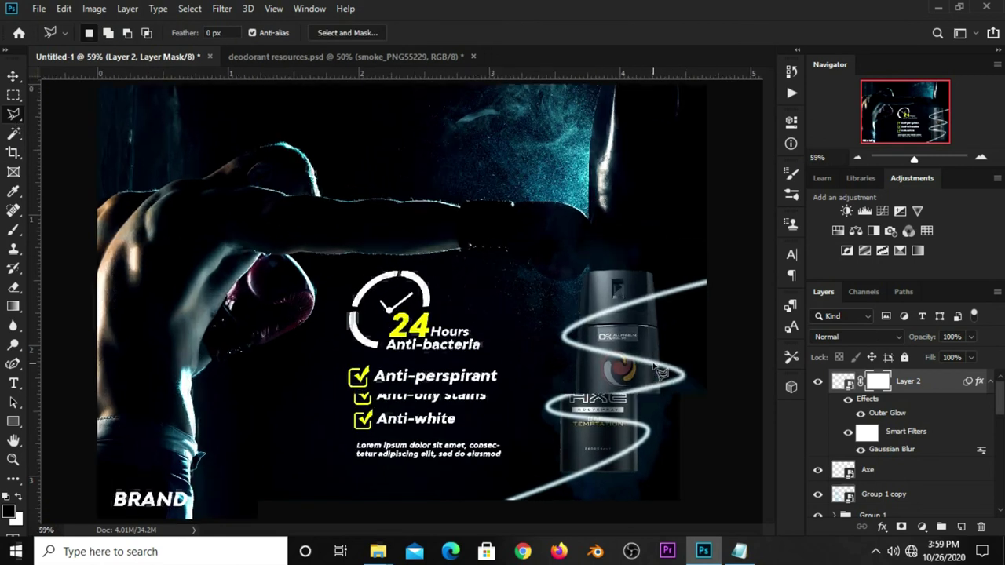
scroll(622, 371, "up", 1)
scroll(617, 372, "up", 1)
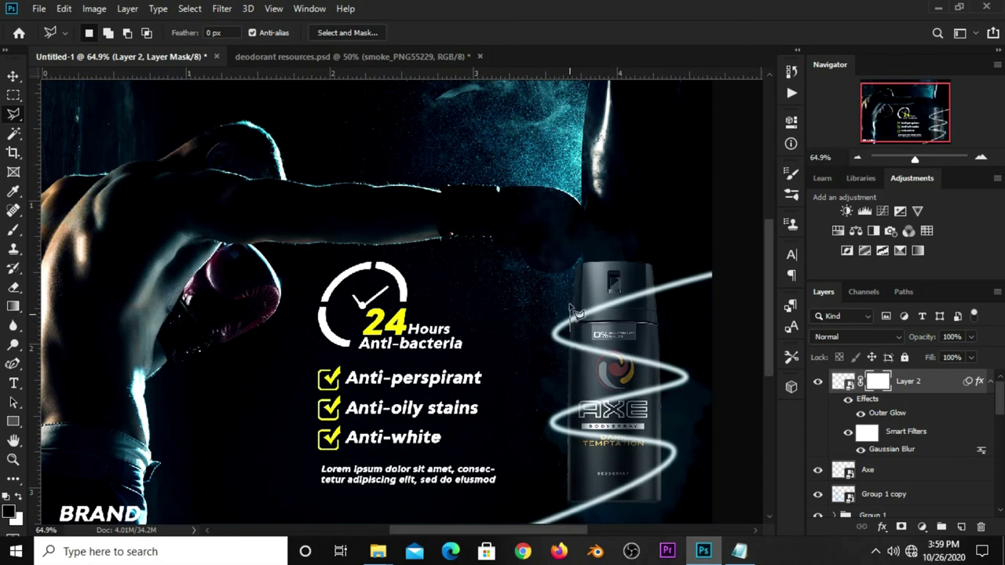
left_click(573, 309)
left_click(652, 280)
left_click(661, 320)
left_click(575, 336)
- Fill the can-top selection on the swirl's mask with black foreground colour and deselect
left_click(13, 95)
left_click(65, 101)
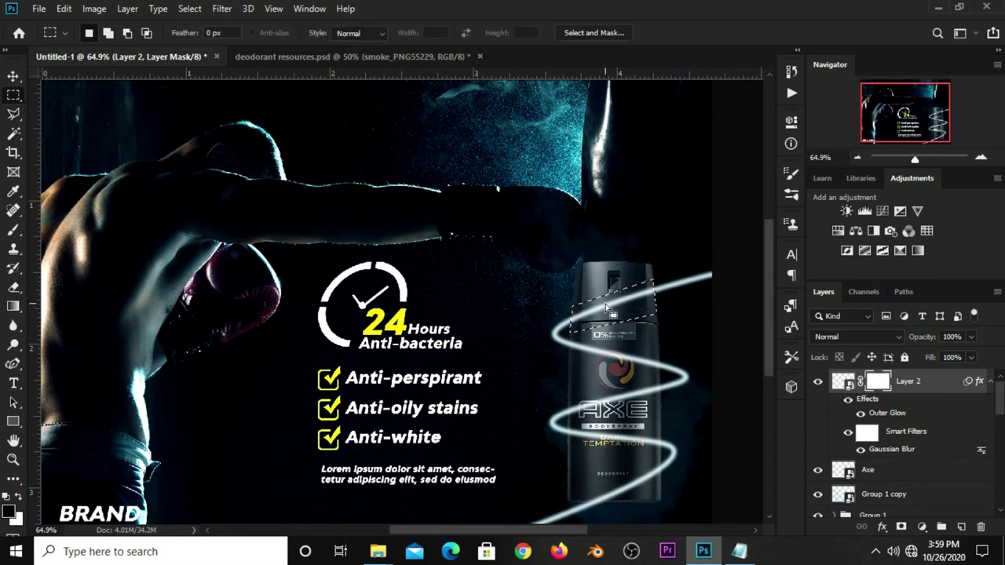
right_click(607, 308)
left_click(628, 214)
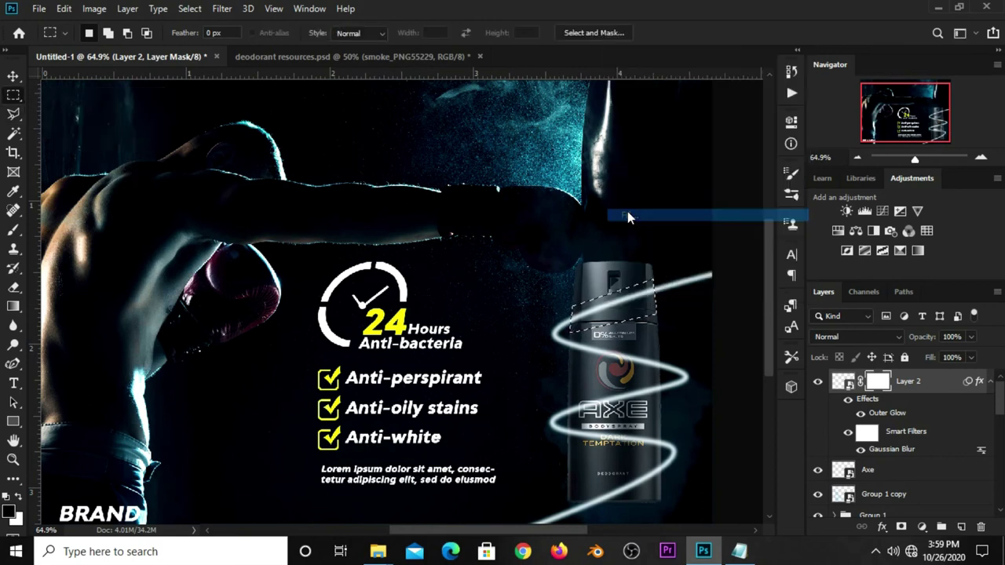
left_click(494, 129)
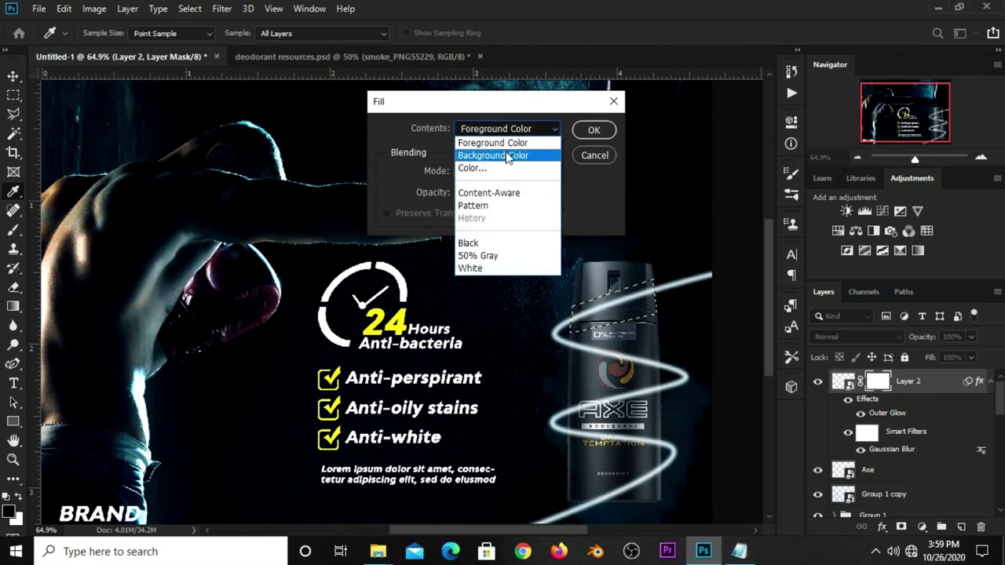
left_click(477, 133)
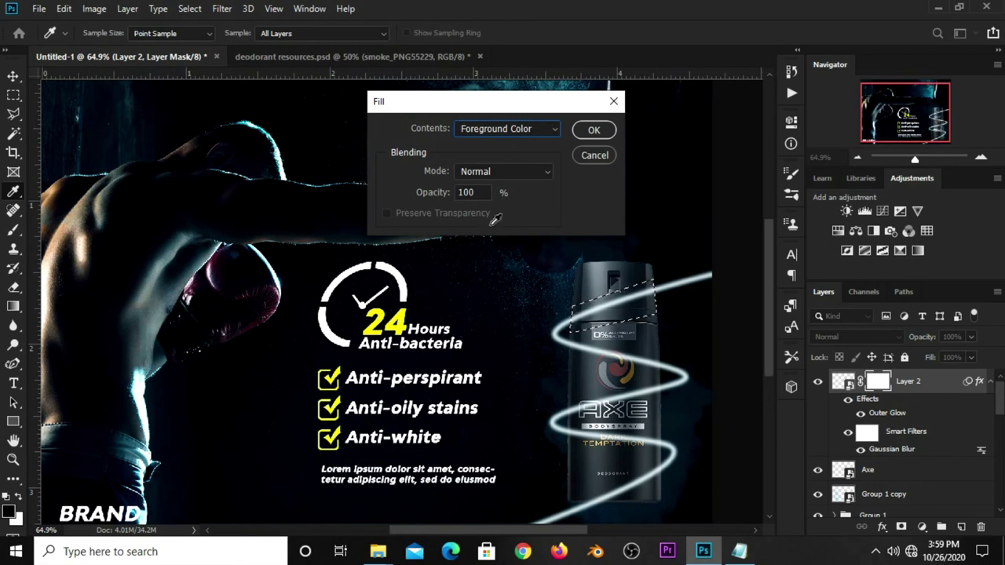
left_click(590, 132)
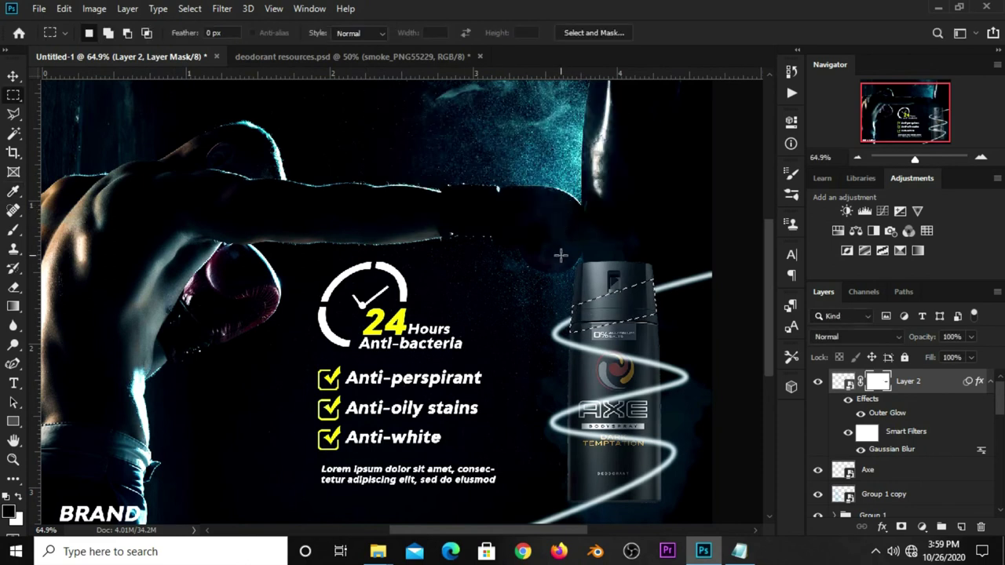
key("ctrl+d")
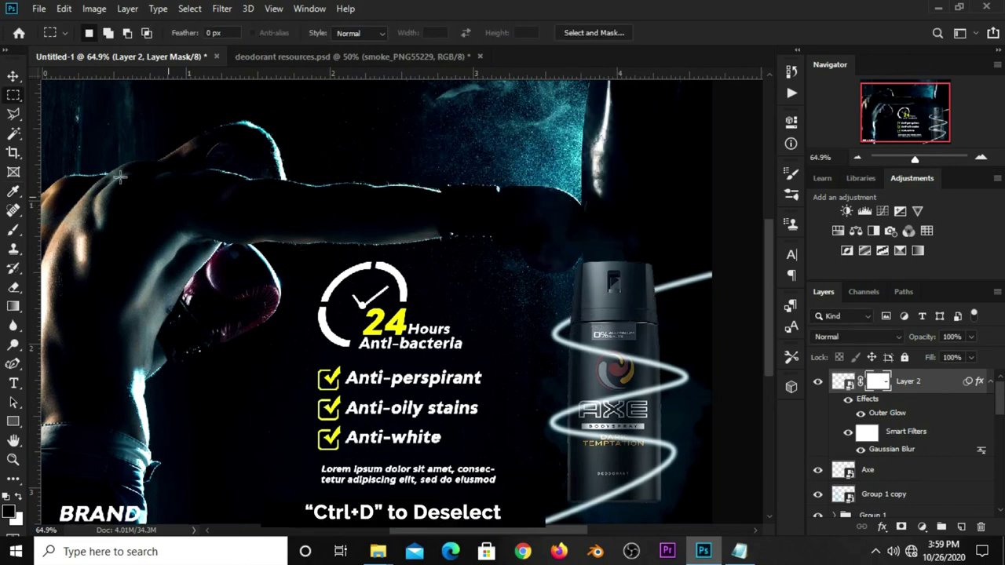
- Outline the swirl's stretch across the AXE logo band with the Polygonal Lasso
right_click(14, 114)
left_click(67, 129)
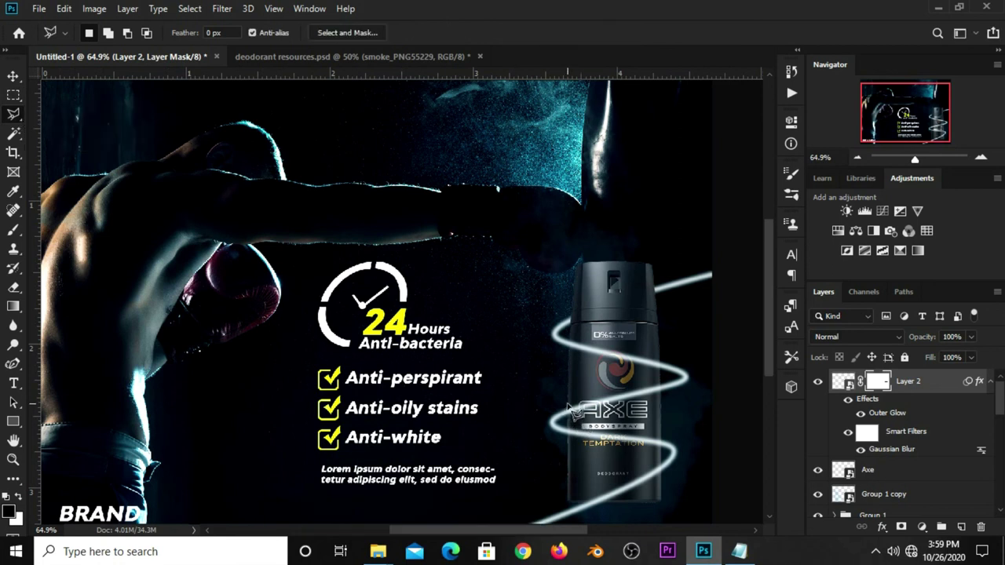
left_click(571, 405)
left_click(570, 428)
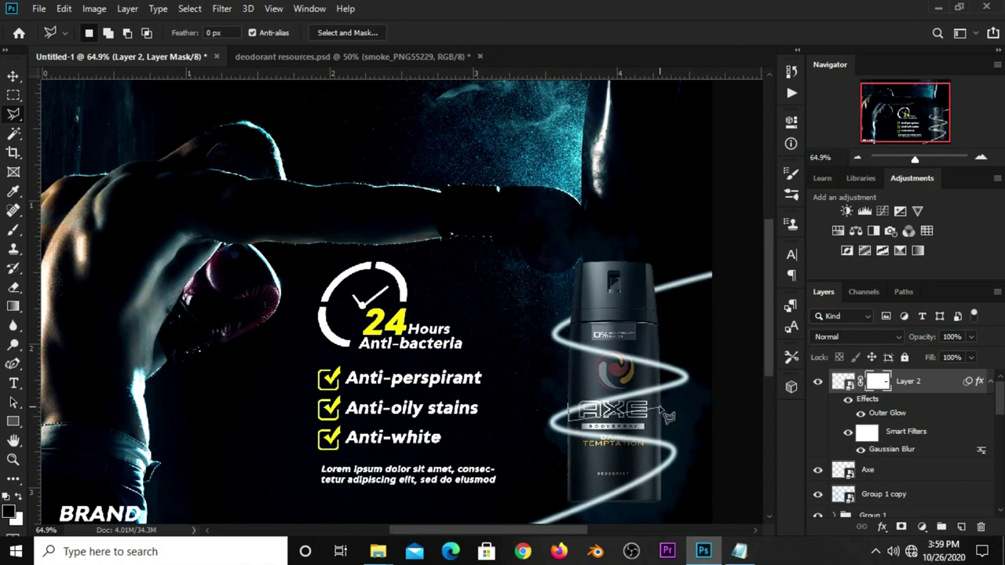
left_click(657, 388)
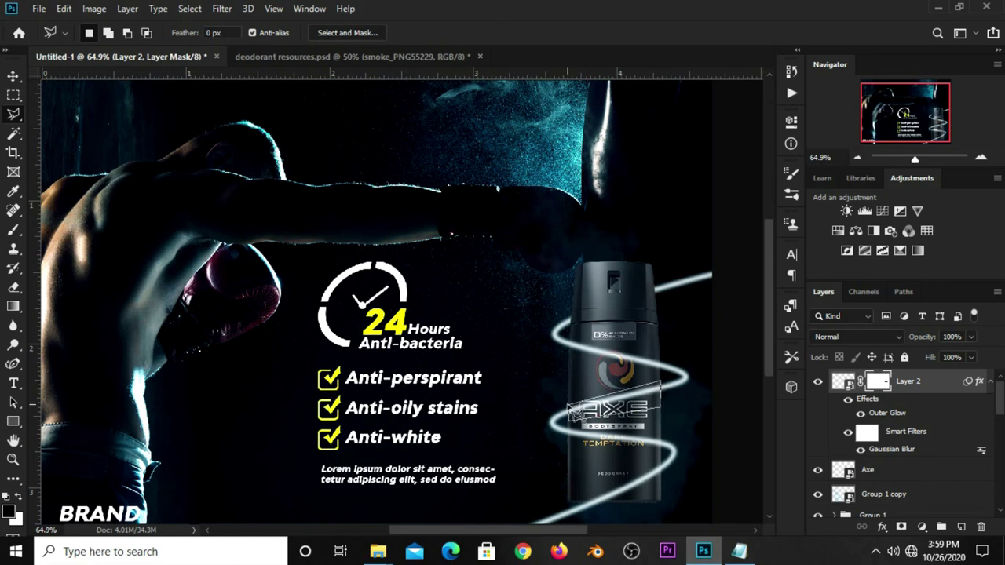
left_click(571, 406)
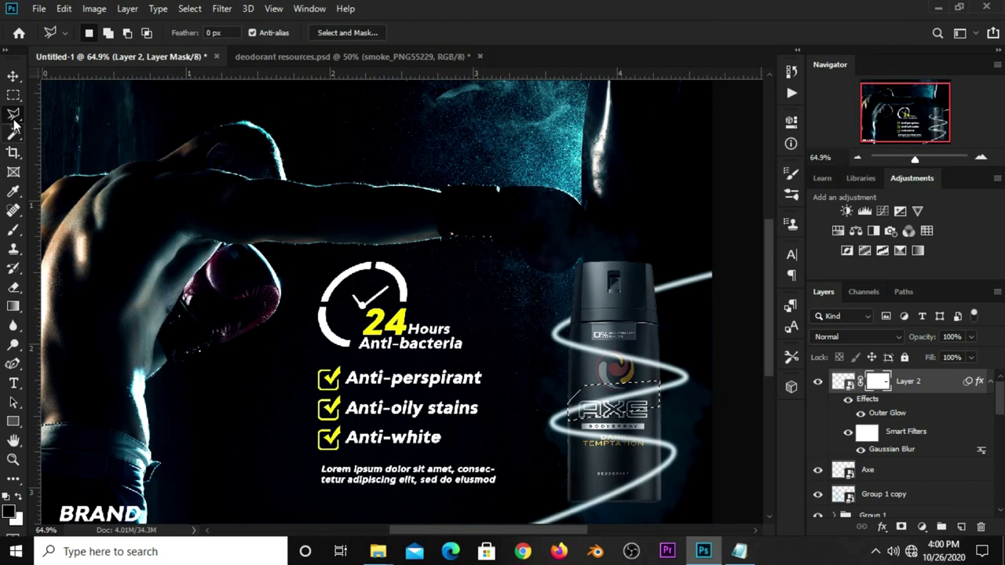
- Fill the logo-band selection on the mask with black, deselect, and fit the banner on screen
left_click(13, 95)
left_click(63, 98)
right_click(604, 390)
left_click(628, 299)
left_click(497, 130)
left_click(497, 132)
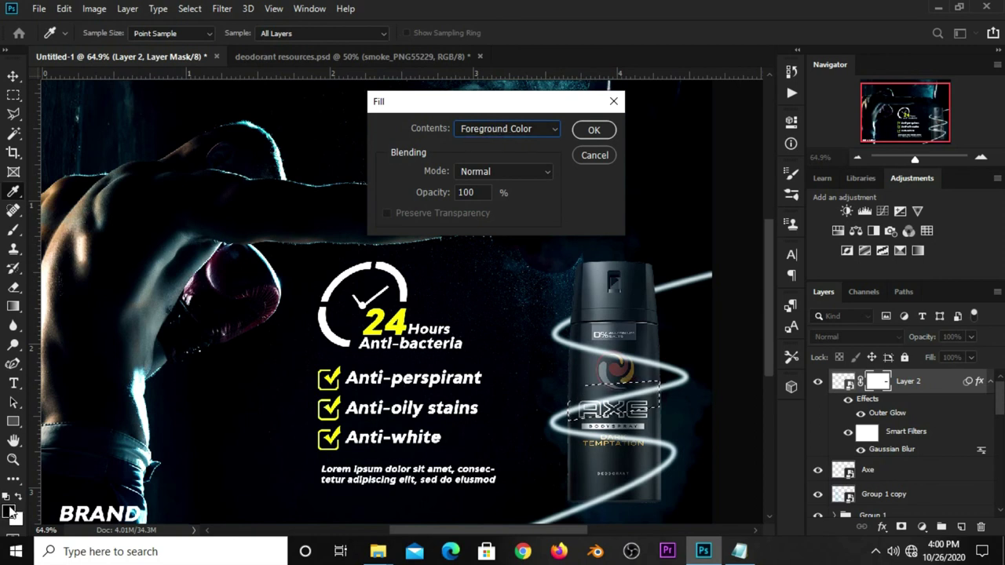
left_click(585, 131)
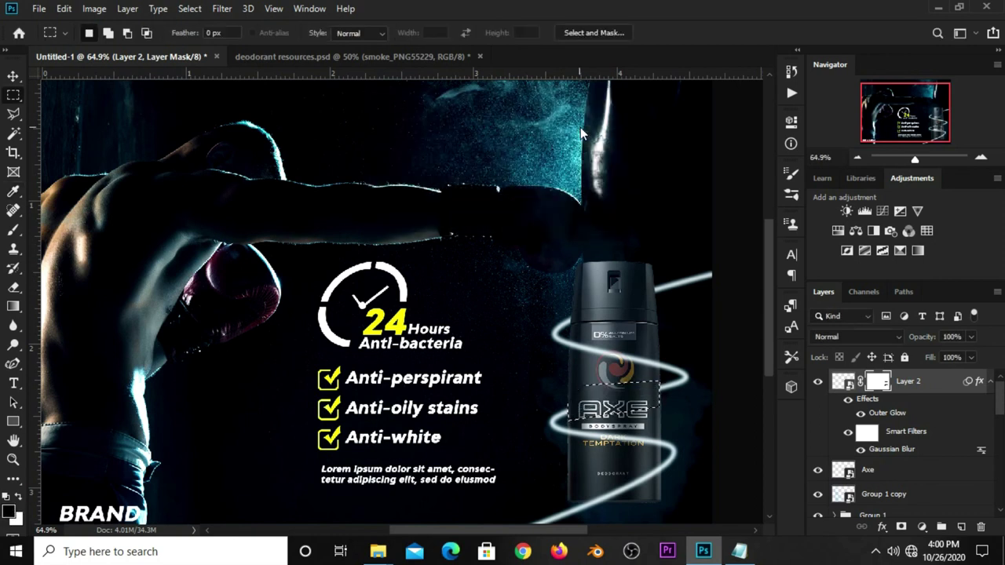
key("ctrl+d")
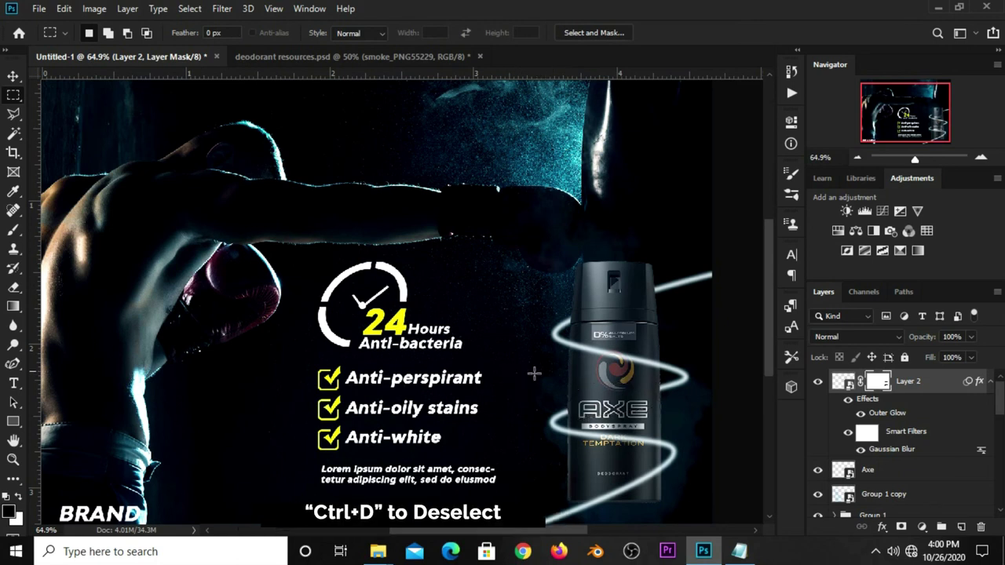
key("ctrl+0")
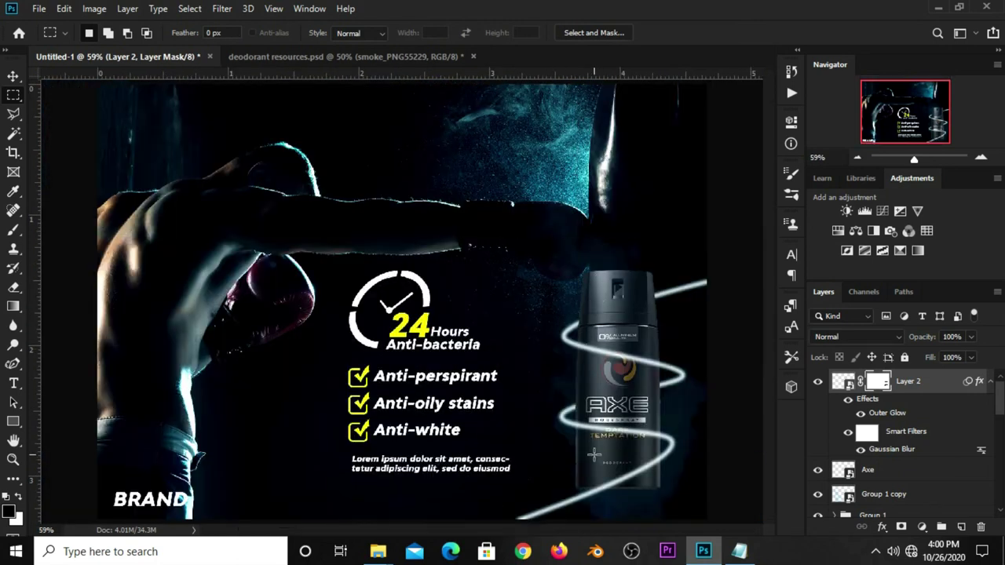
- Draw a Polygonal Lasso selection around the bottom of the Axe can
right_click(13, 114)
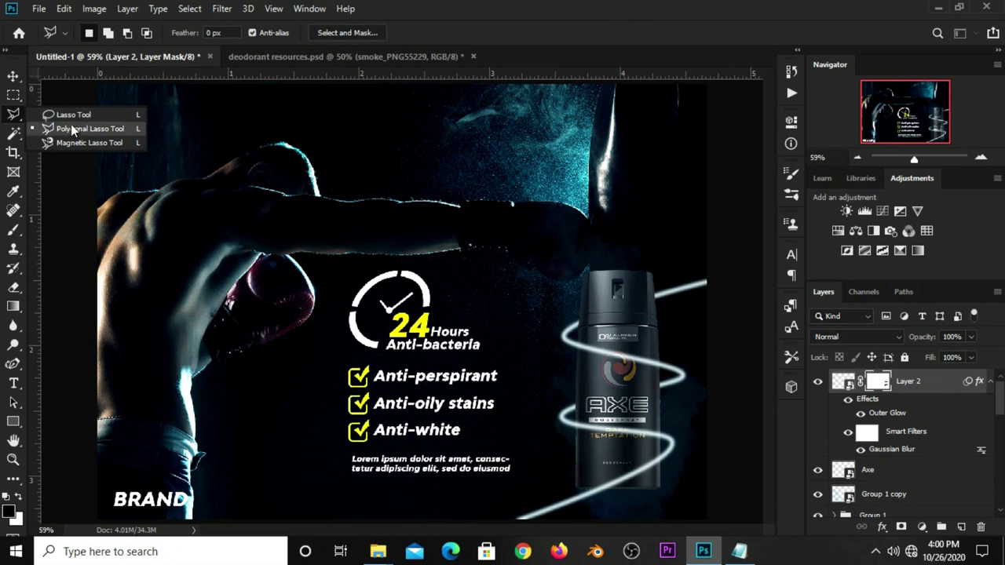
left_click(75, 128)
scroll(658, 511, "up", 2, "alt")
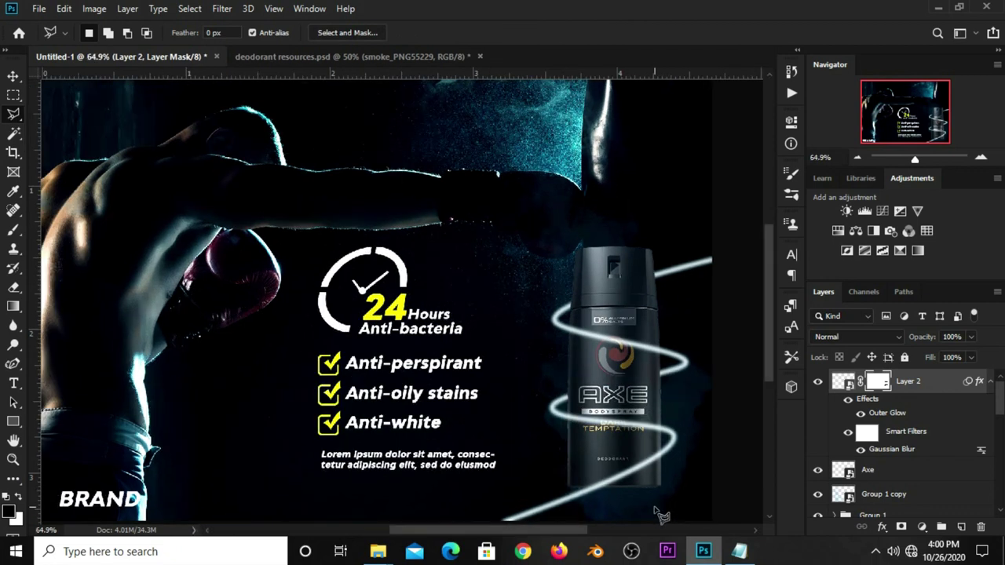
left_click(663, 437)
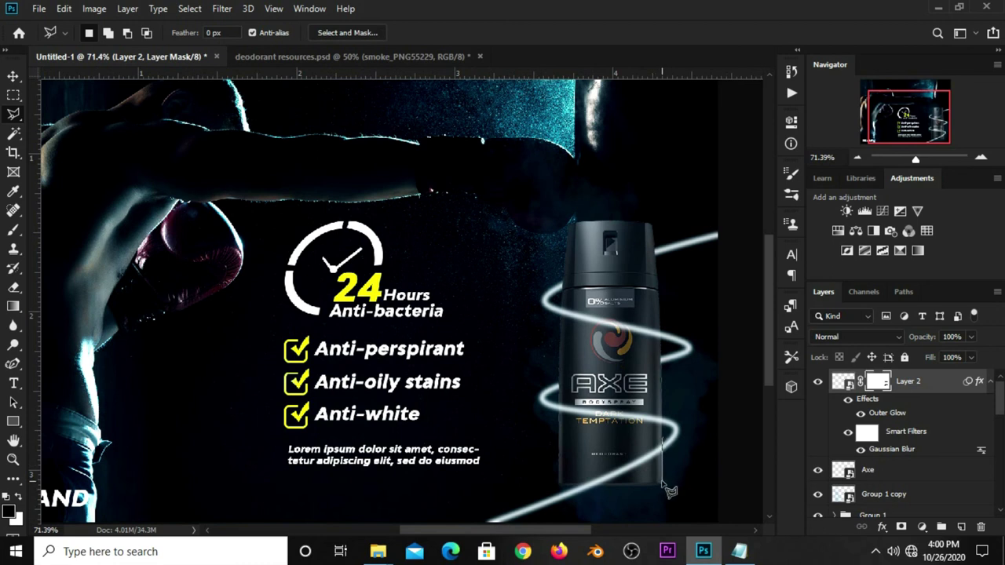
left_click(663, 484)
left_click(555, 484)
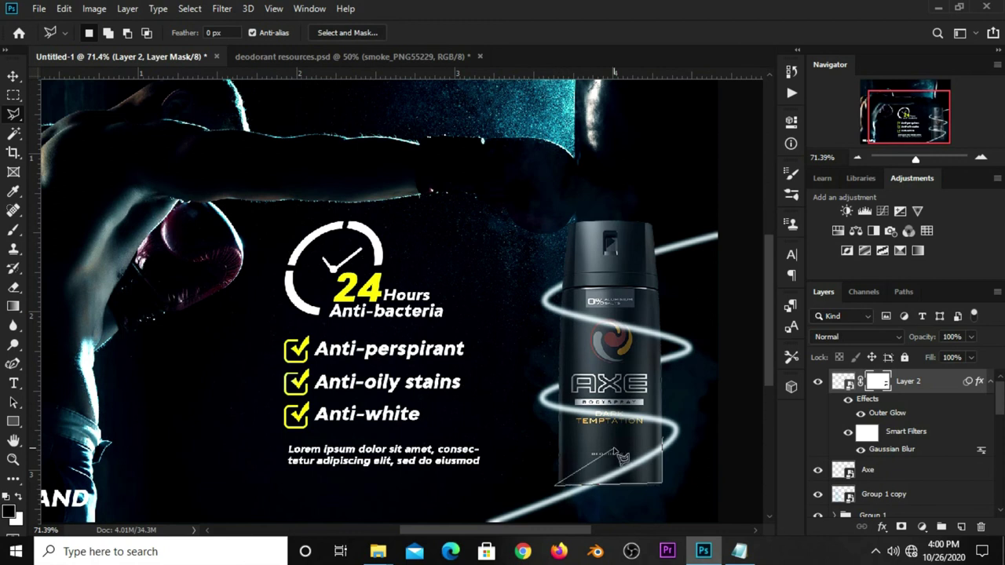
left_click(665, 441)
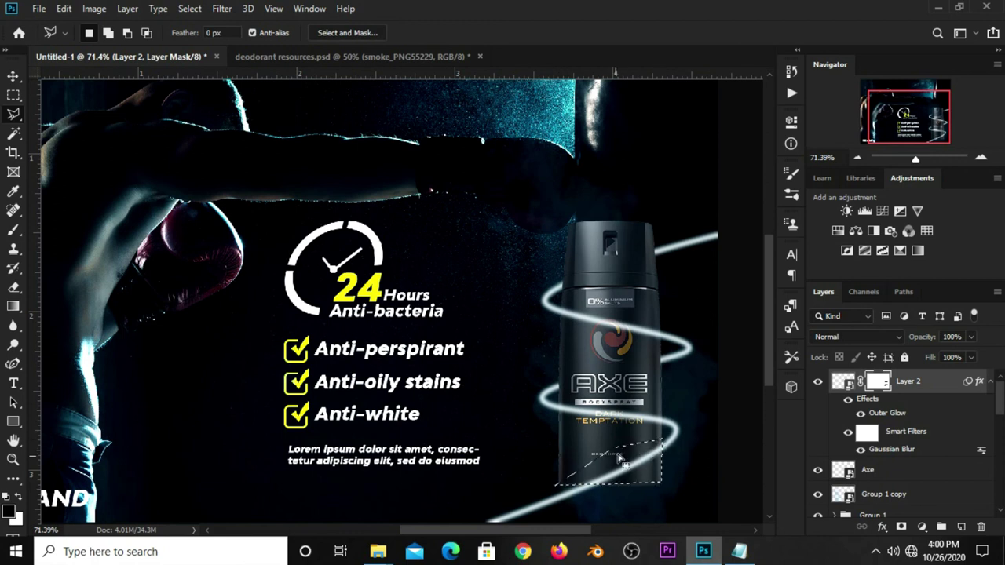
- Fill the can-bottom selection with black on the Layer 2 mask, then deselect and zoom out
left_click(13, 94)
left_click(86, 94)
right_click(610, 476)
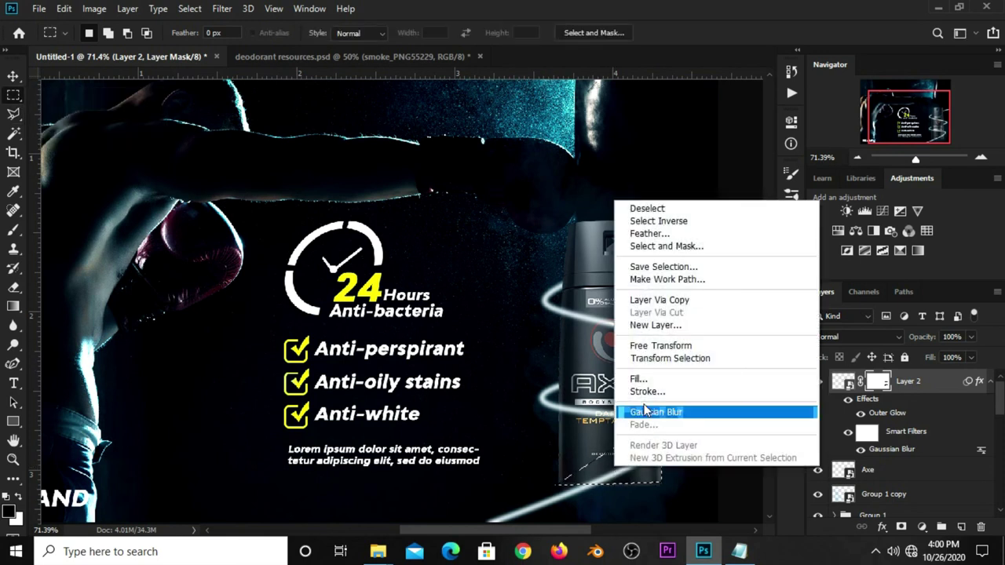
left_click(632, 379)
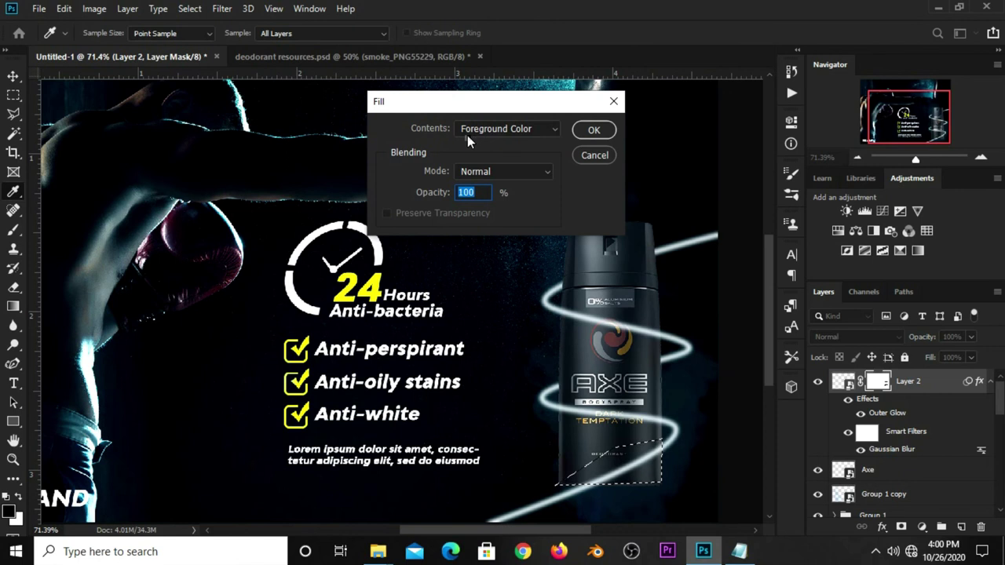
left_click(591, 134)
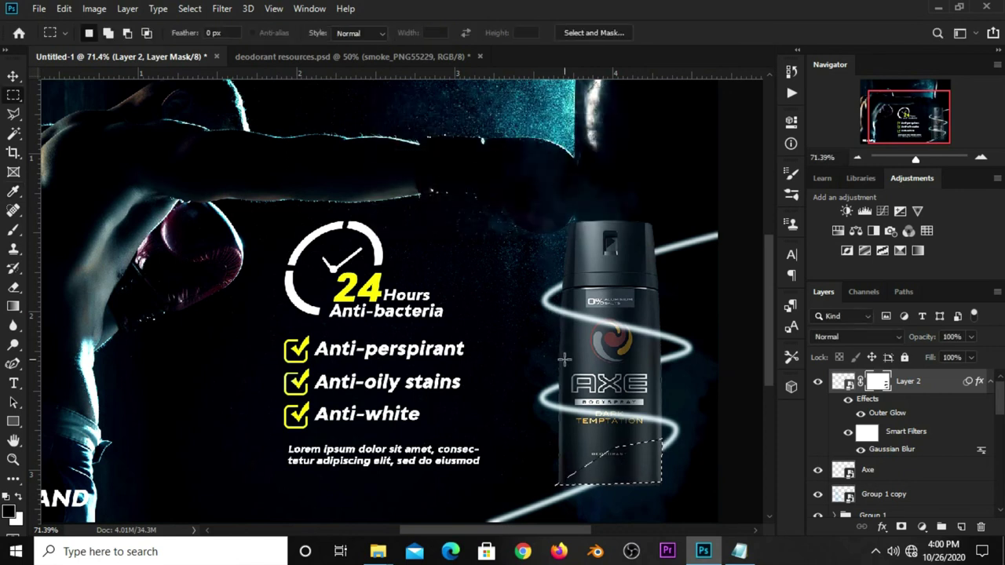
key("ctrl+d")
key("ctrl+minus")
key("ctrl+minus")
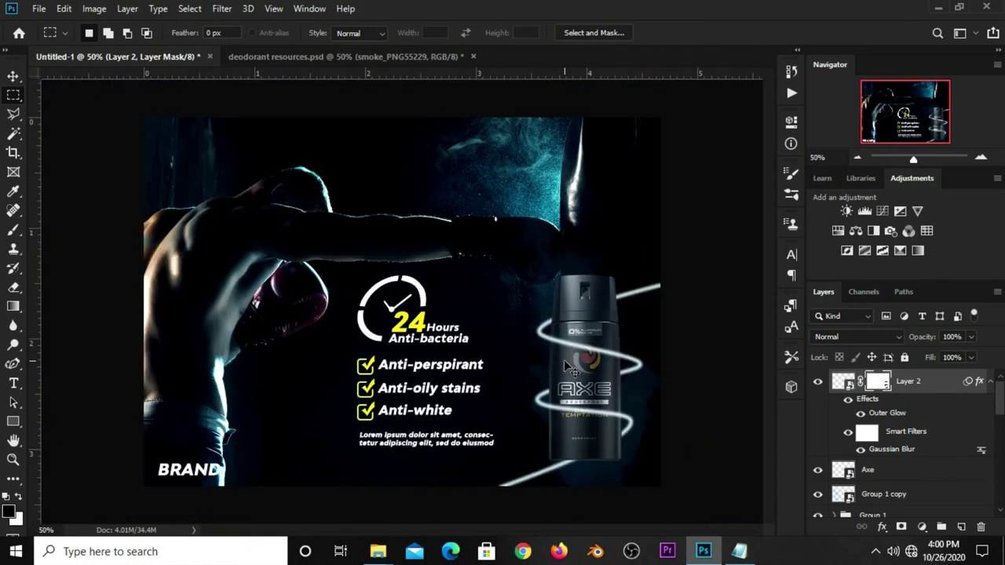
key("v")
left_click(711, 303)
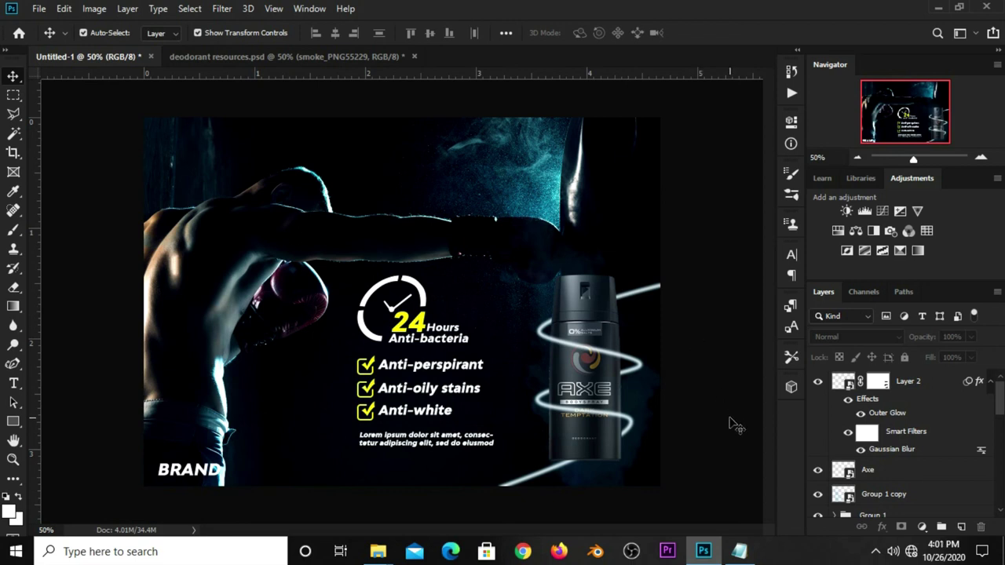
- Add a Curves adjustment layer and place a point on its curve
left_click(921, 528)
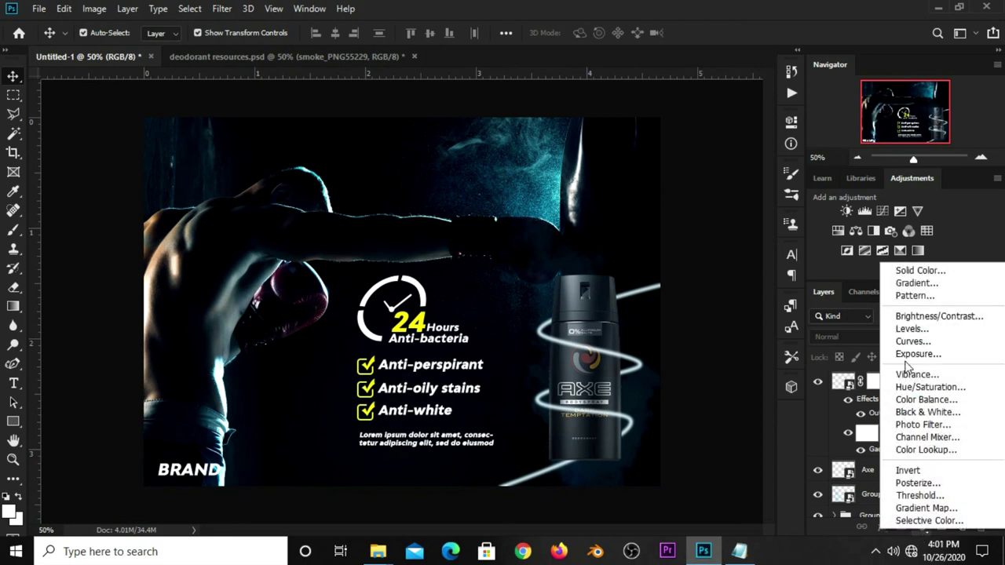
left_click(913, 341)
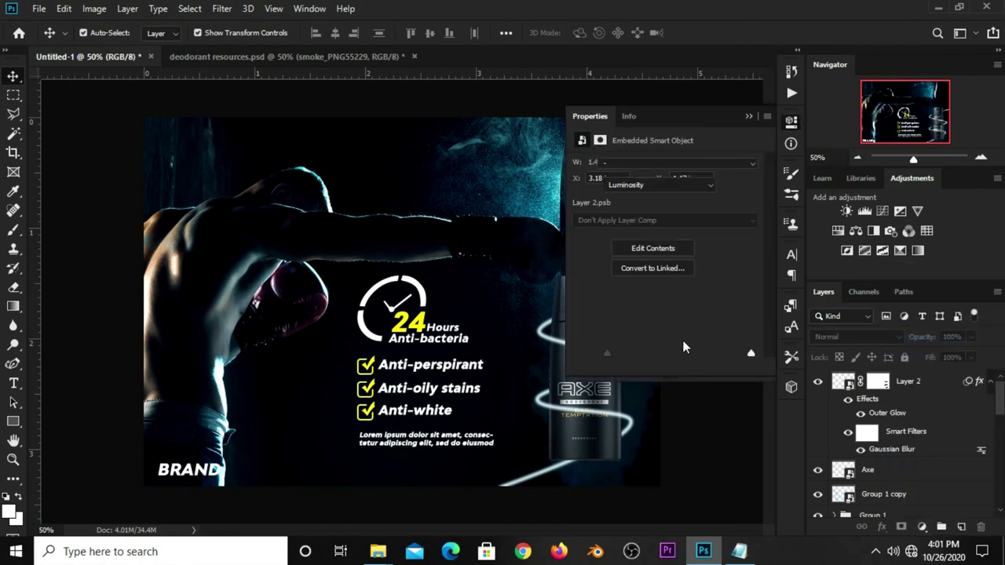
left_click(646, 310)
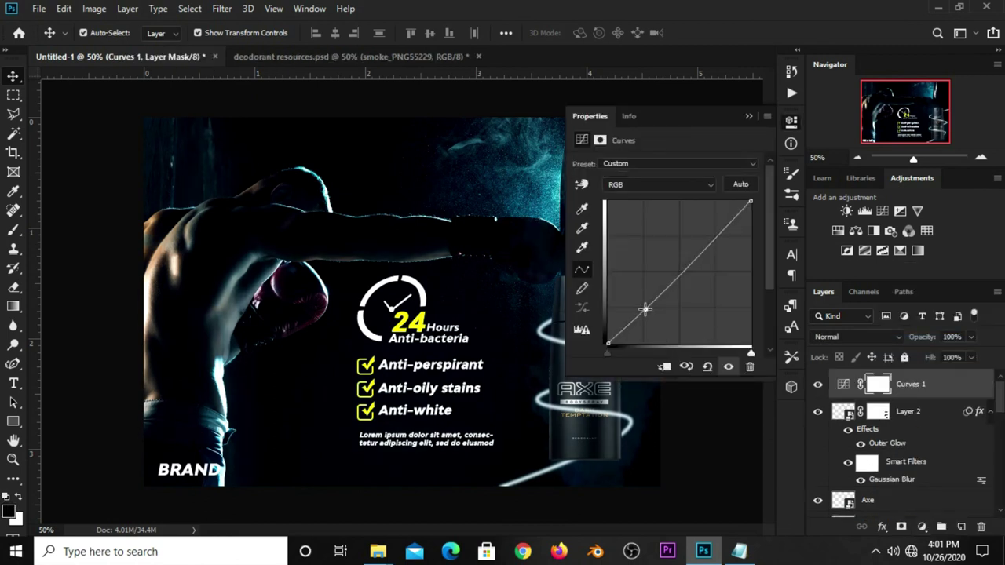
left_click(749, 115)
- Toggle Curves 1 visibility off and on to compare the banner
left_click(818, 384)
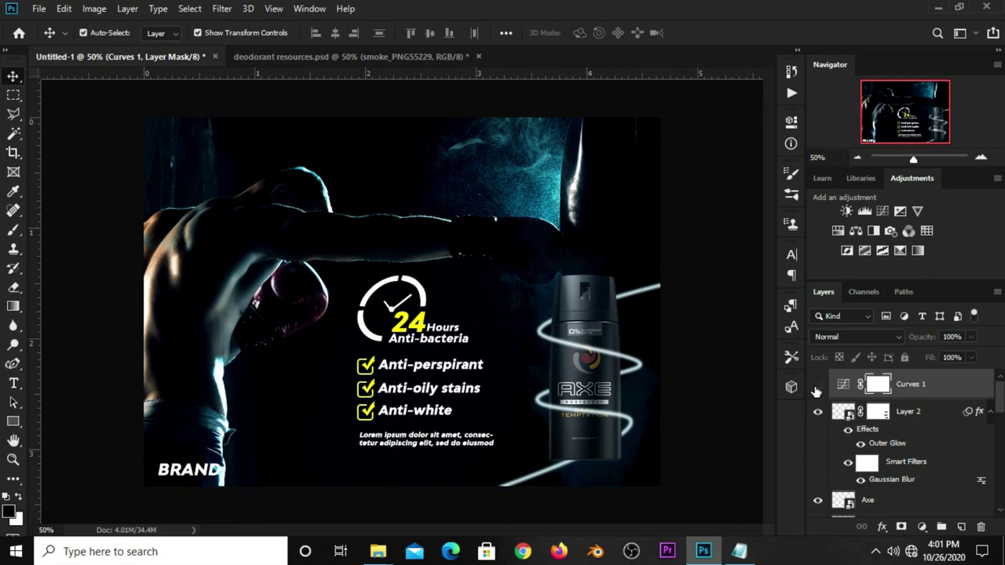
left_click(818, 384)
left_click(704, 339)
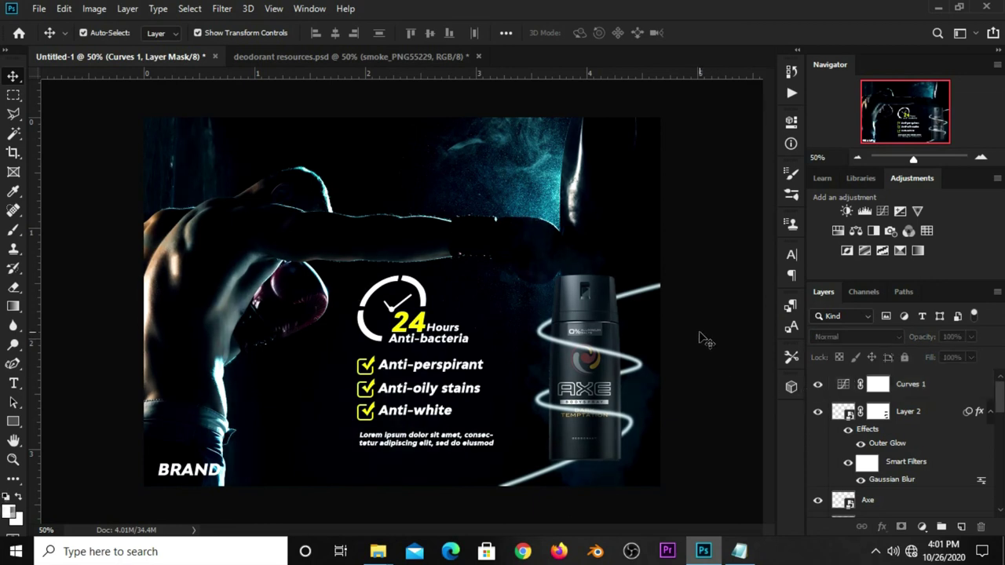
scroll(705, 339, "up", 1)
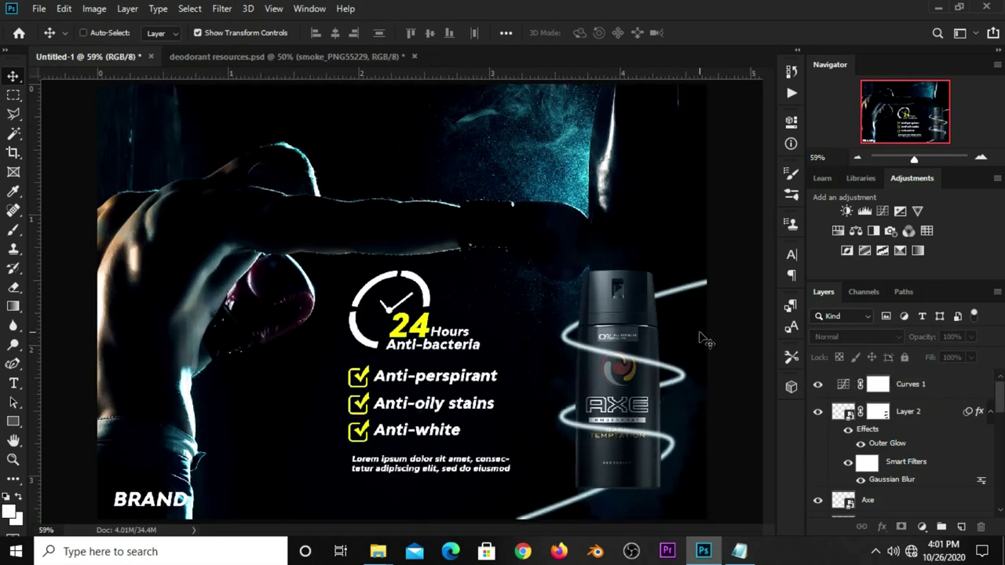
scroll(704, 339, "down", 1)
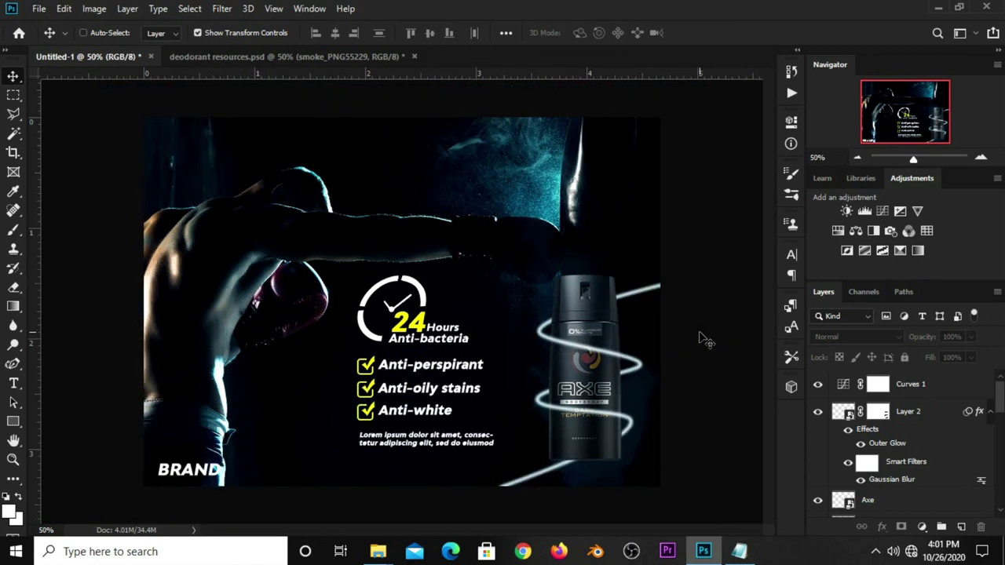